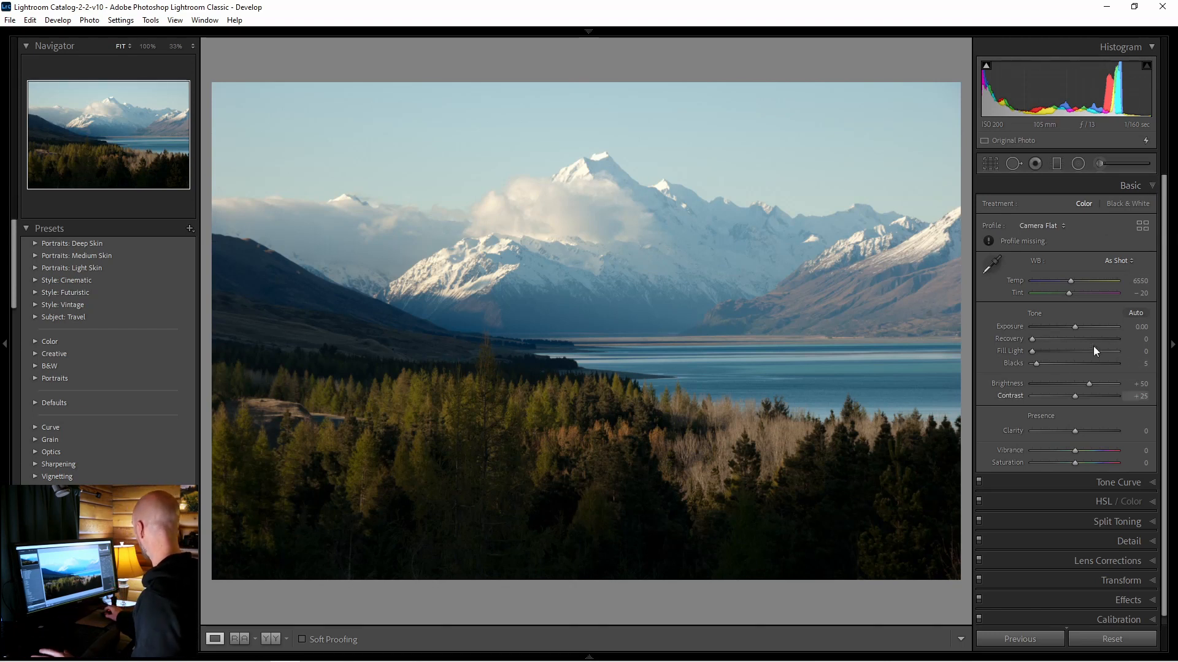
Step: Update the photo's calibration process from Version 1 to Version 5 (Current)
scroll(1090, 418, down, 1)
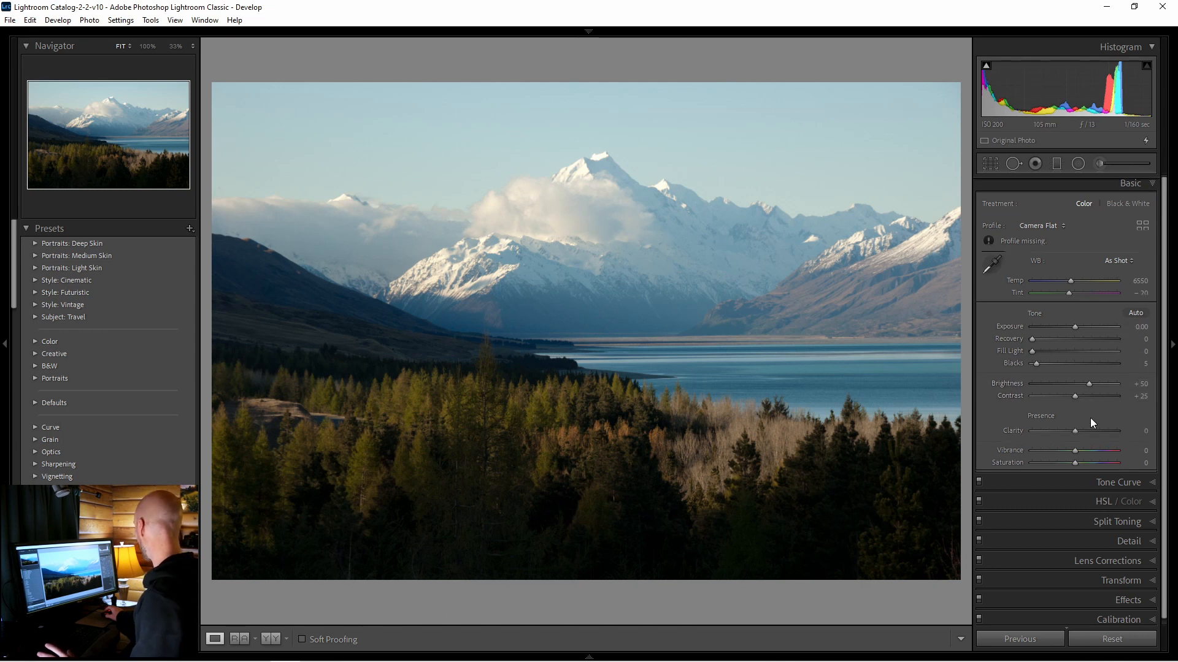
click(1152, 615)
click(1131, 362)
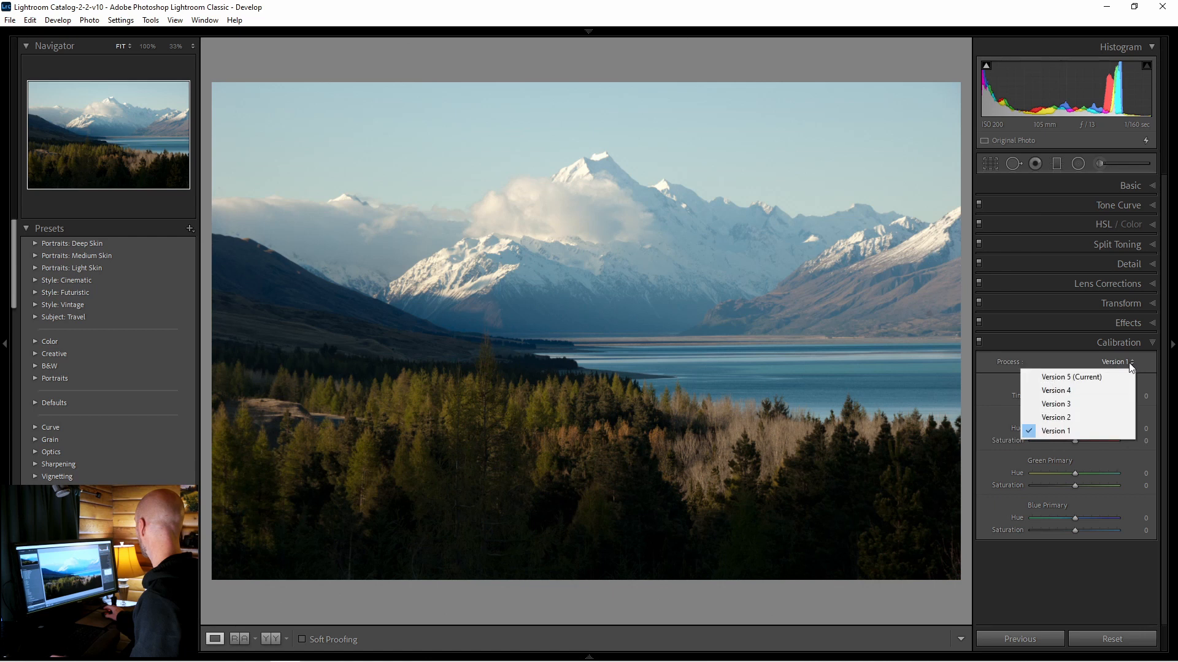
click(1119, 377)
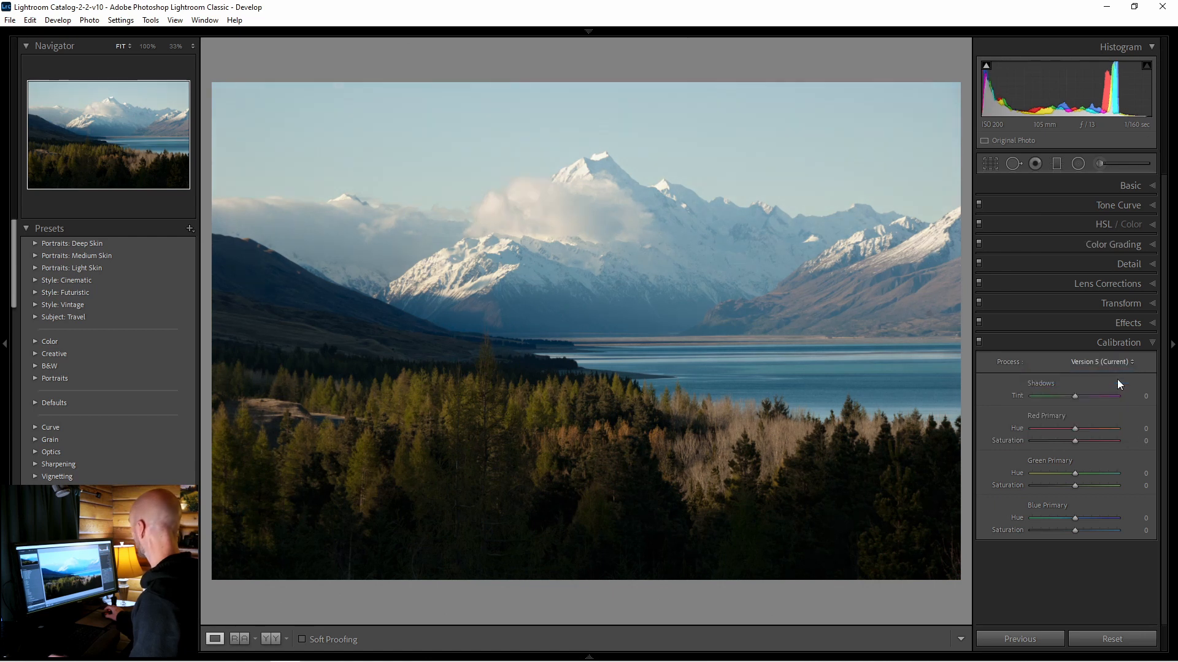
Step: Replace the missing Camera Flat profile with the Camera Neutral camera matching profile, comparing the photo with and without it
click(1133, 188)
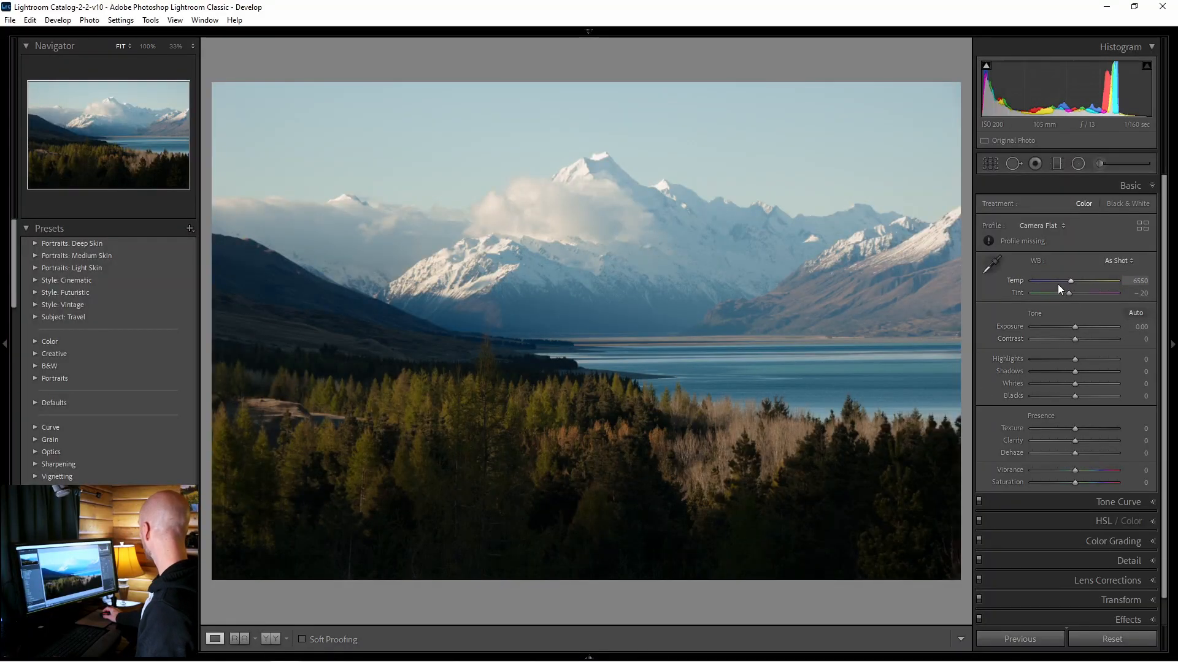
click(1054, 223)
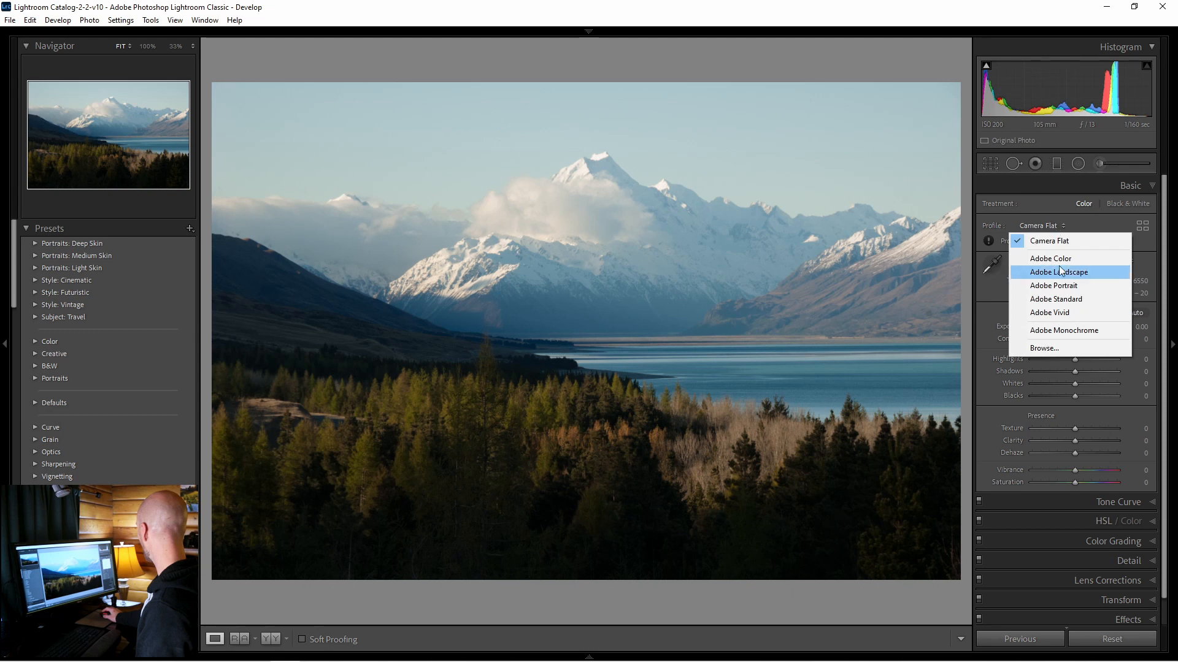
click(1050, 348)
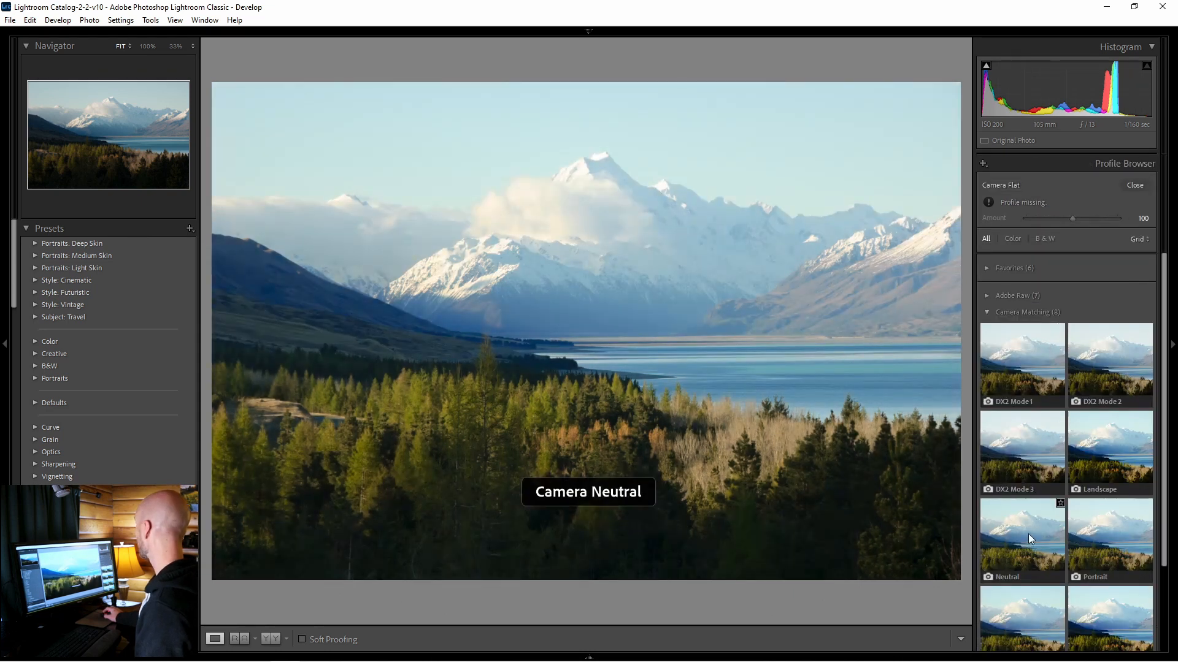
click(1028, 532)
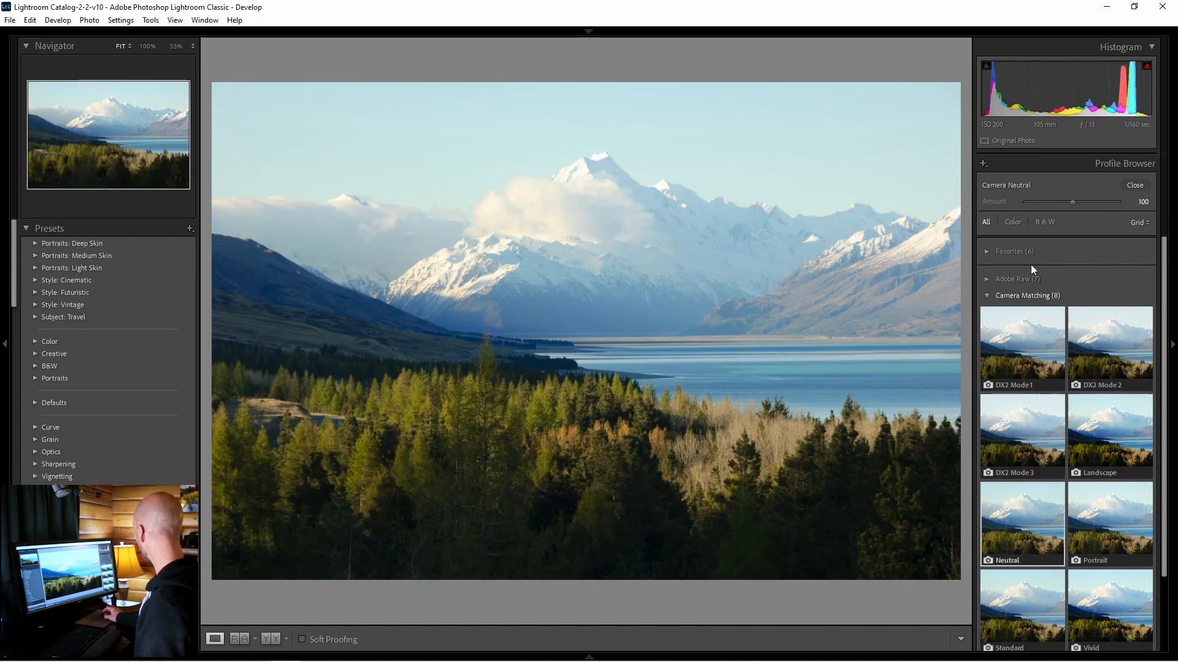
click(1135, 186)
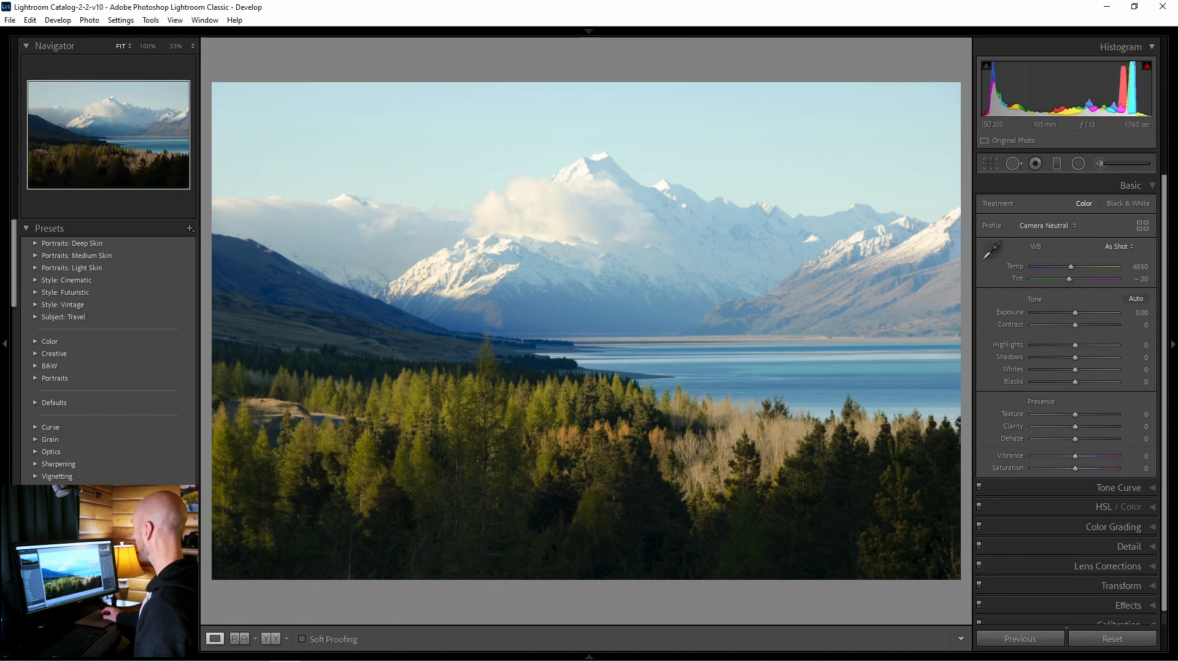
key(ctrl+z)
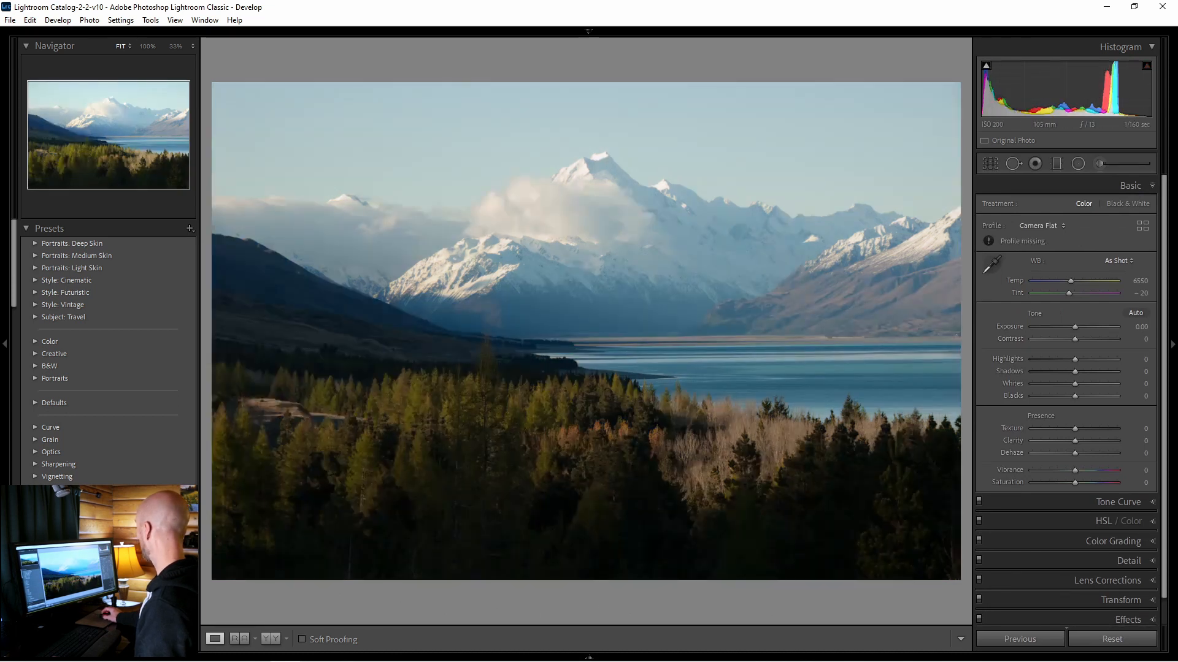
key(ctrl+y)
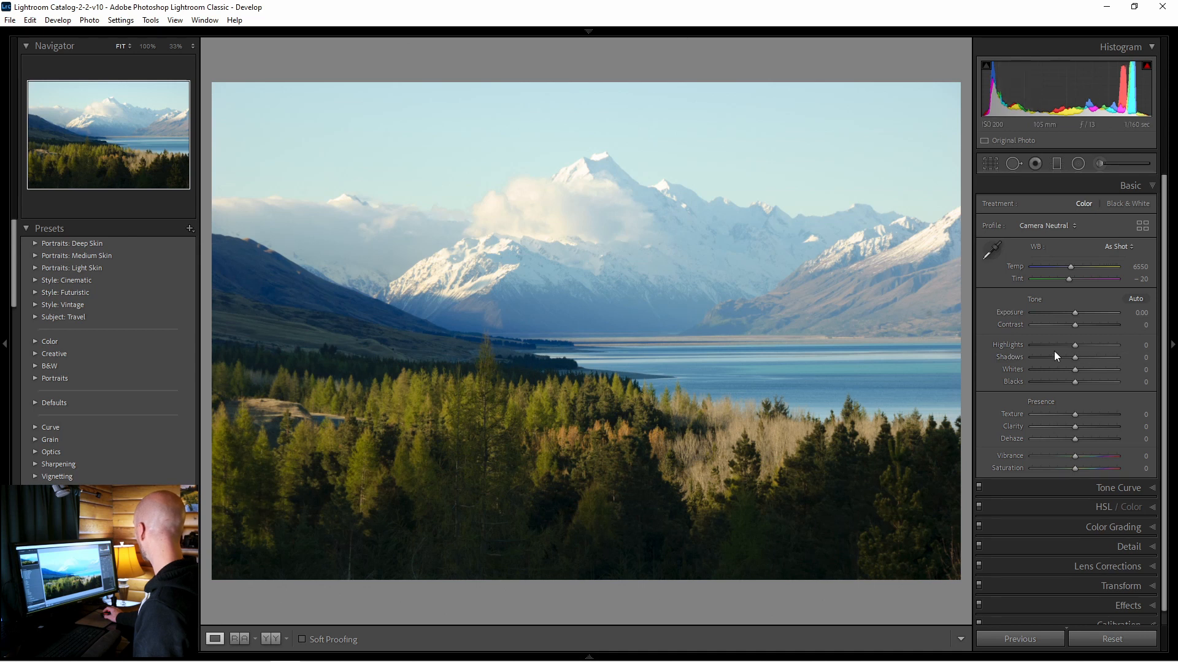
Step: Lower the photo's Highlights to -54 and raise the Shadows to +34
drag(1056, 345, 1054, 345)
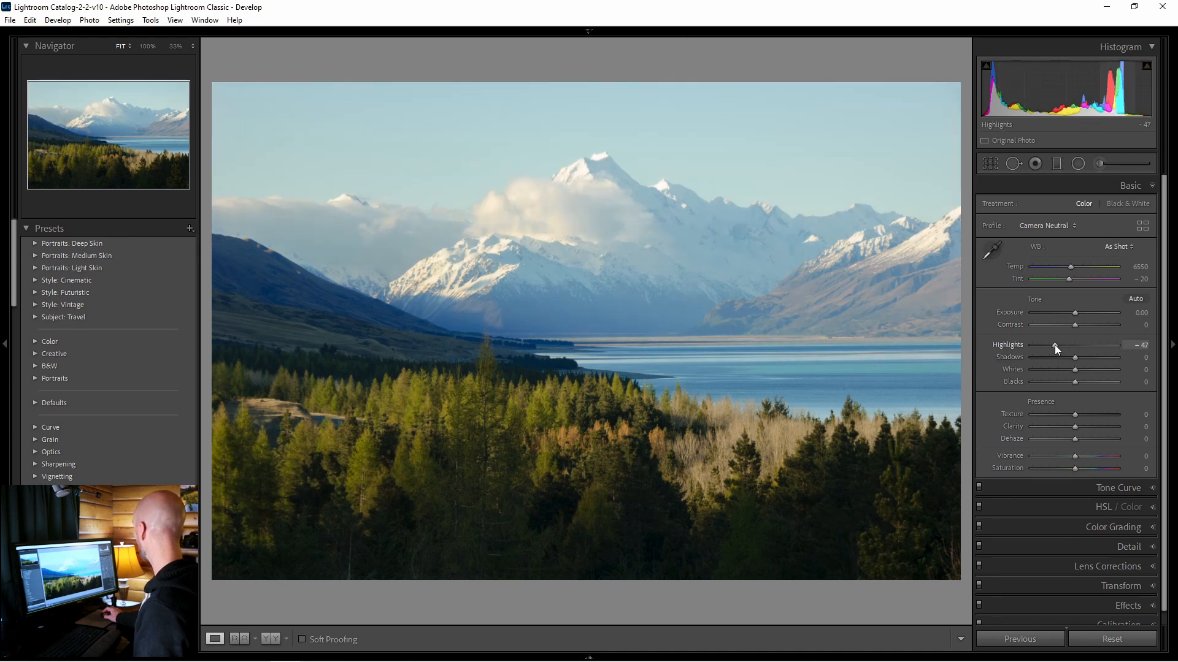
drag(1075, 357, 1089, 359)
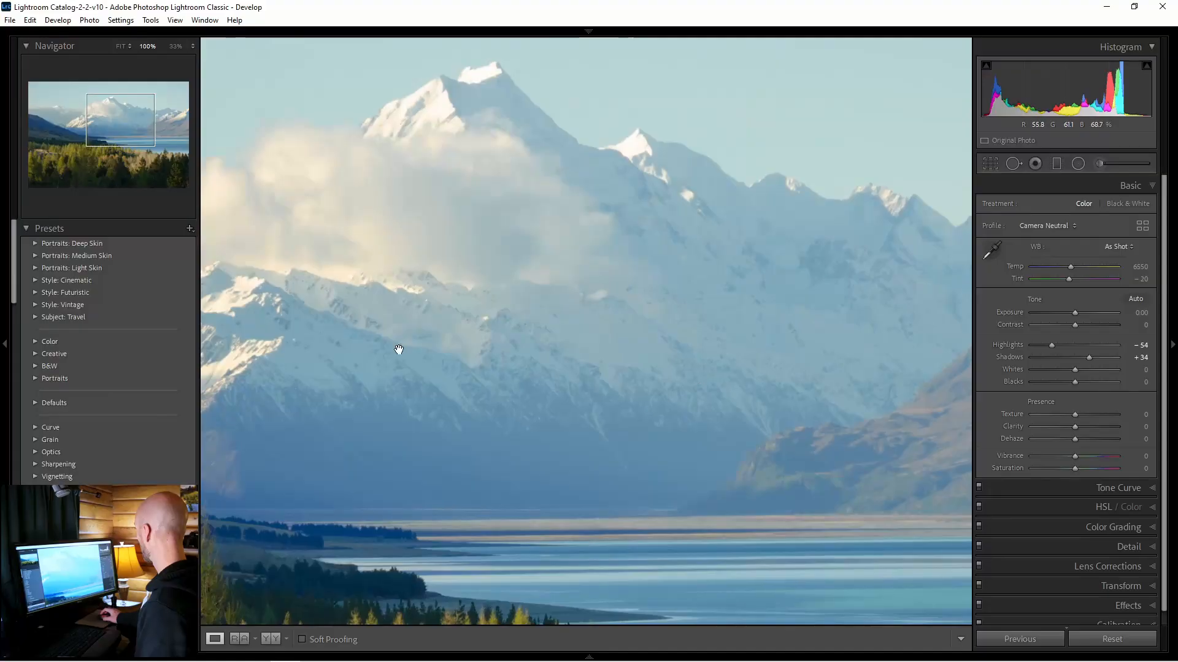
Step: Examine the mountains and the forest foreground at 100% to judge the highlight and shadow adjustments
drag(399, 350, 654, 286)
drag(741, 255, 520, 308)
drag(755, 337, 739, 110)
drag(723, 484, 705, 157)
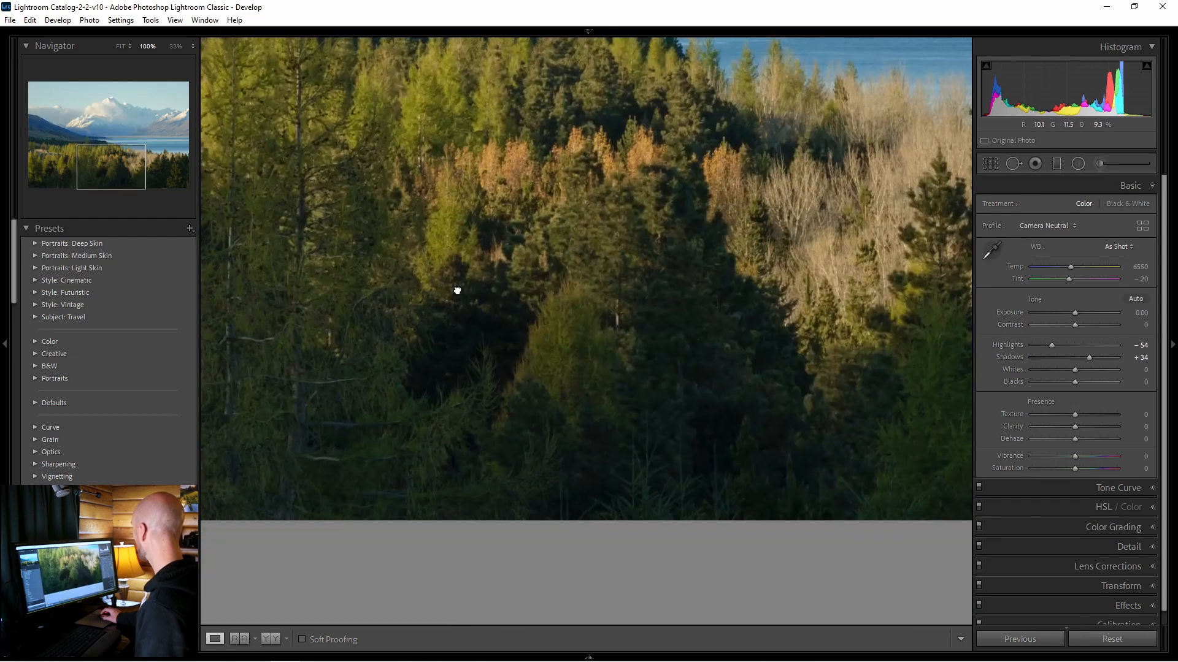
drag(455, 289, 840, 415)
drag(431, 337, 734, 298)
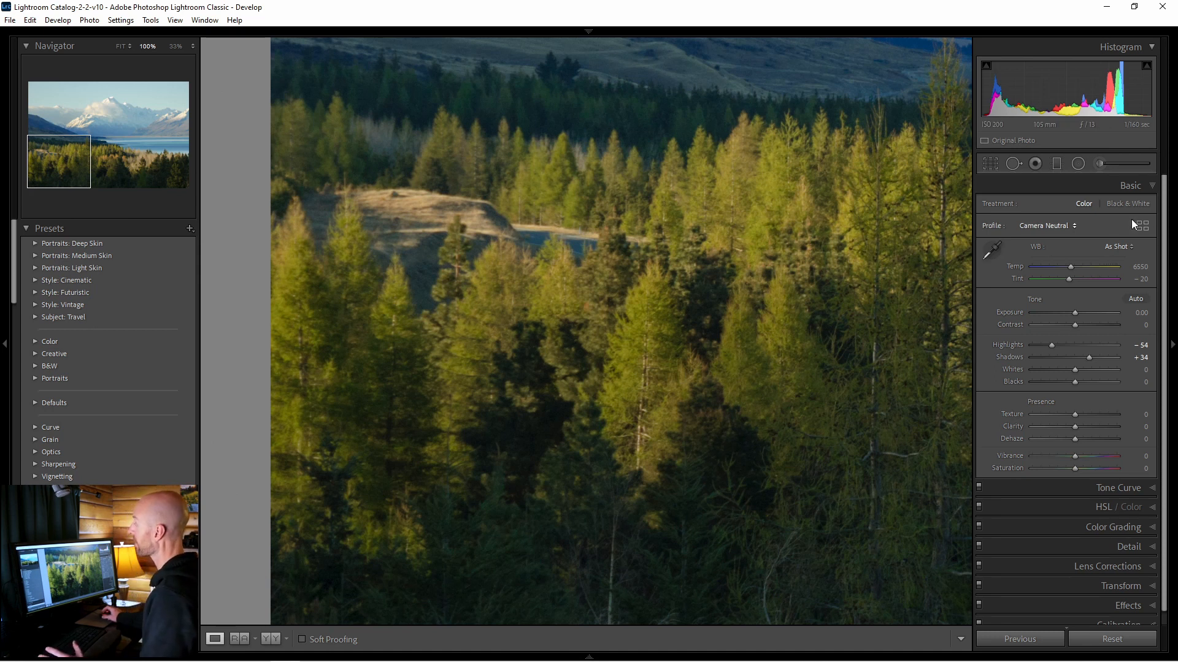
drag(600, 168, 521, 200)
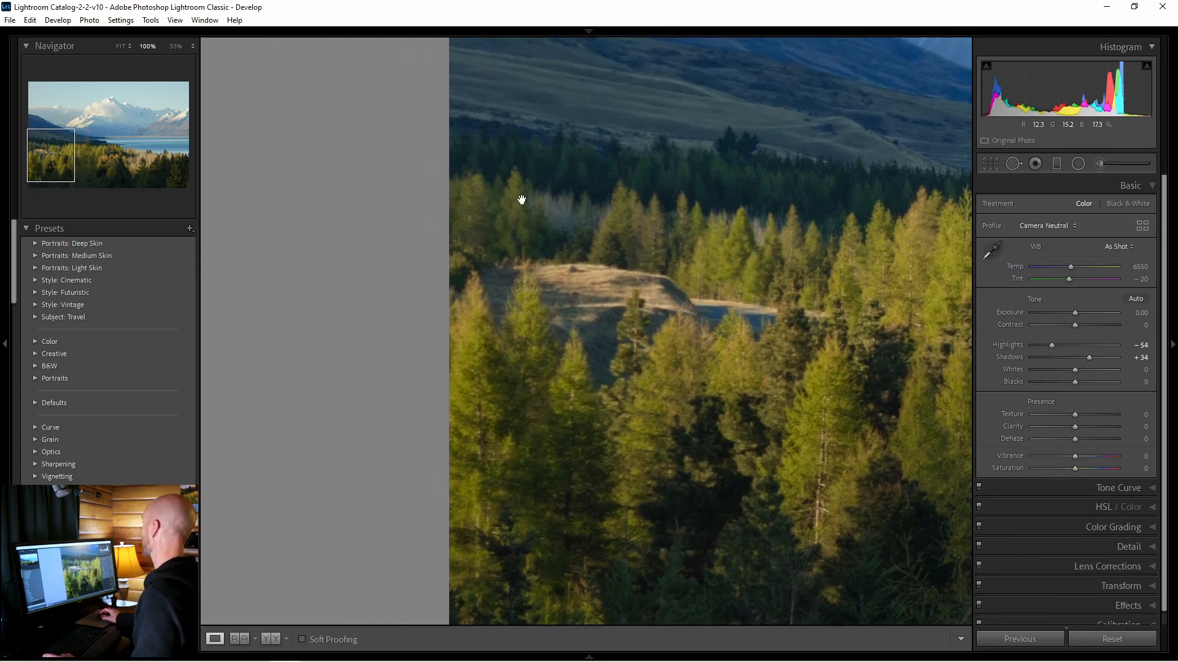
drag(827, 452, 255, 274)
click(415, 275)
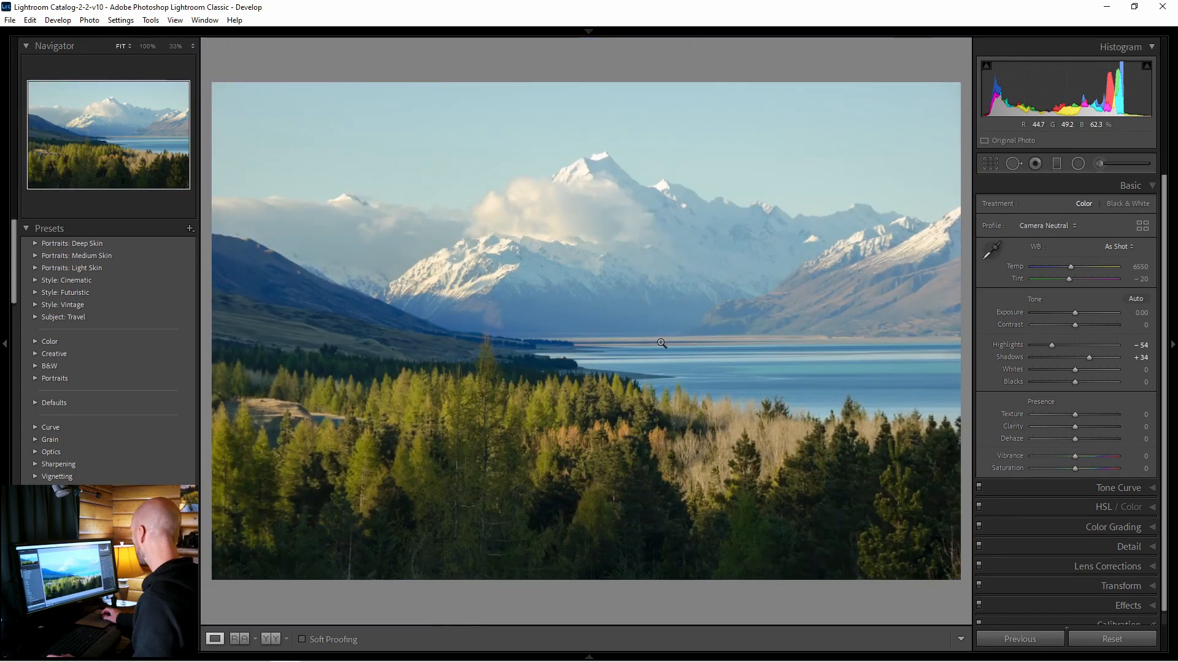
Step: Examine the mountain slopes, lake shore and treetops at 100% for detail and local contrast
click(599, 277)
drag(740, 242, 481, 360)
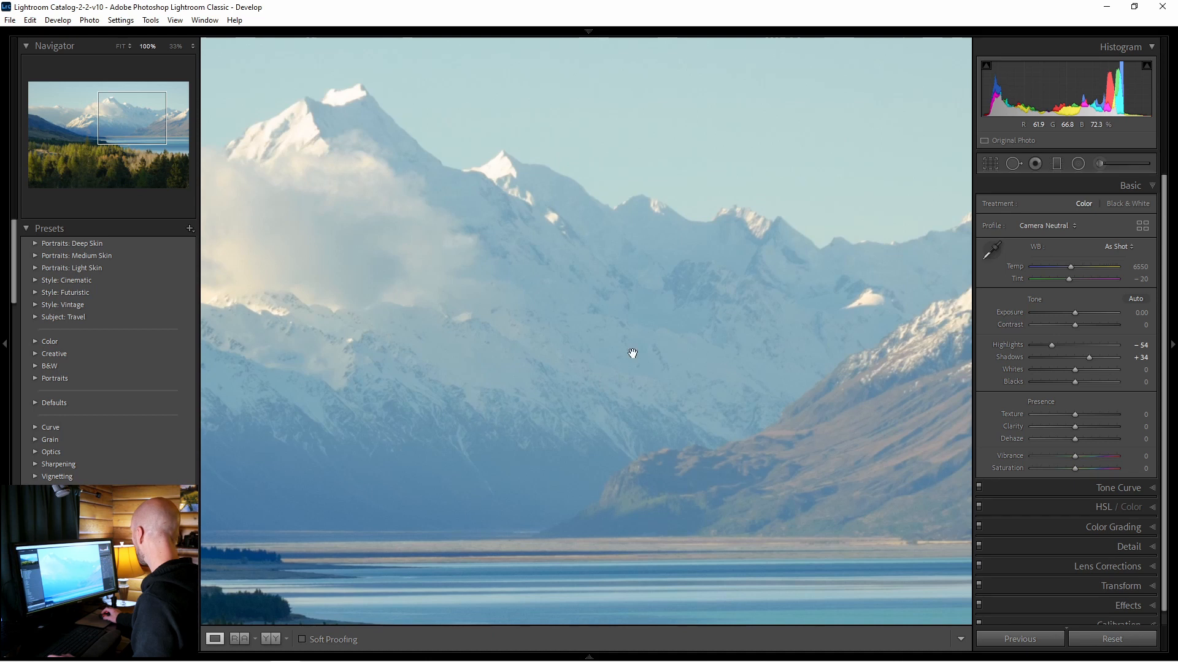
drag(845, 403, 617, 343)
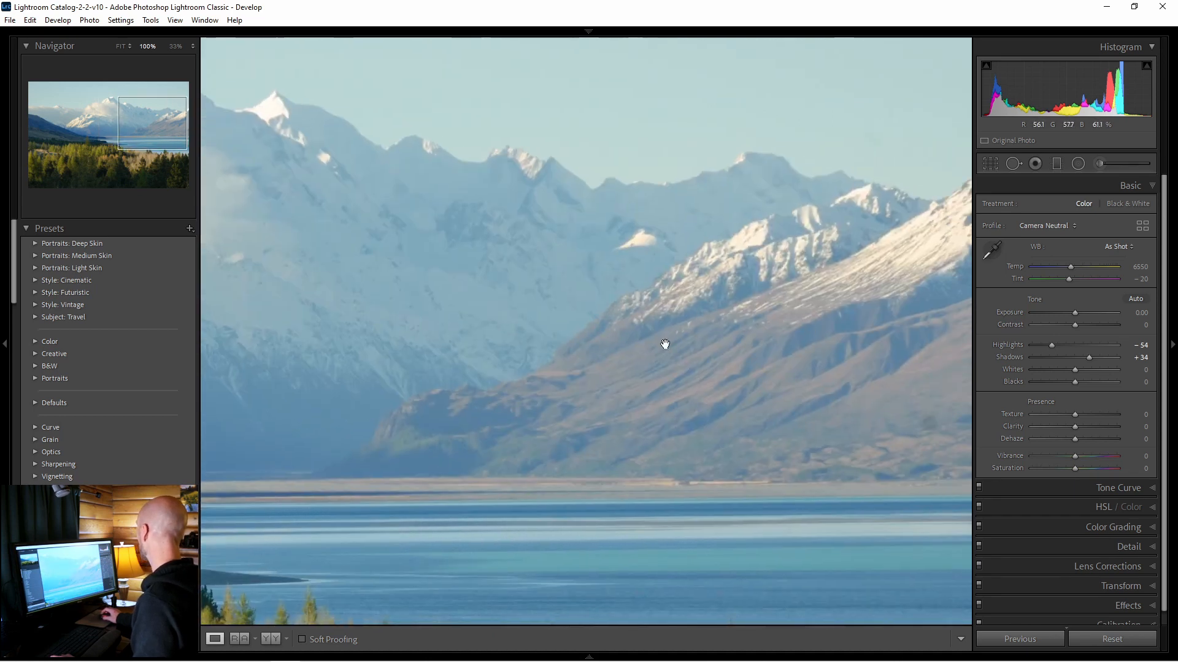
drag(622, 359, 839, 362)
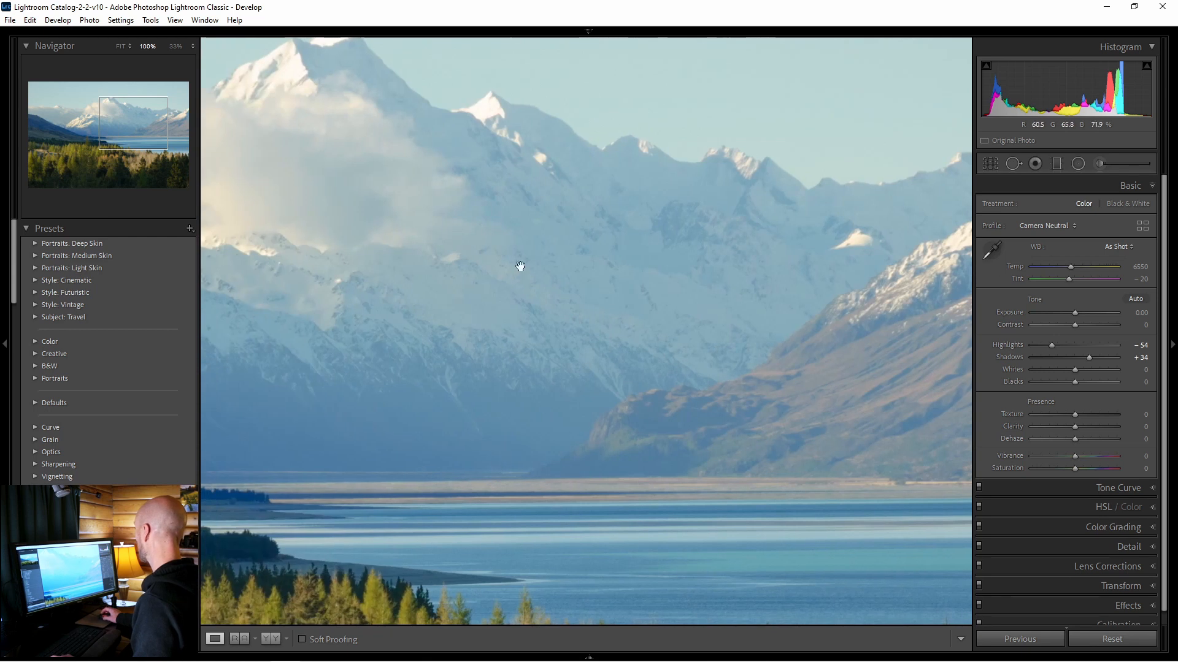
drag(475, 339, 769, 339)
drag(389, 358, 650, 244)
drag(641, 401, 605, 160)
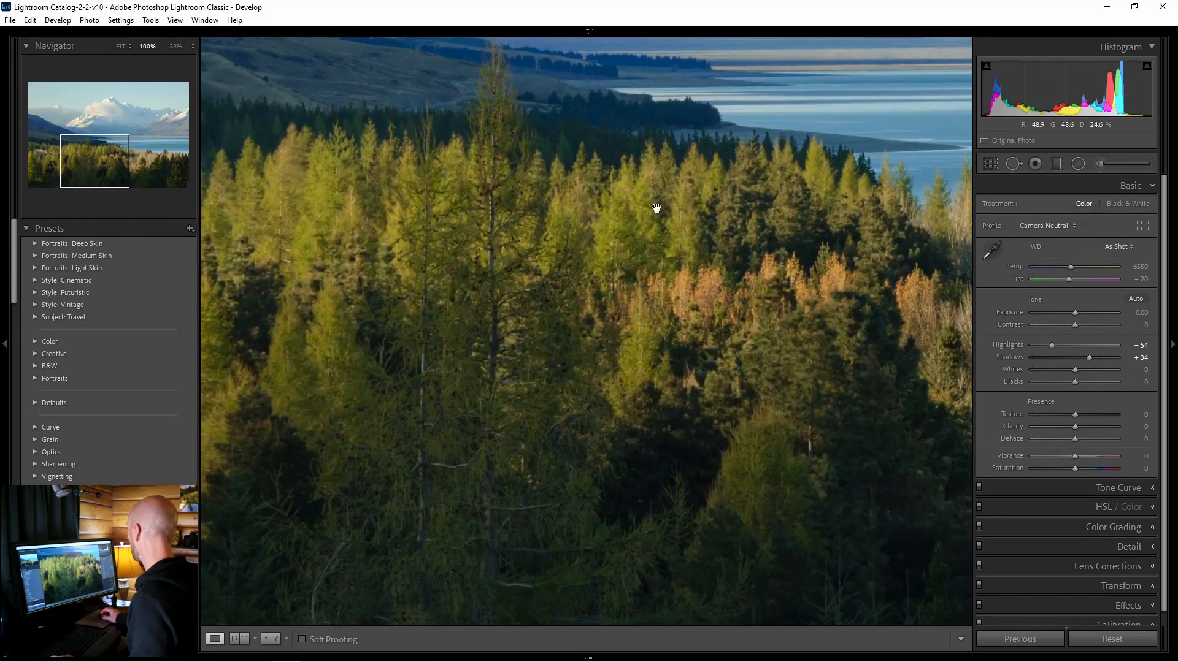
drag(708, 429, 550, 444)
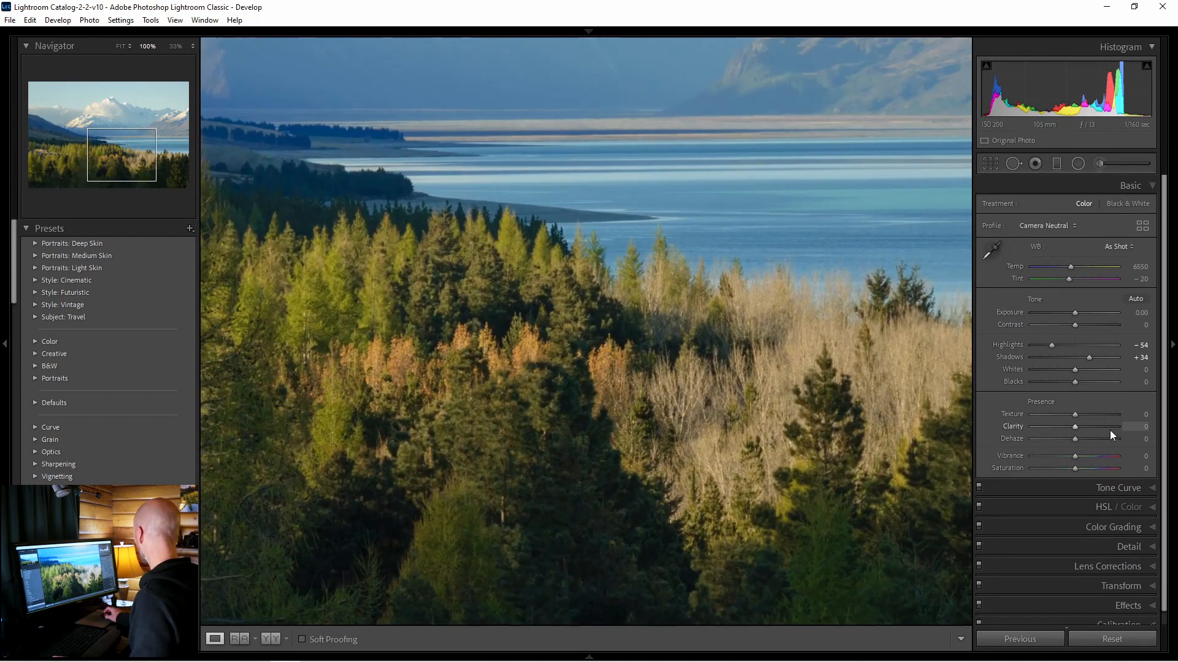
Step: Try a Clarity of +28 and check its effect on the mountain slopes at 100%
mouse_move(1076, 427)
mouse_down()
mouse_move(1095, 432)
mouse_move(1078, 432)
mouse_up()
drag(848, 66, 738, 375)
mouse_move(1091, 424)
mouse_down()
mouse_move(1064, 430)
mouse_move(1088, 429)
mouse_up()
drag(889, 389, 665, 405)
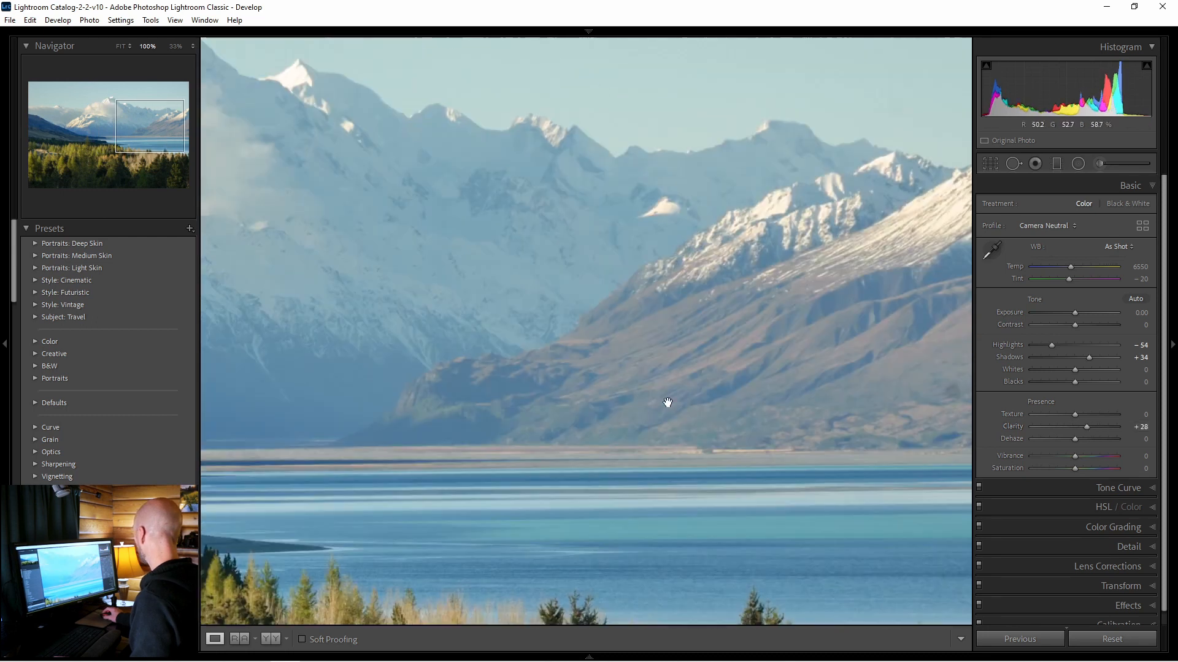
Step: Try a stronger Clarity of +40 and check the clouds, snowy peaks and forest
mouse_move(1087, 427)
mouse_down()
mouse_move(1058, 426)
mouse_move(1088, 425)
mouse_up()
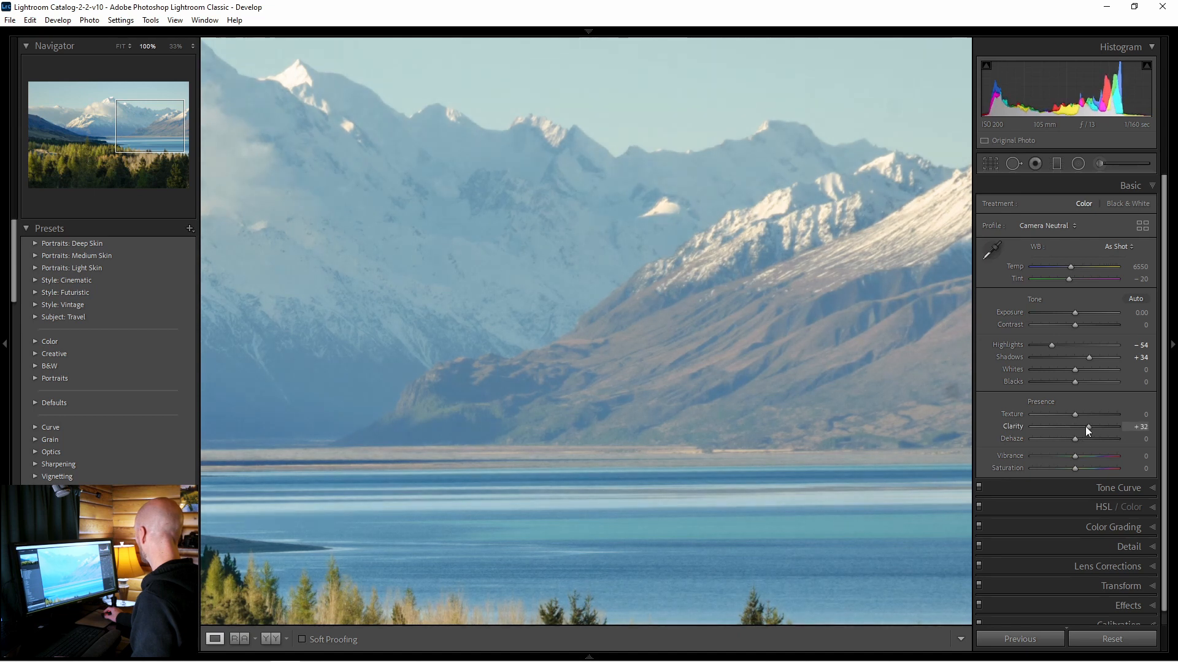
drag(558, 320, 890, 330)
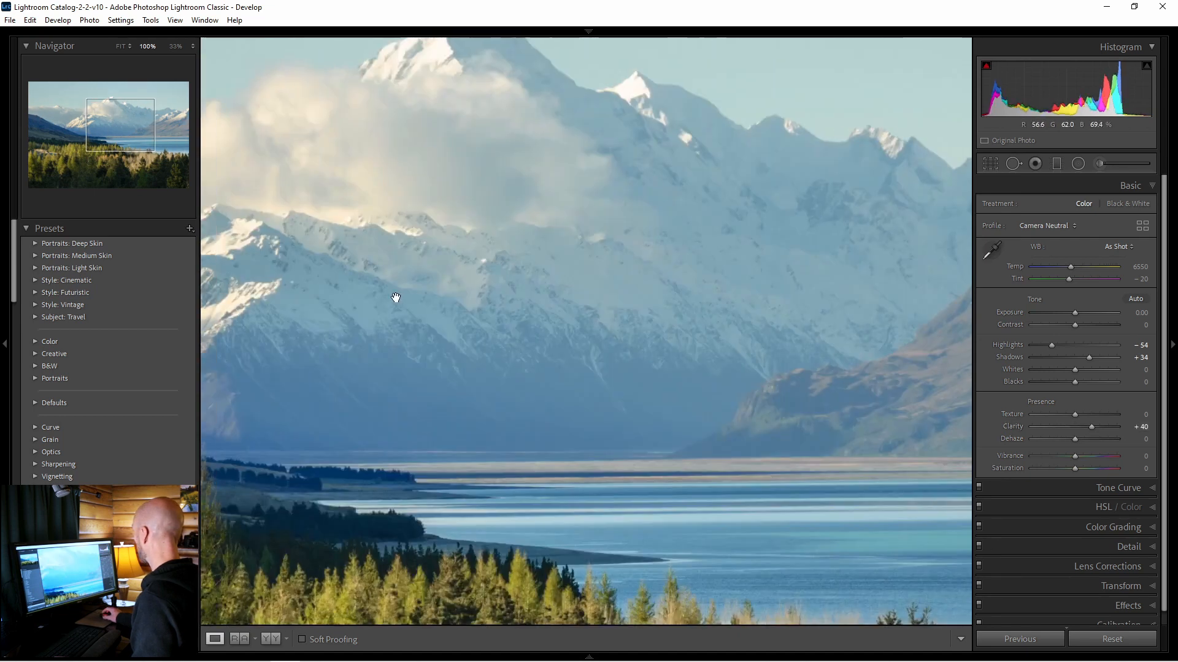
drag(396, 300, 835, 357)
drag(549, 425, 678, 227)
drag(699, 424, 654, 154)
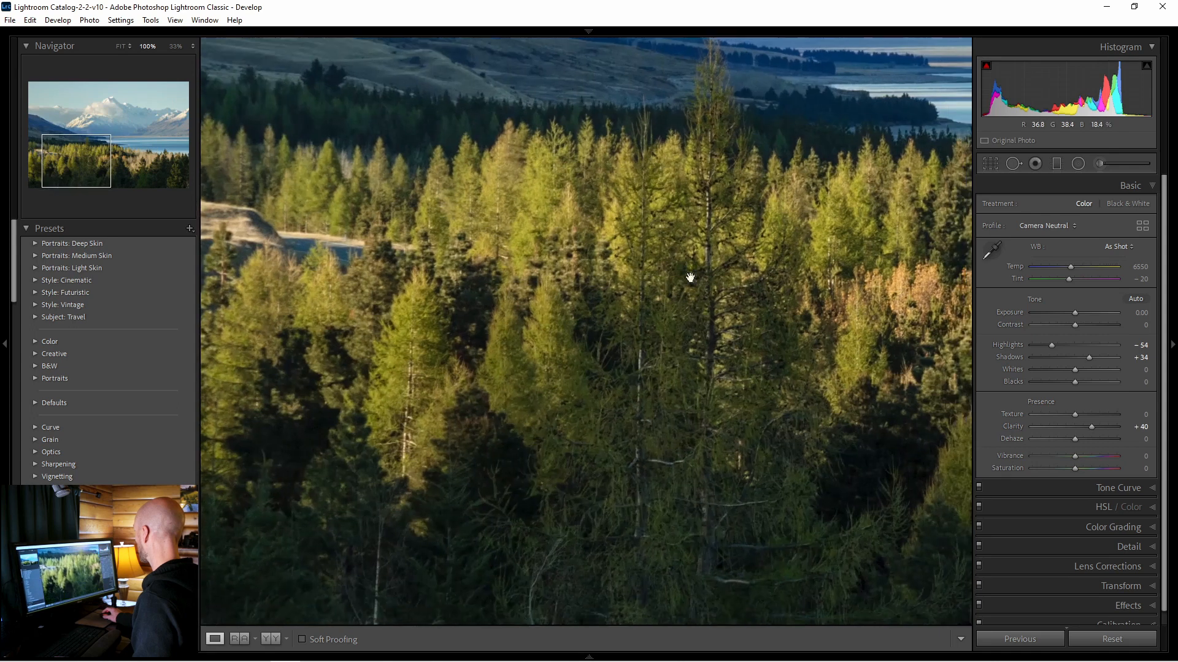
drag(728, 378, 641, 250)
Step: Set Clarity to +27 and check the result on the trees and lake shore
mouse_move(1090, 428)
mouse_down()
mouse_move(1075, 424)
mouse_move(1084, 421)
mouse_up()
drag(751, 243, 481, 415)
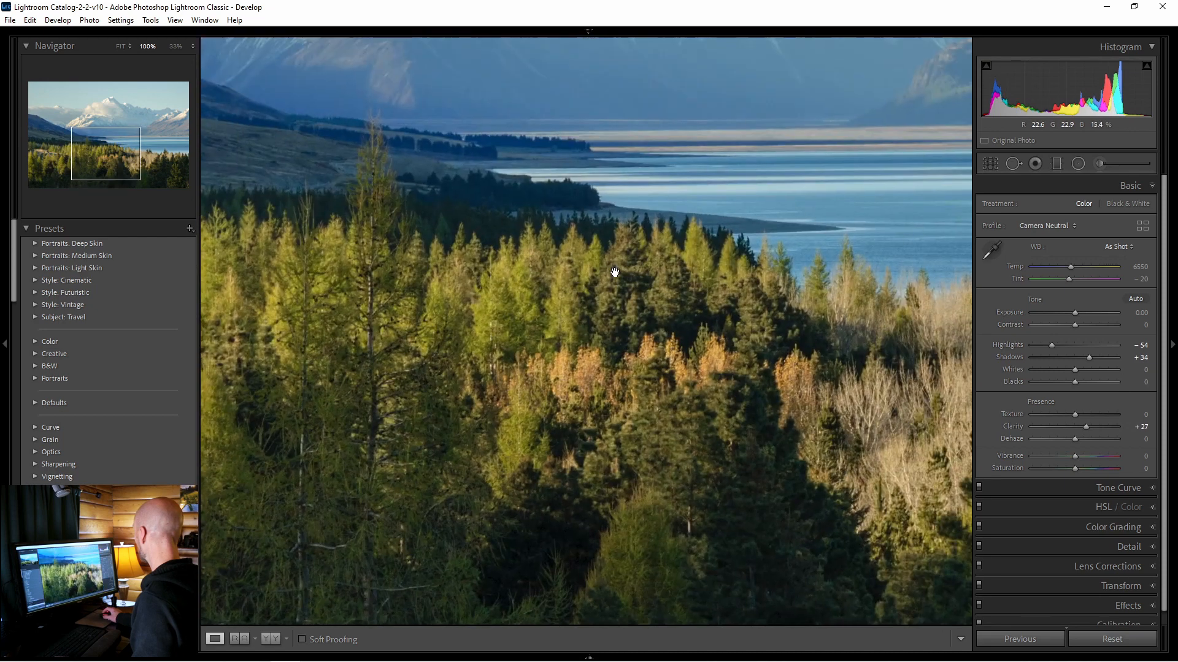
drag(720, 239, 705, 121)
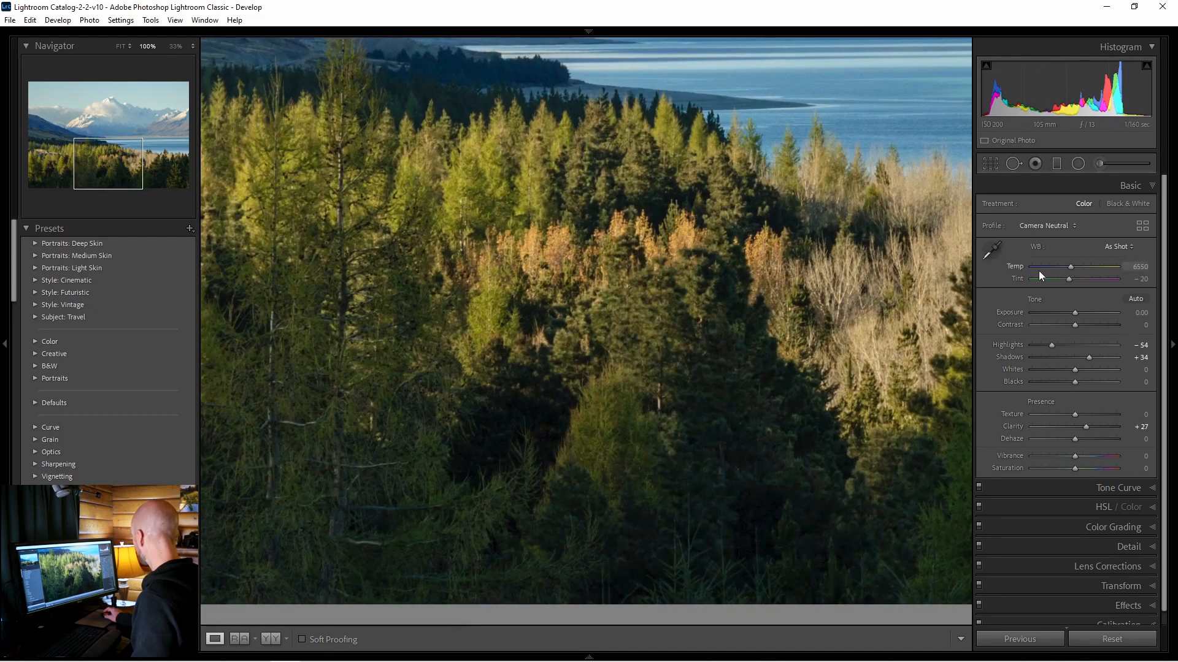
Step: Try Texture values of +14 and -29 on the trees and mountains, and reset Texture to 0
drag(1091, 413, 1073, 413)
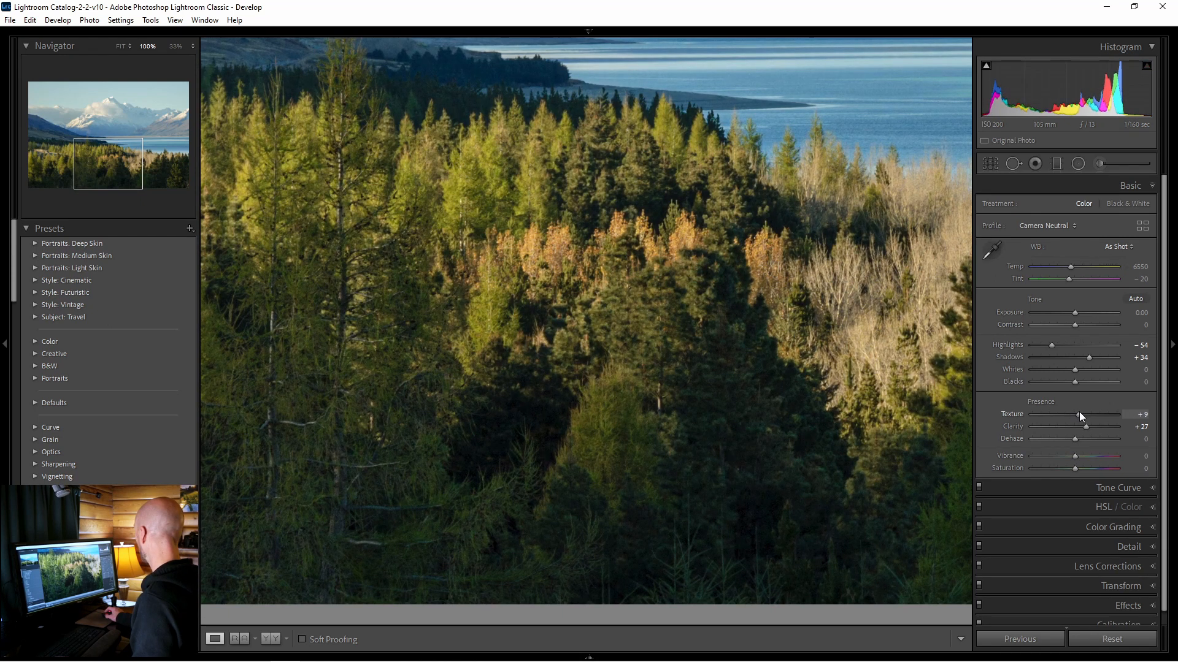
mouse_move(1080, 414)
mouse_down()
mouse_move(1065, 414)
mouse_move(1081, 416)
mouse_up()
drag(779, 250, 443, 514)
drag(641, 236, 486, 481)
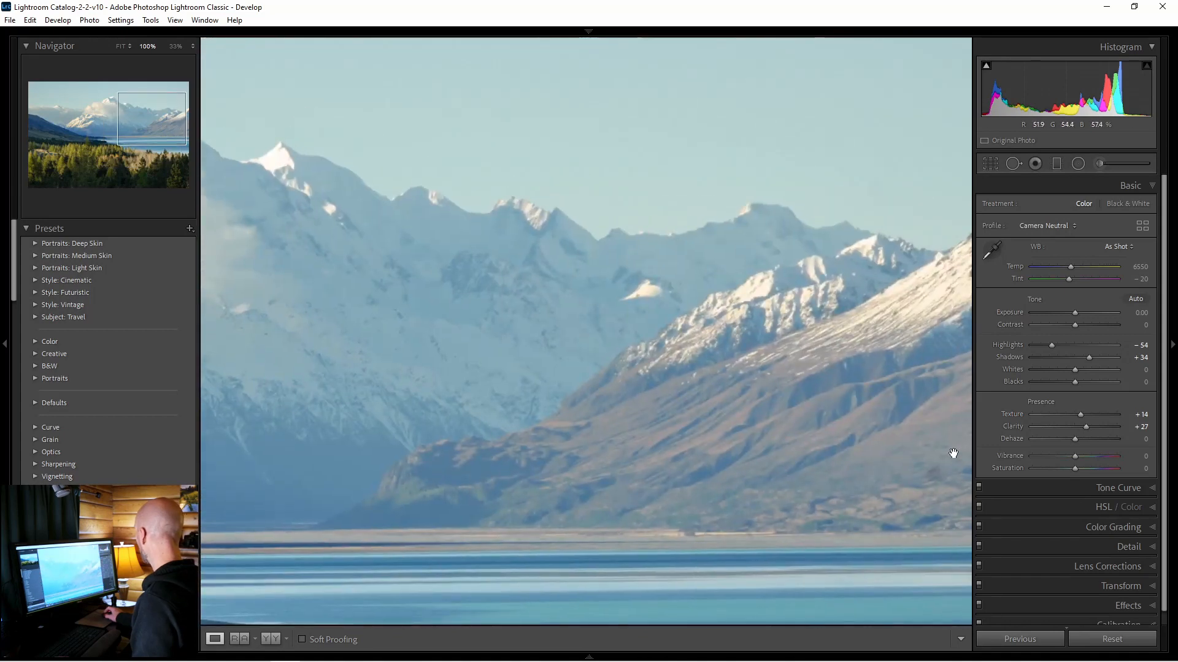
drag(1079, 414, 1077, 412)
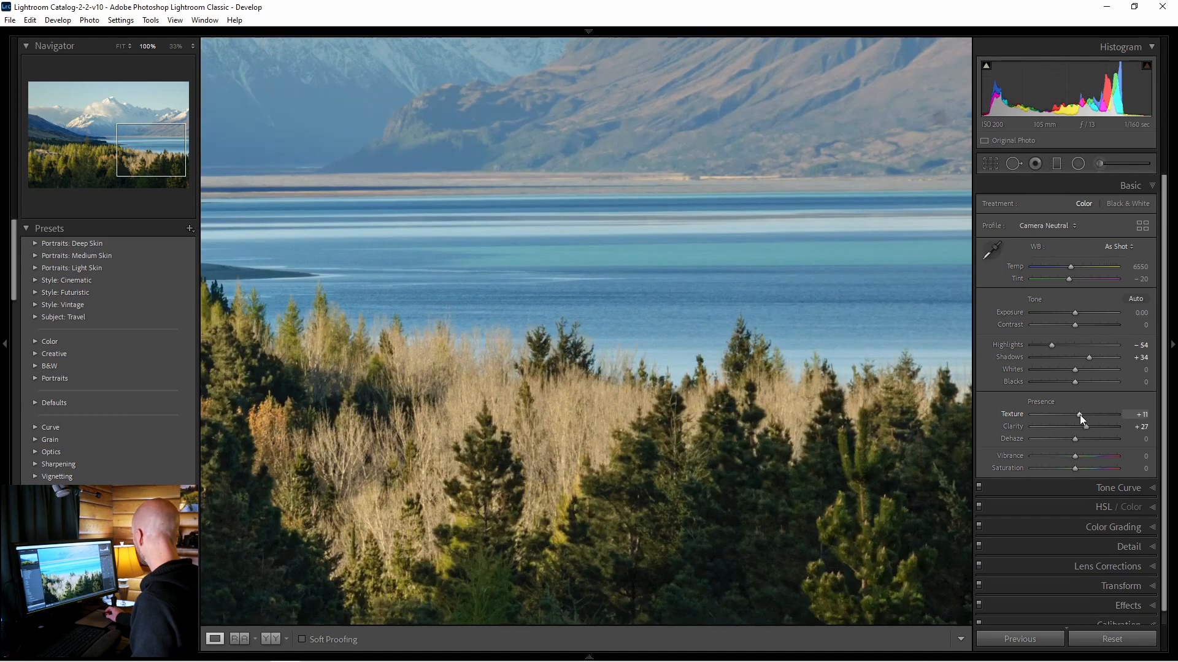
drag(1080, 415, 1063, 414)
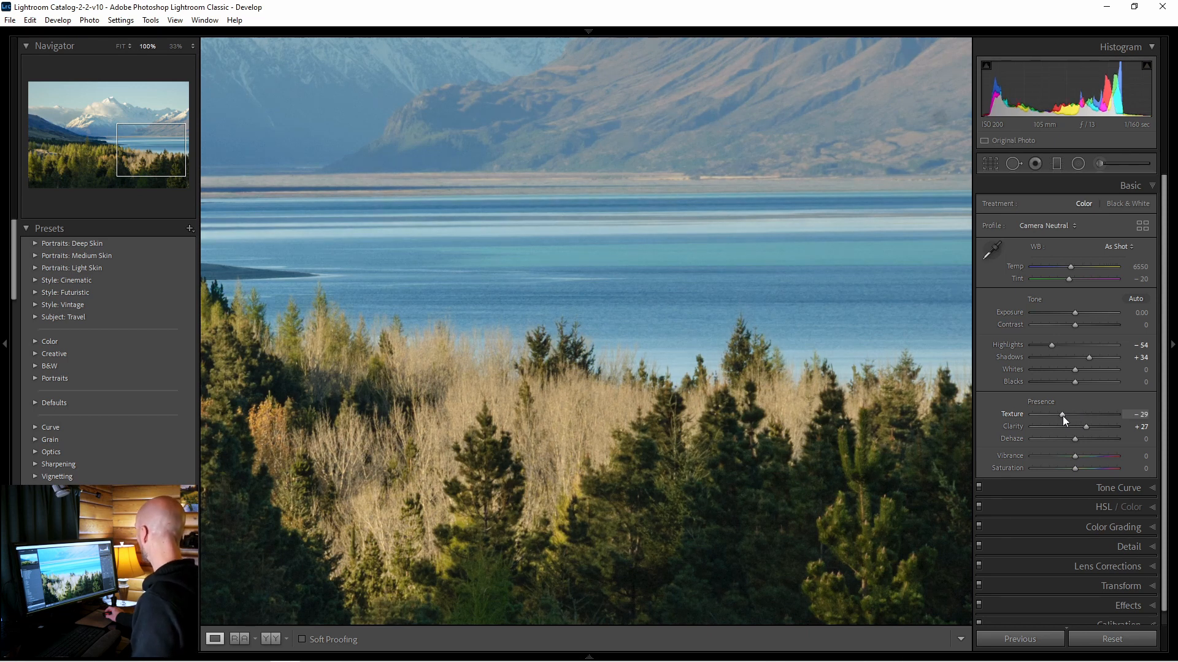
double_click(1062, 415)
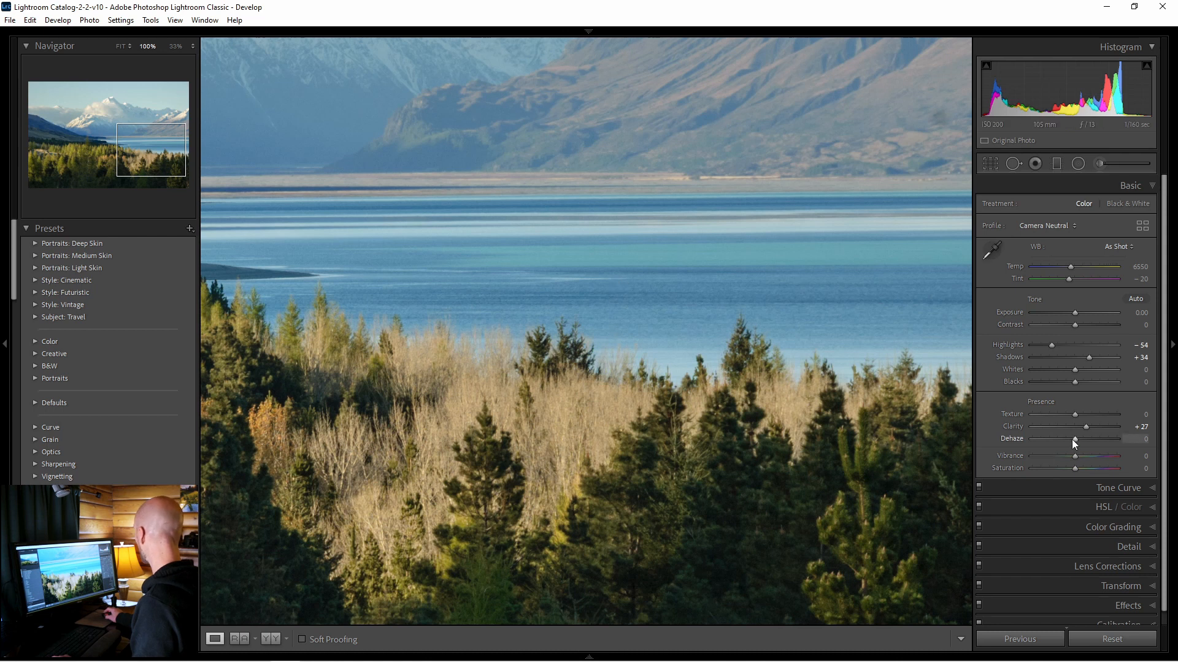
Step: With the whole photo in view, finish the Presence adjustments with Dehaze +24, Vibrance +6 and Saturation +5
click(645, 386)
drag(1075, 440, 1087, 440)
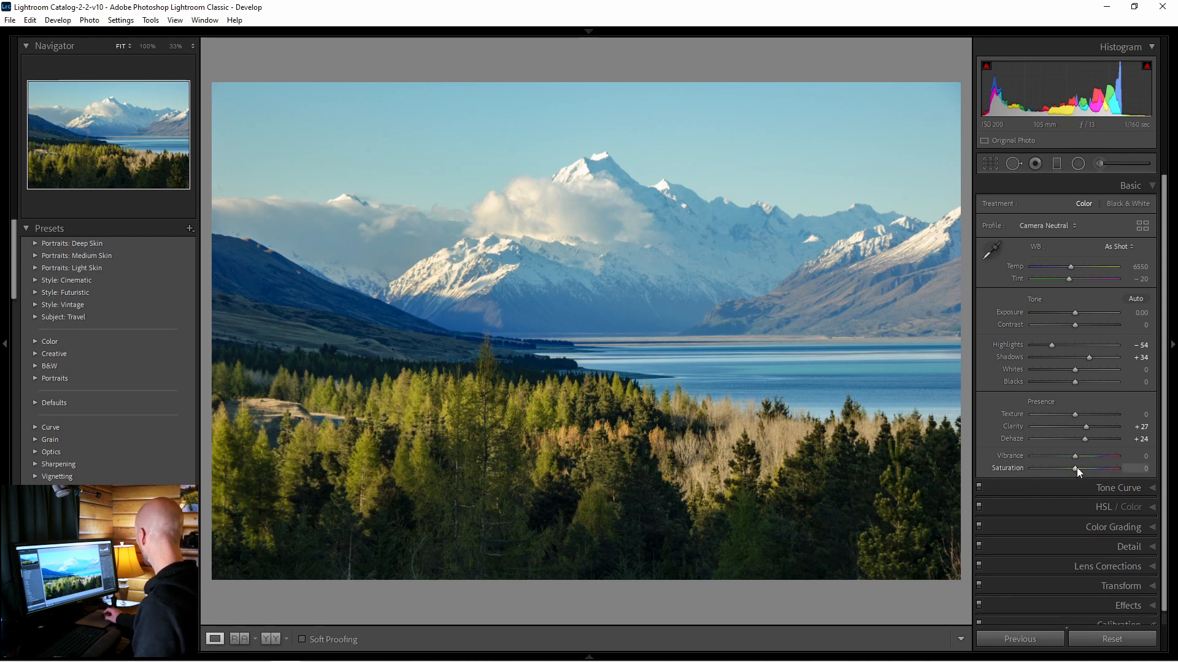
drag(1075, 455, 1080, 469)
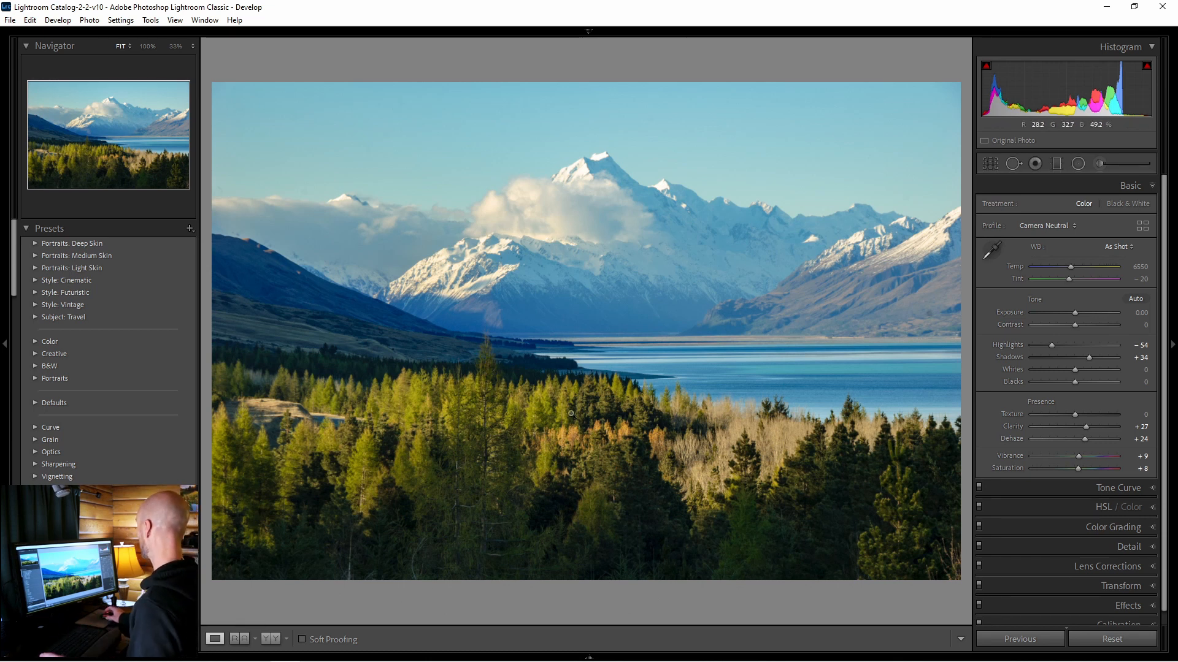
click(1076, 456)
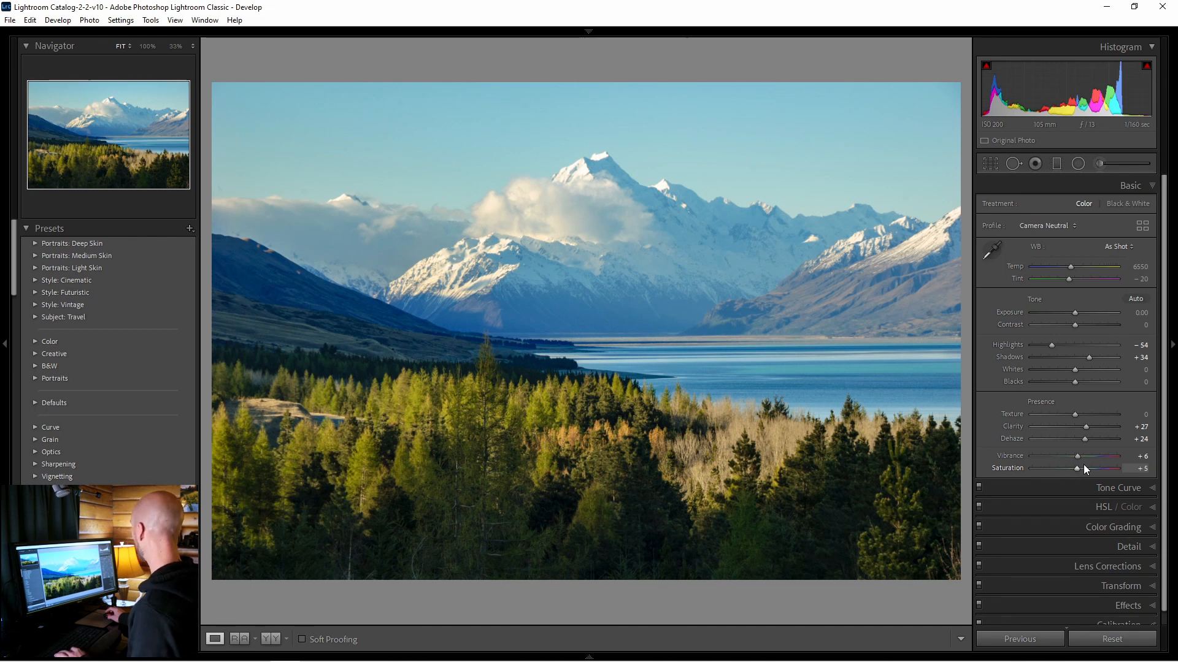
Step: Add a graduated filter with the 07 - Darken Skies (Grad) preset over the sky and mountains, its transition around the lake's far shore
key(m)
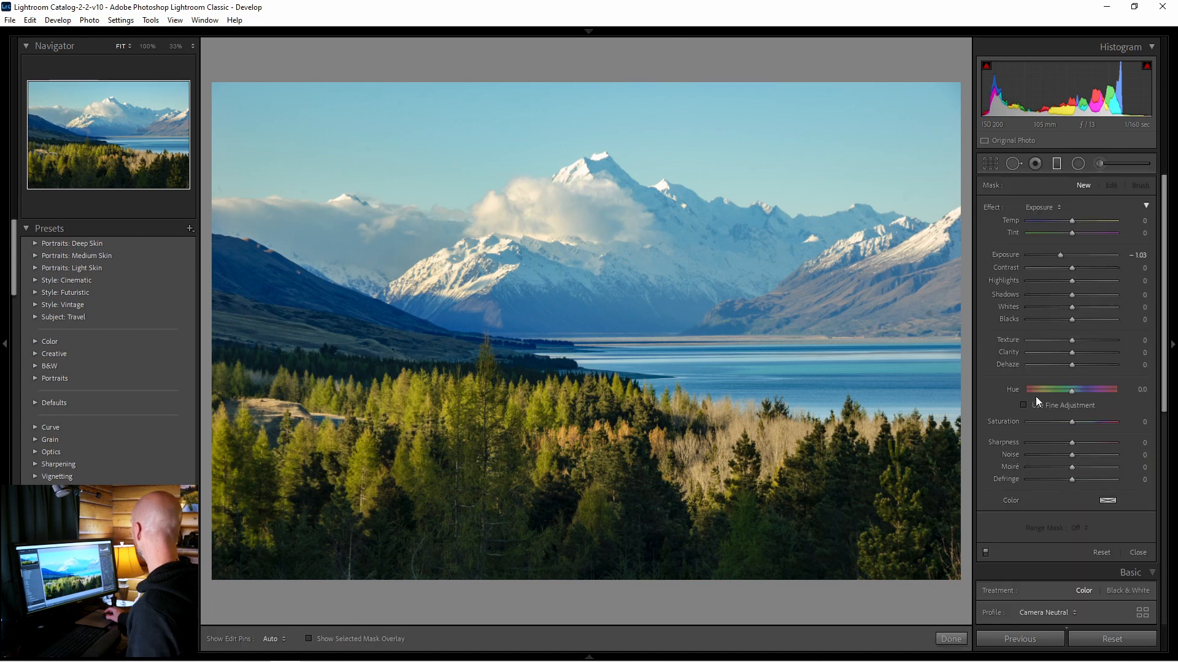
click(1039, 206)
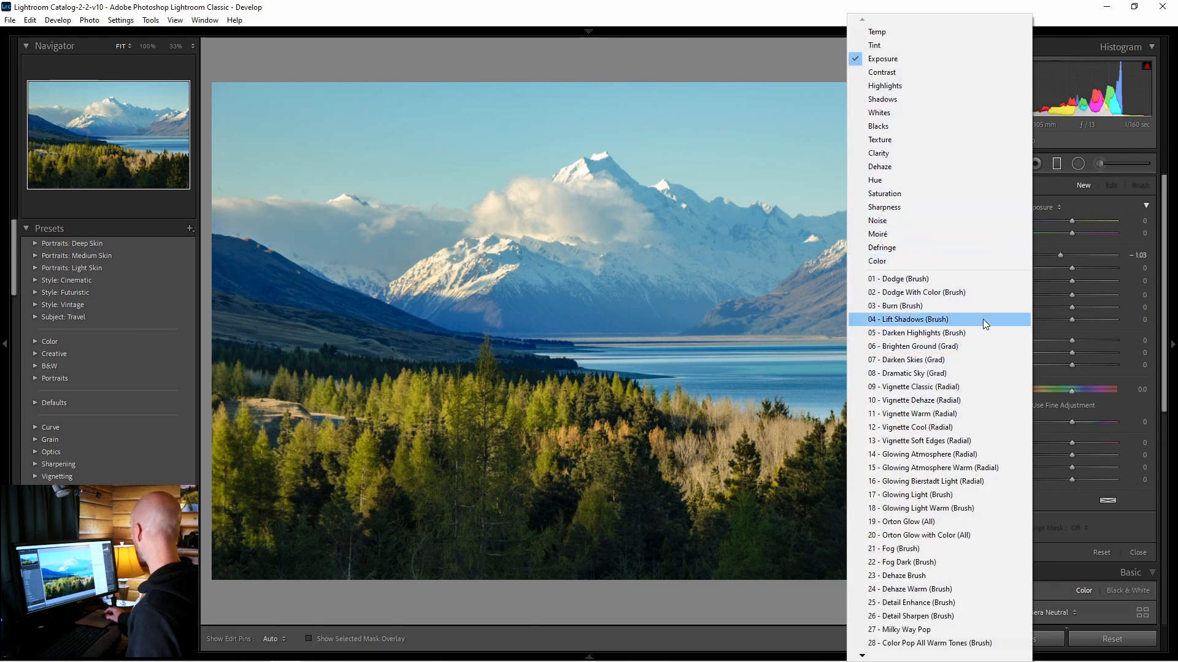
click(976, 357)
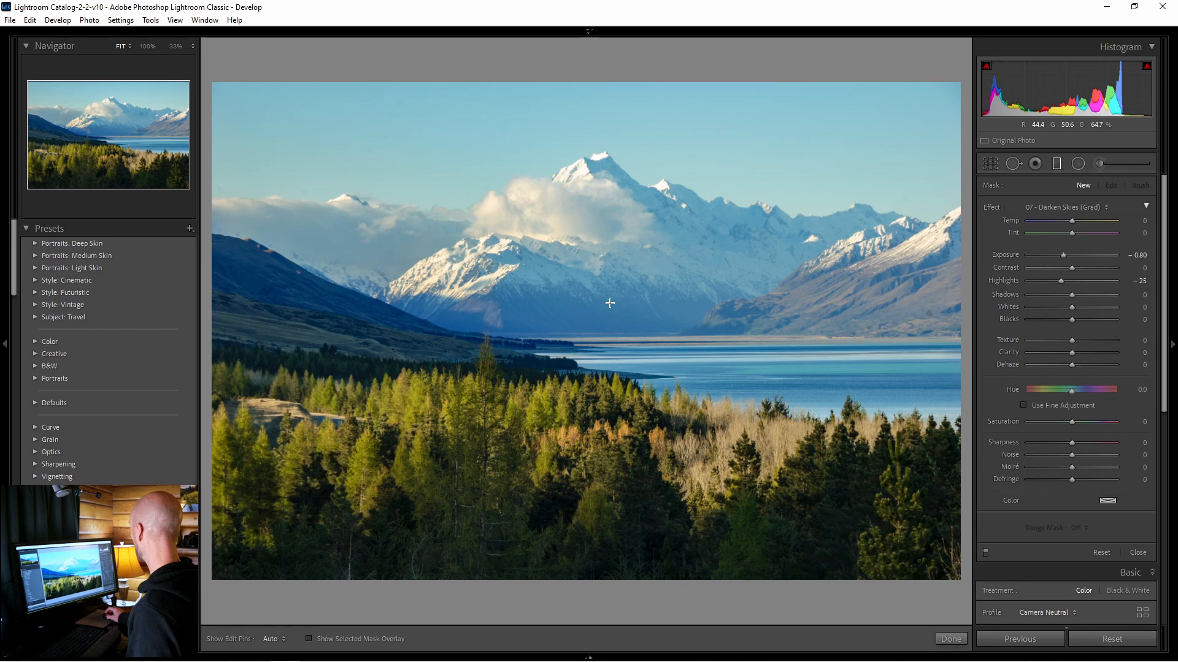
drag(603, 304, 598, 408)
drag(600, 347, 603, 321)
mouse_move(602, 321)
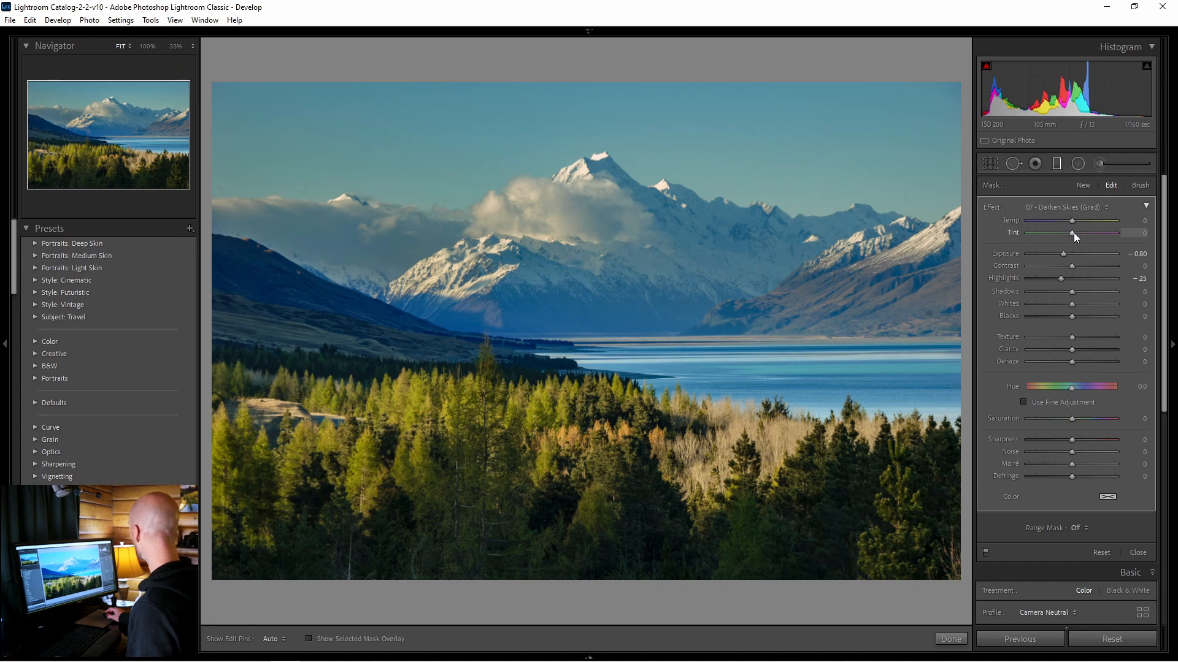
Step: Warm the sky gradient with Temp 8 and Tint 38, and compare the photo with and without it
mouse_move(1071, 232)
mouse_down()
mouse_move(1082, 232)
mouse_move(1072, 222)
mouse_move(1088, 232)
mouse_up()
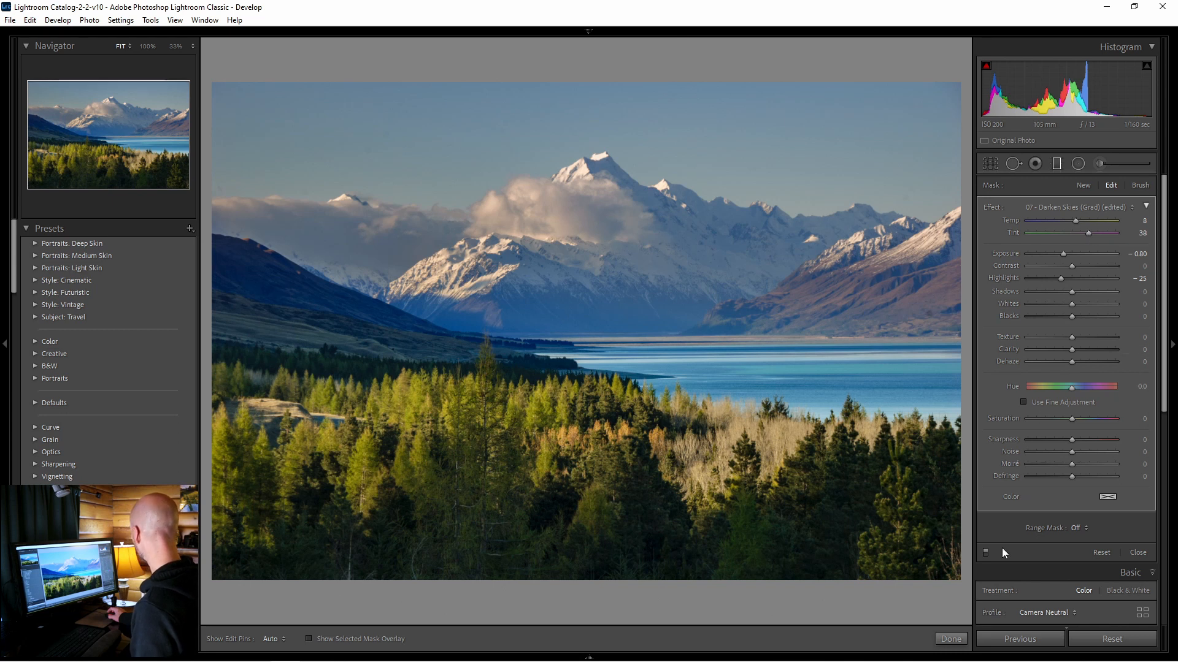
click(985, 550)
click(985, 551)
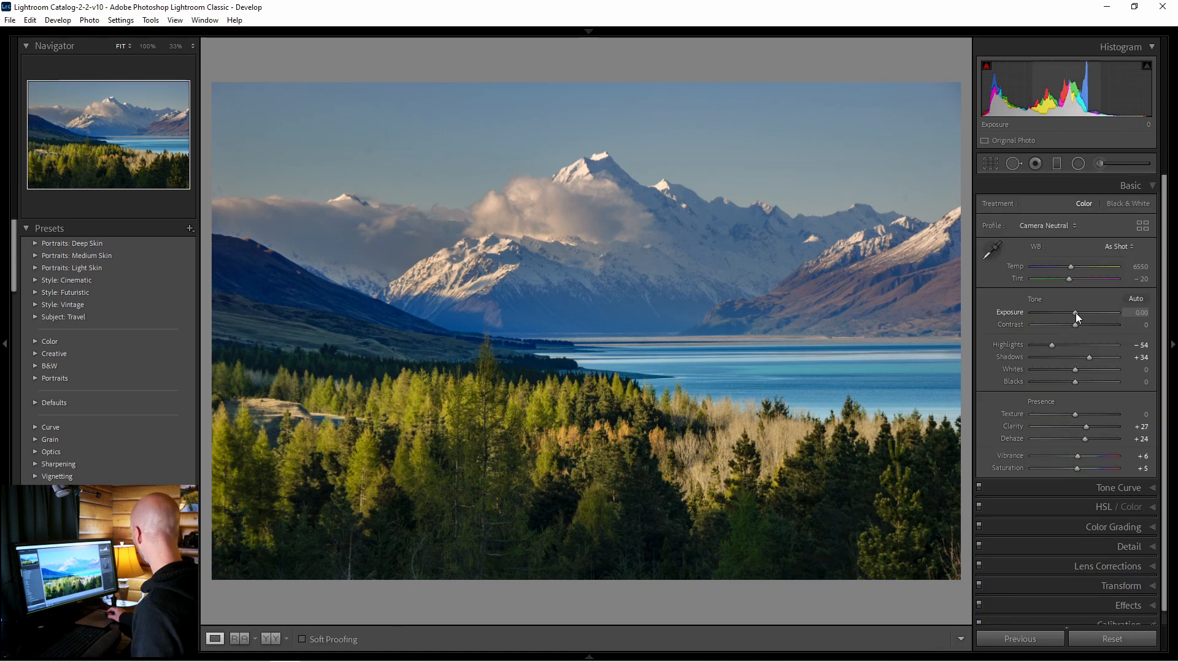
Step: Raise the overall Exposure slightly and add contrast with a custom point curve that darkens the shadows
drag(1076, 312, 1080, 313)
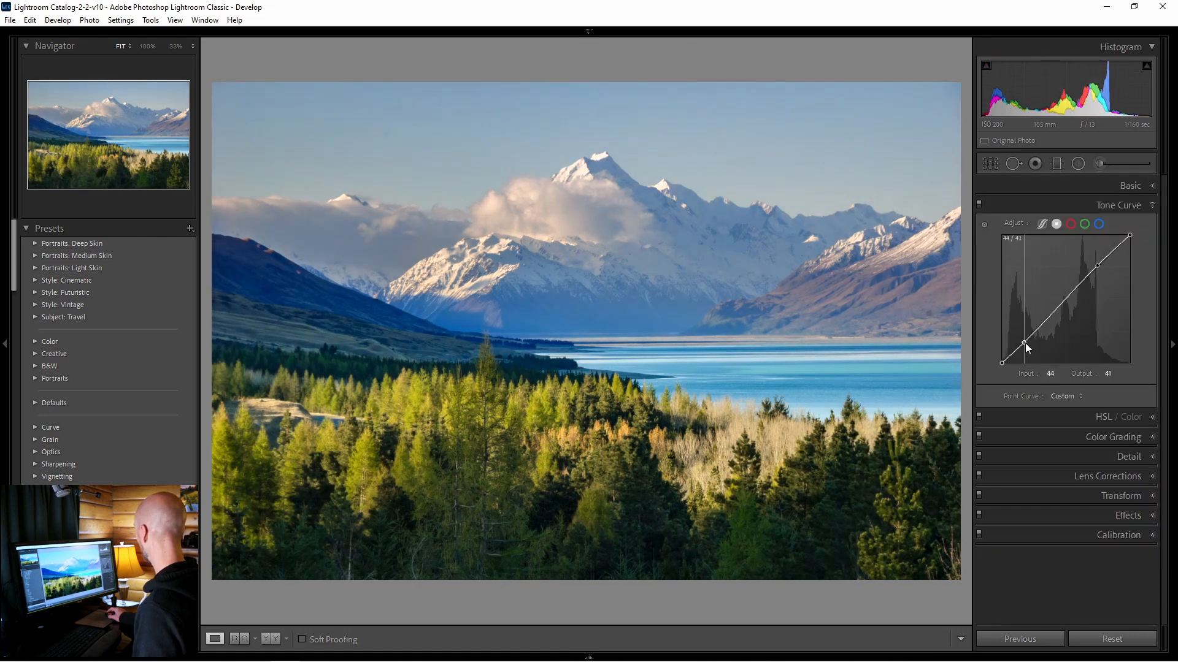
drag(1025, 343, 1041, 335)
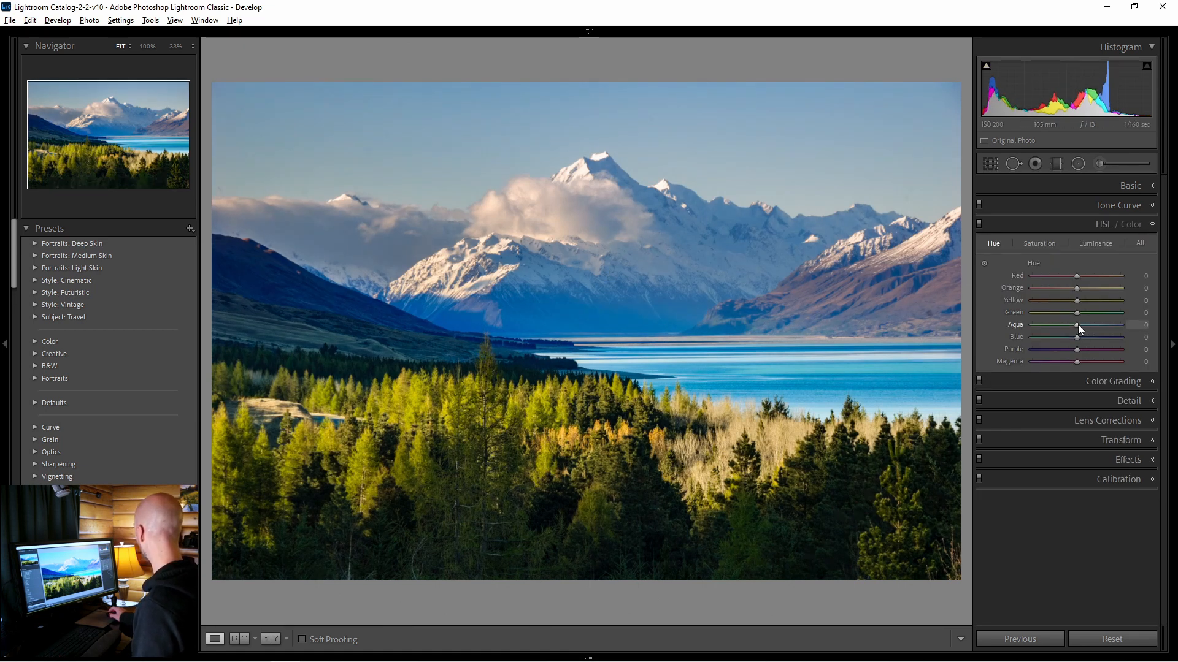
Step: Shift the Aqua hue to +28 and the Blue hue to +10, and compare the photo with and without the change
drag(1078, 326, 1089, 330)
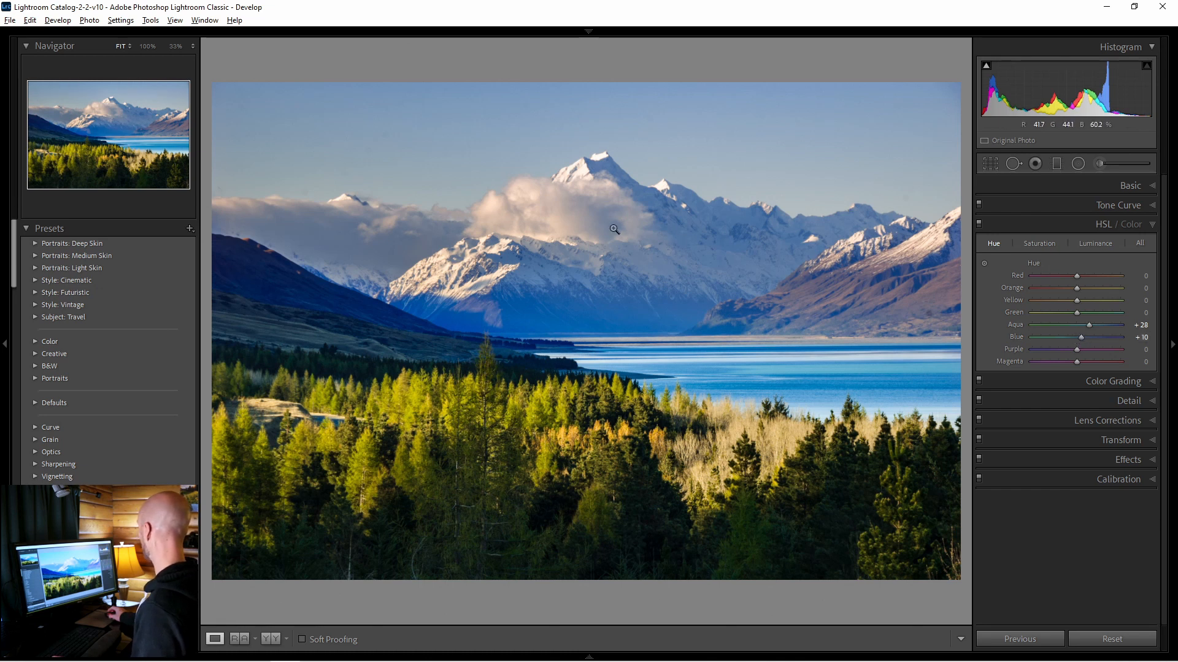
click(979, 224)
click(979, 224)
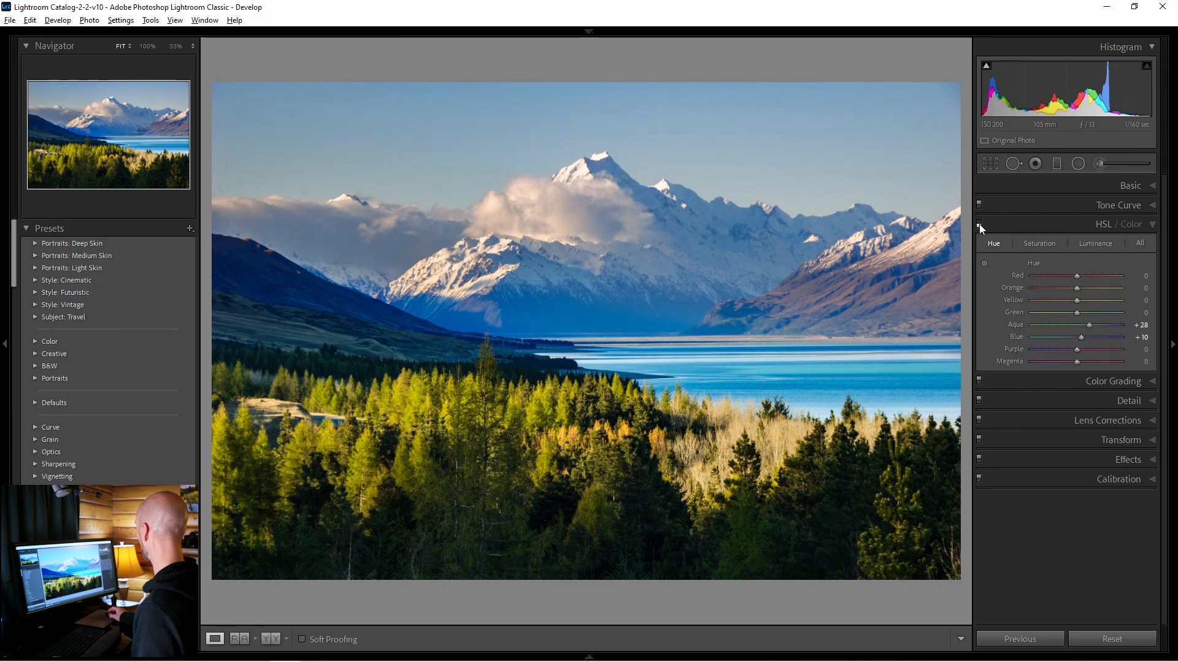
click(979, 224)
click(979, 223)
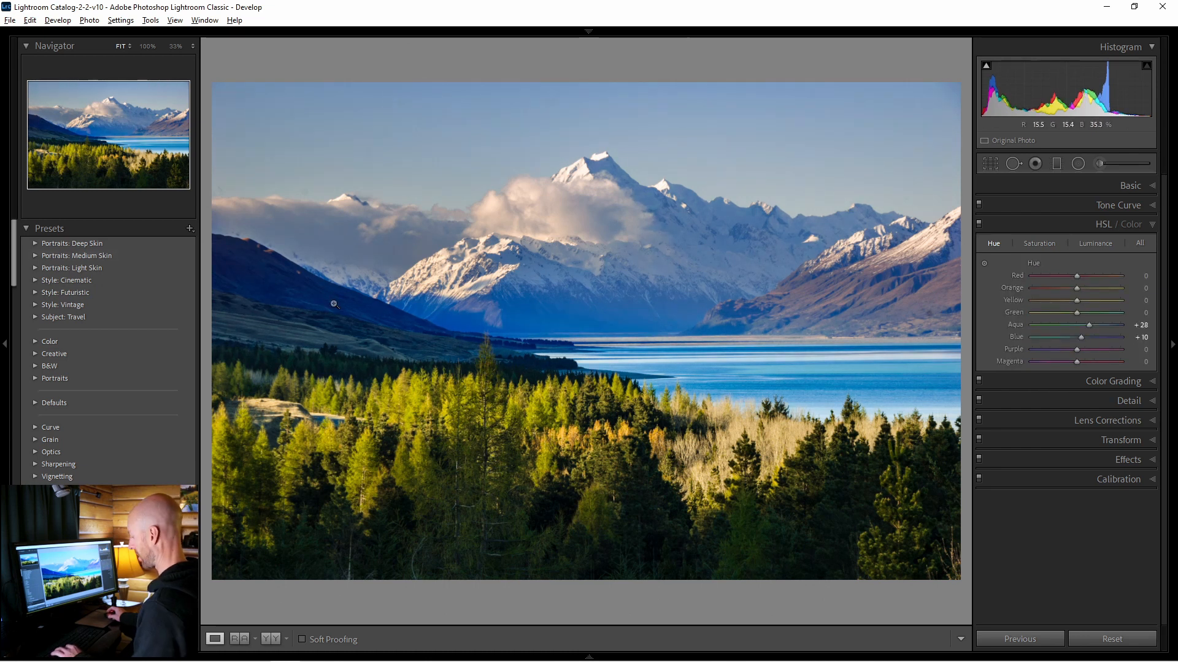
Step: Desaturate the dark blue hillside left of the lake with a size 10 adjustment brush and set its Saturation to -31
key(k)
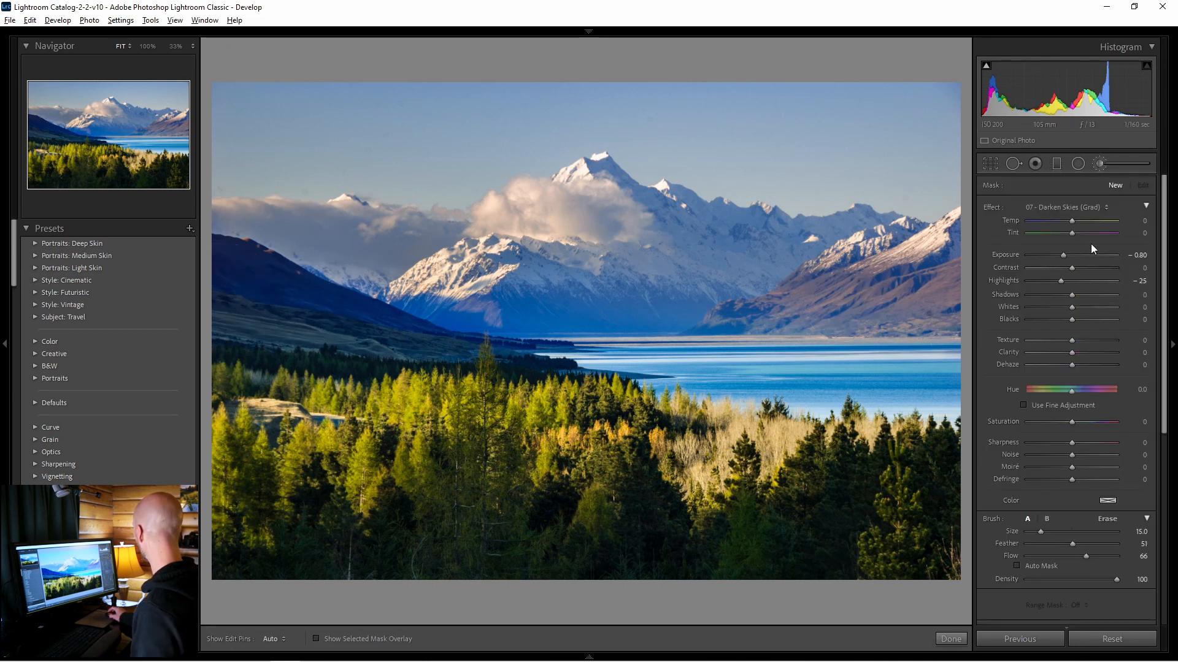
click(988, 207)
click(1055, 423)
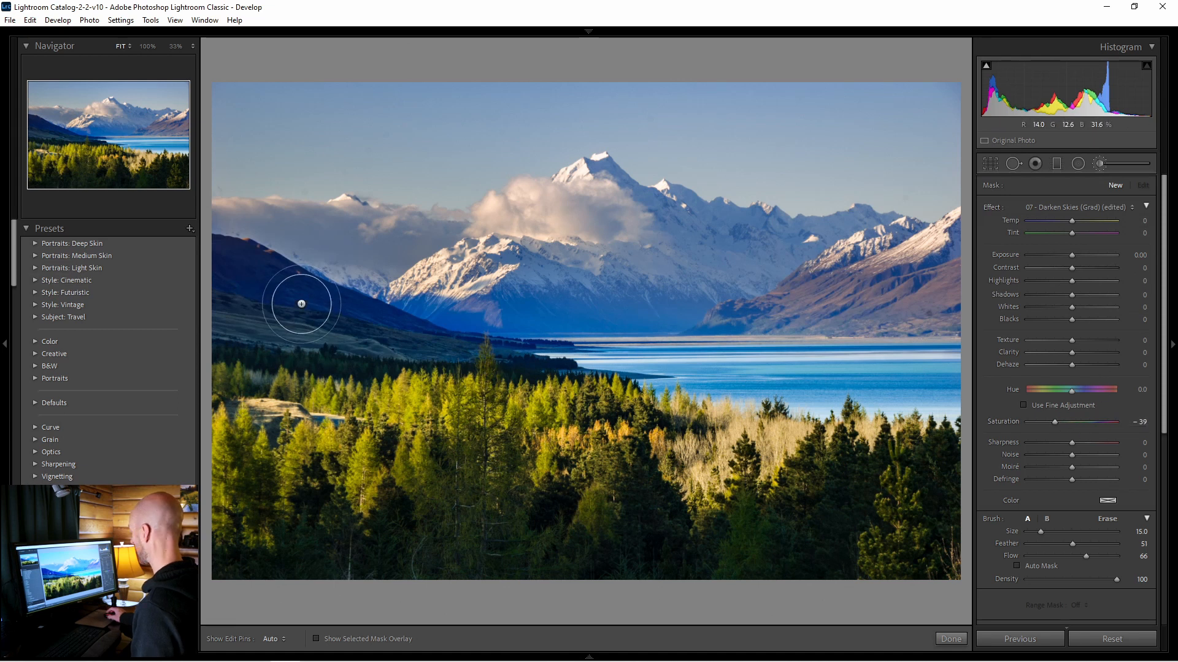
key(bracketleft)
key(bracketleft)
key(bracketleft)
key(bracketleft)
key(bracketleft)
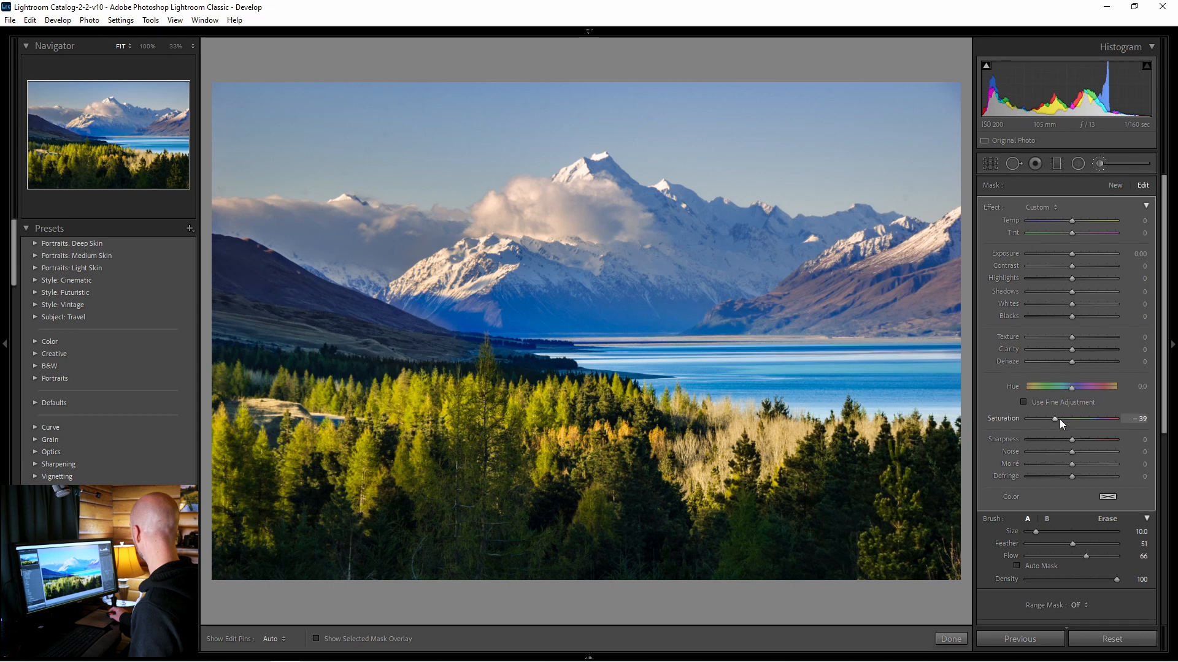
drag(1055, 418, 1059, 420)
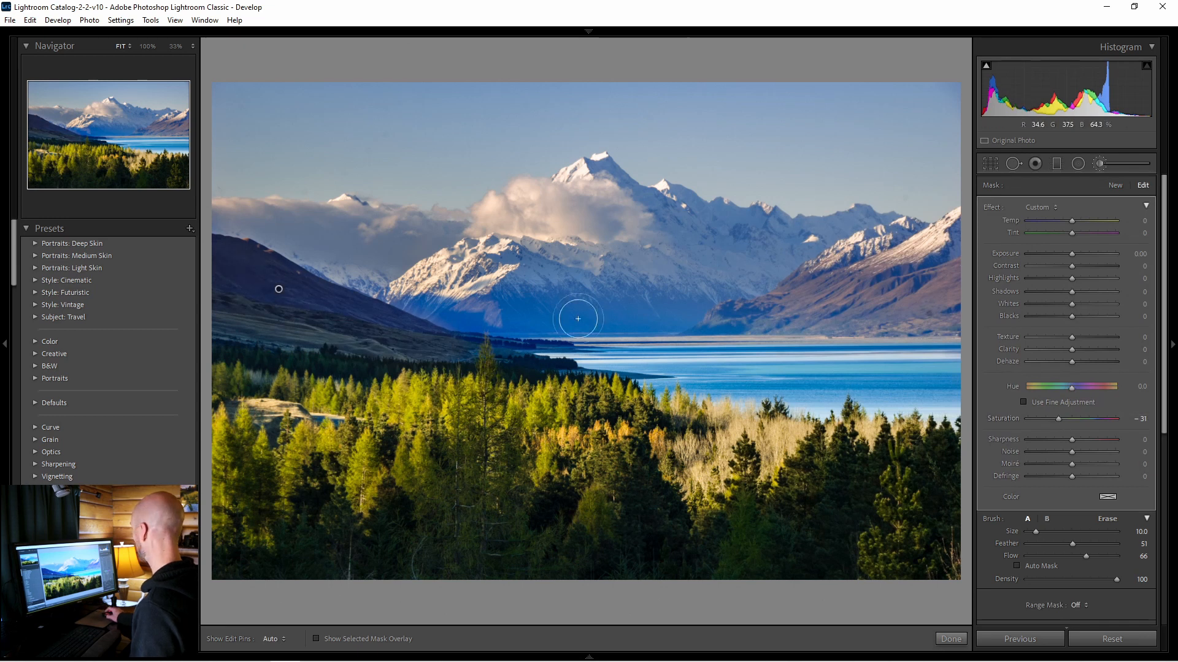
Step: With the mask overlay shown, erase brush spill along the hillside's upper edge using Auto Mask, size 8 and Flow 57
click(1017, 565)
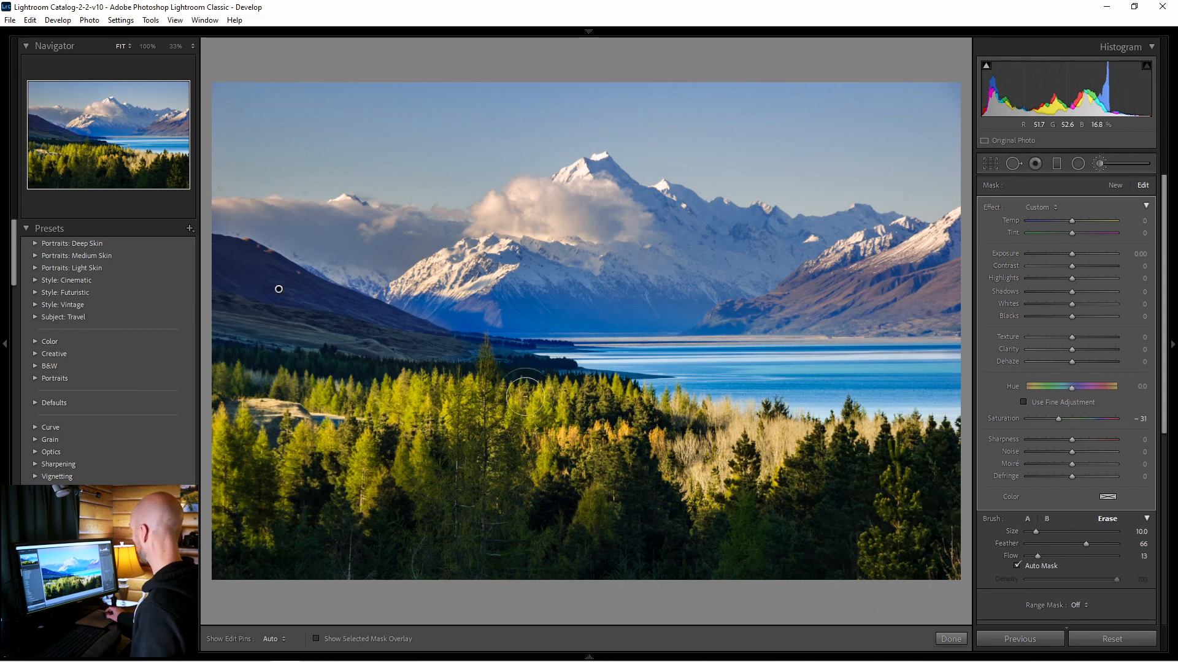
click(317, 639)
key(bracketleft)
drag(1073, 555, 1078, 556)
key(h)
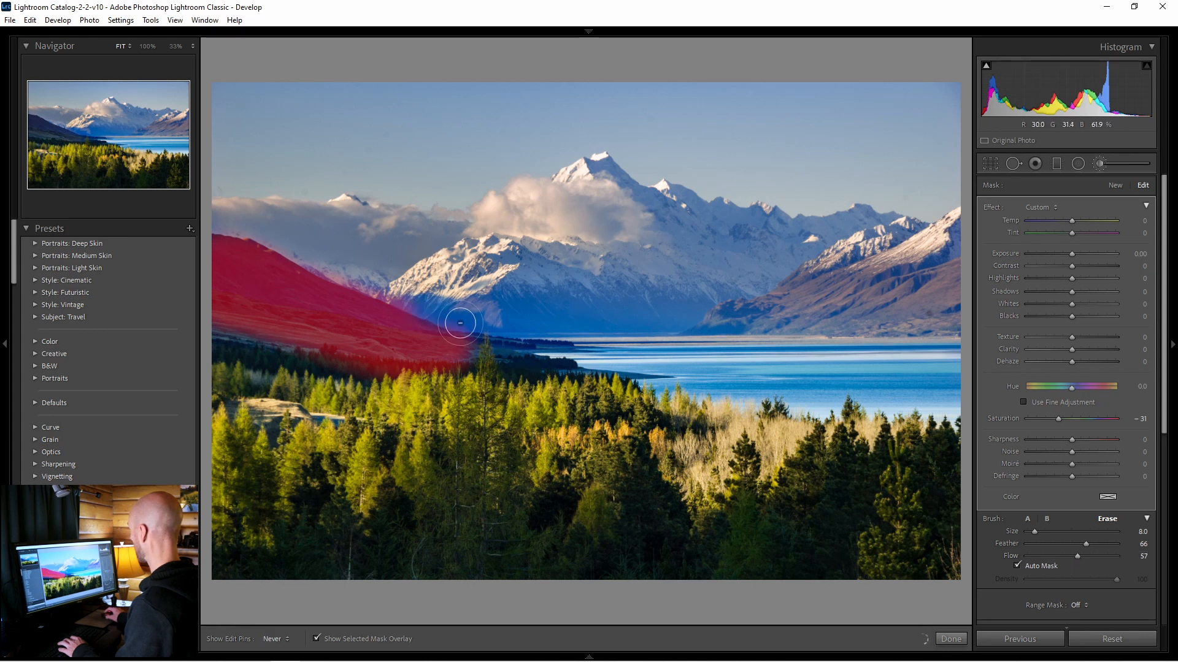
mouse_move(367, 287)
mouse_down()
mouse_move(481, 331)
mouse_move(303, 254)
mouse_up()
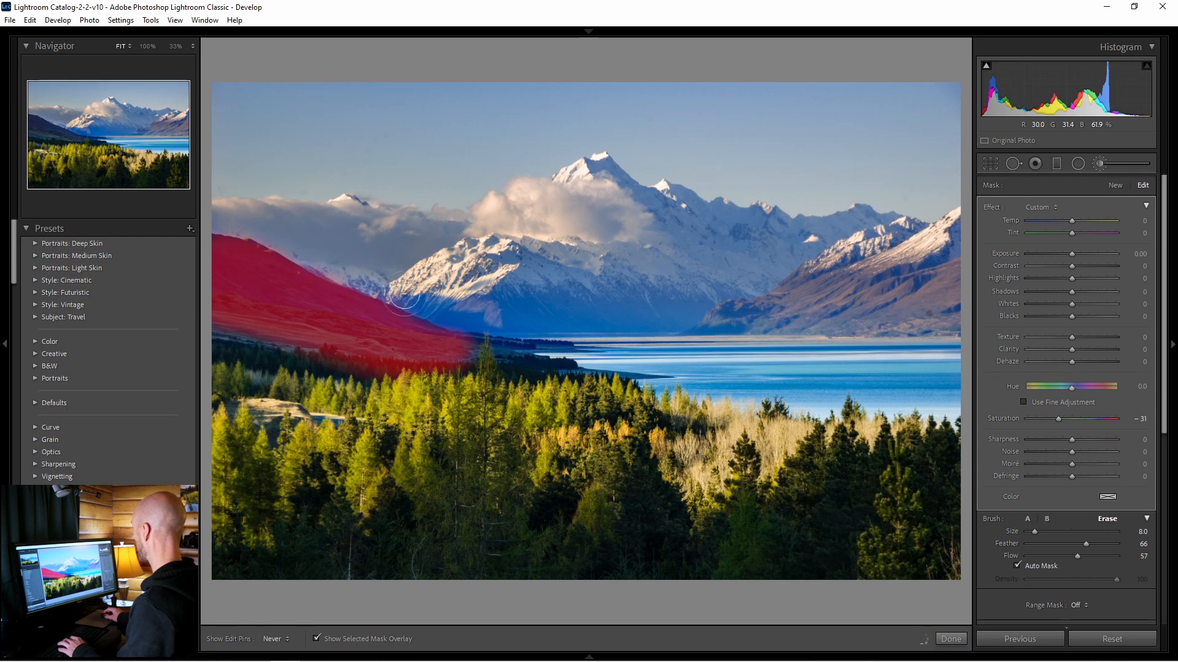
key(h)
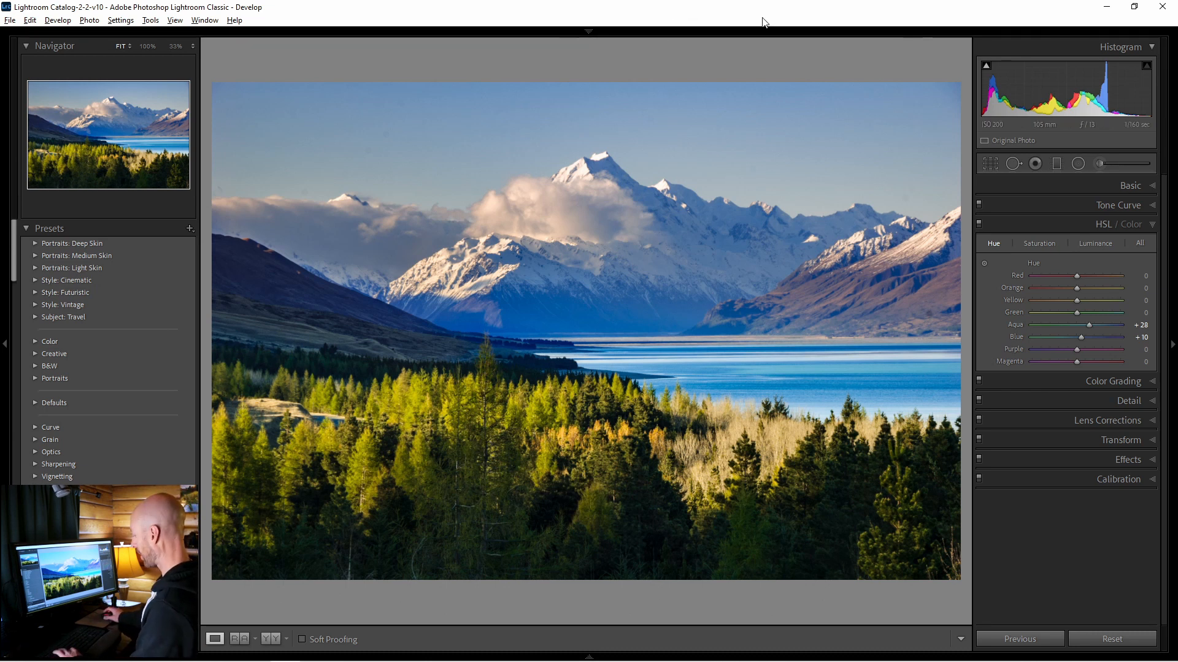
Step: Add a new graduated filter with reset settings over the foreground forest and warm it with Temp 7 and Tint 33
key(m)
key(alt)
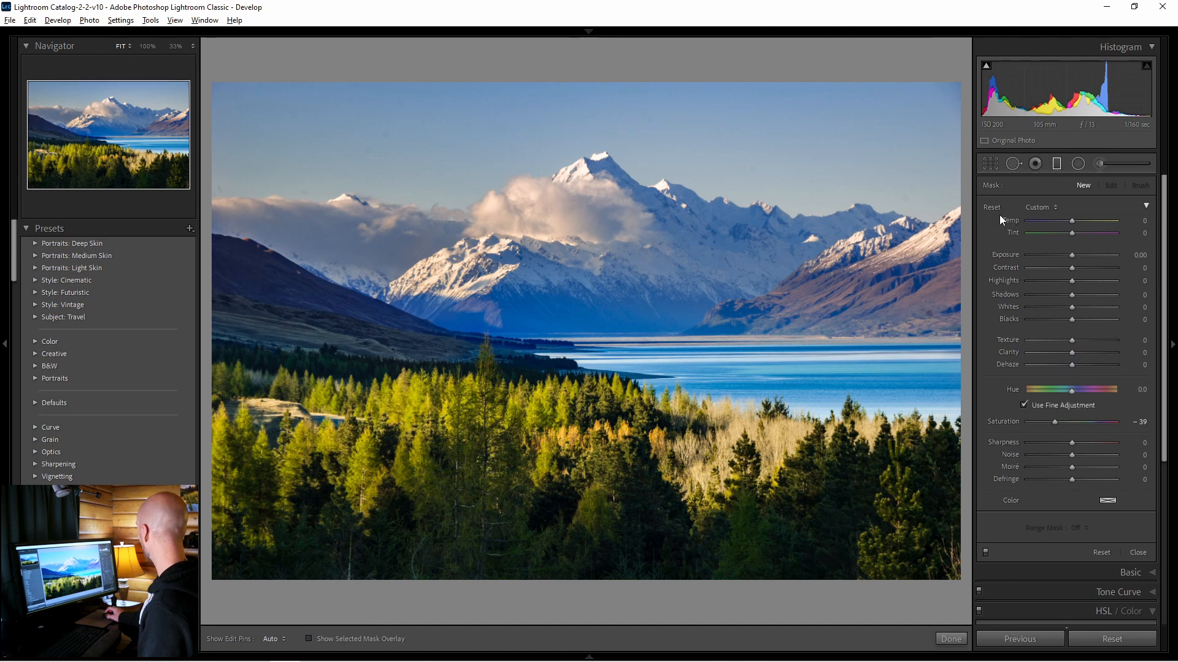
alt+click(996, 207)
drag(1074, 223, 1074, 234)
drag(602, 425, 586, 318)
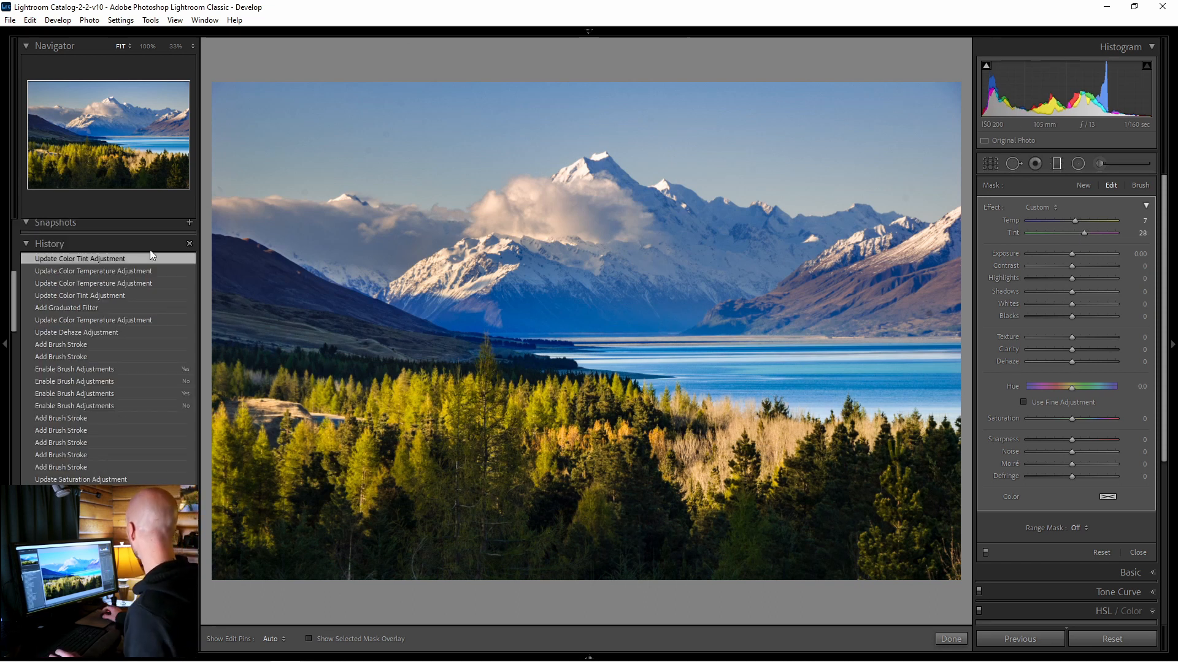
mouse_move(1084, 233)
mouse_down()
mouse_move(1109, 233)
mouse_move(1084, 235)
mouse_up()
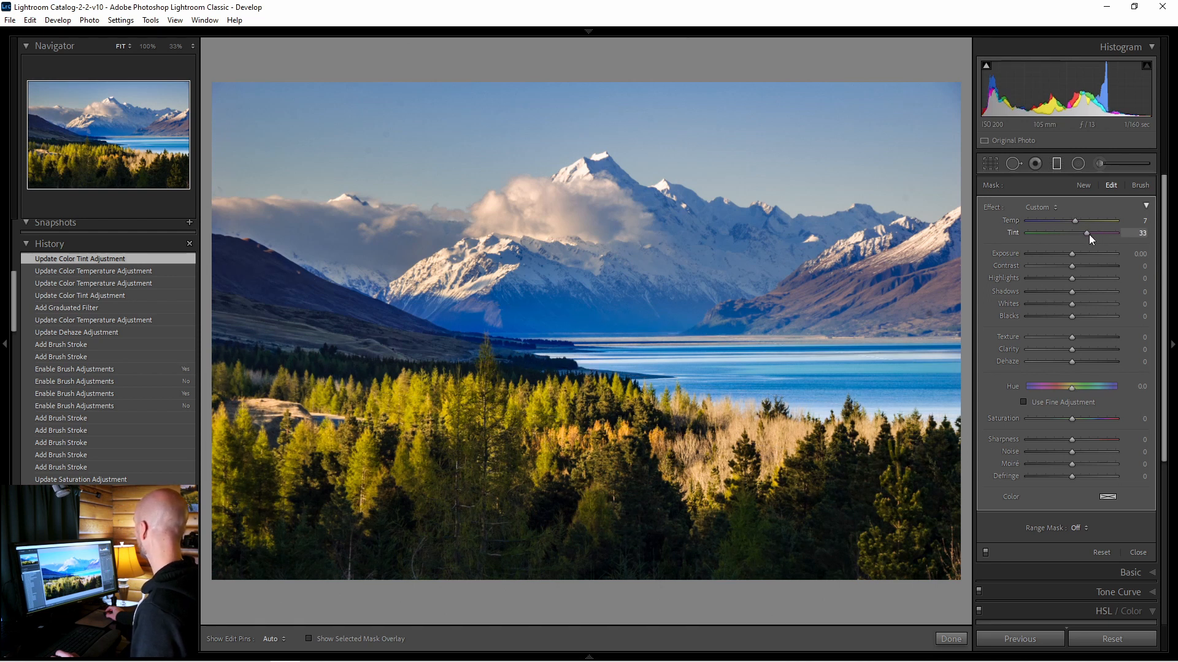
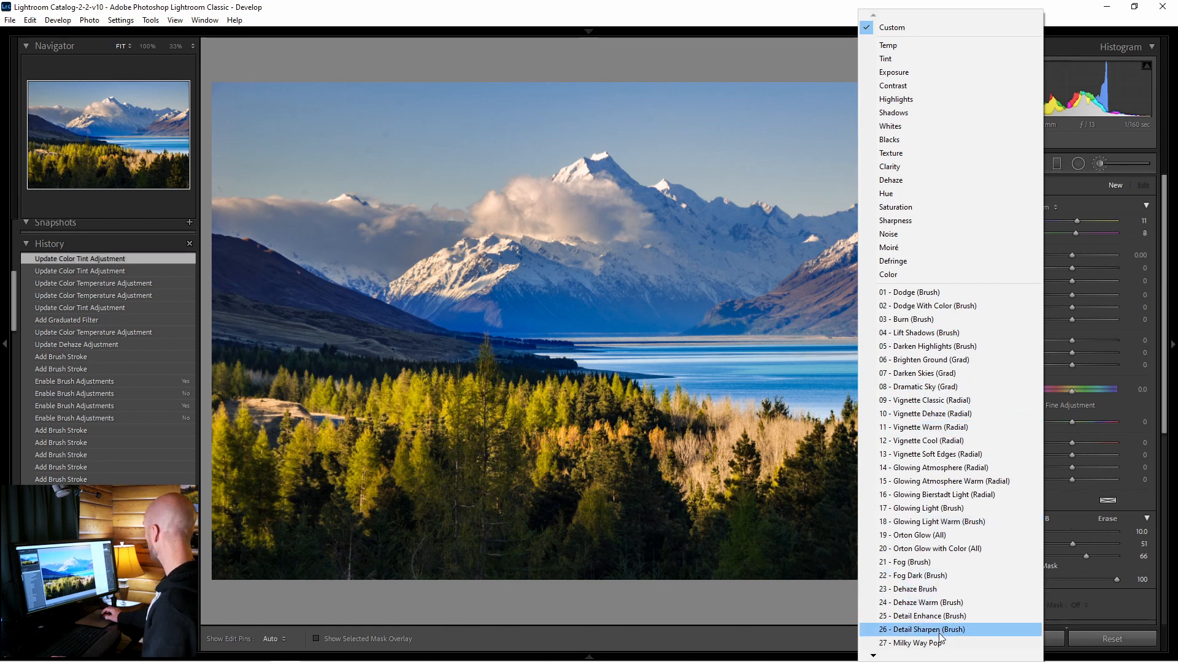
Step: Sharpen the bare trees and conifers on the photo's right with the 26 - Detail Sharpen (Brush) preset at 100% view
click(973, 630)
key(space)
drag(826, 489, 851, 514)
key(space)
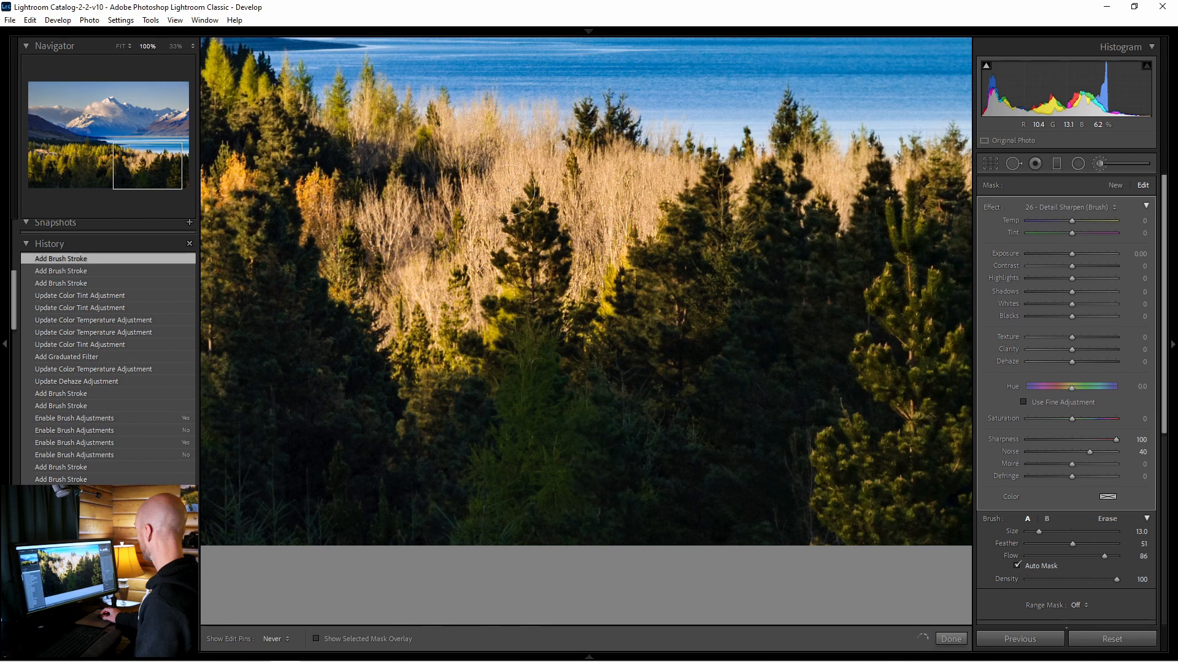
drag(398, 268, 473, 263)
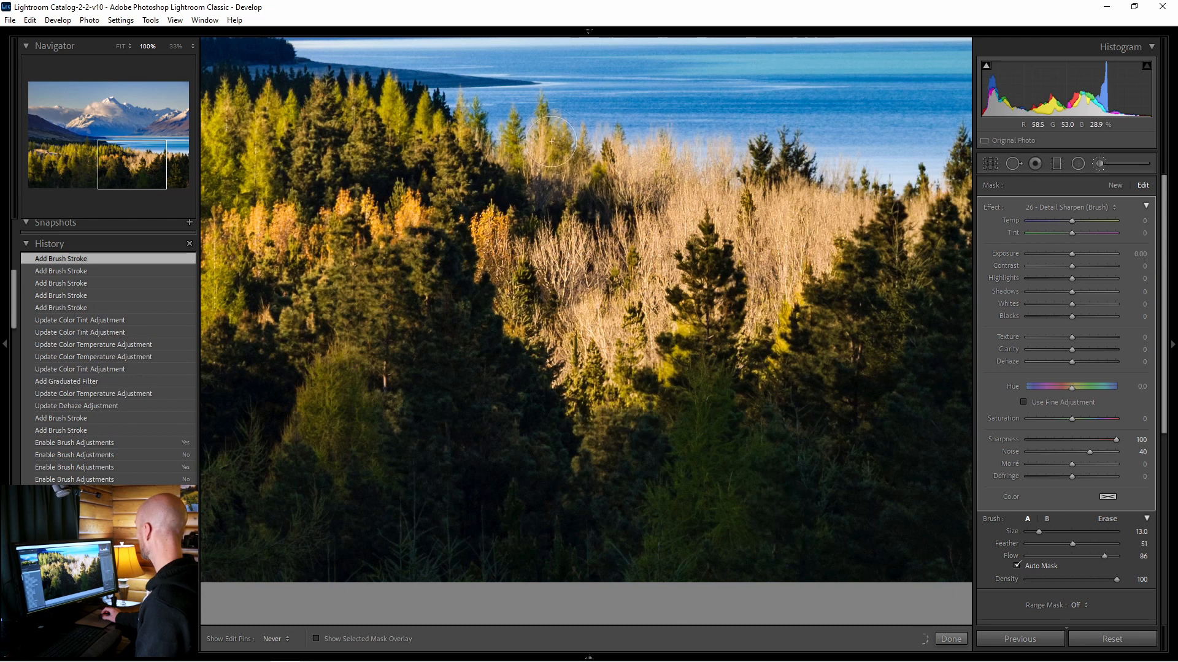
drag(619, 366, 732, 348)
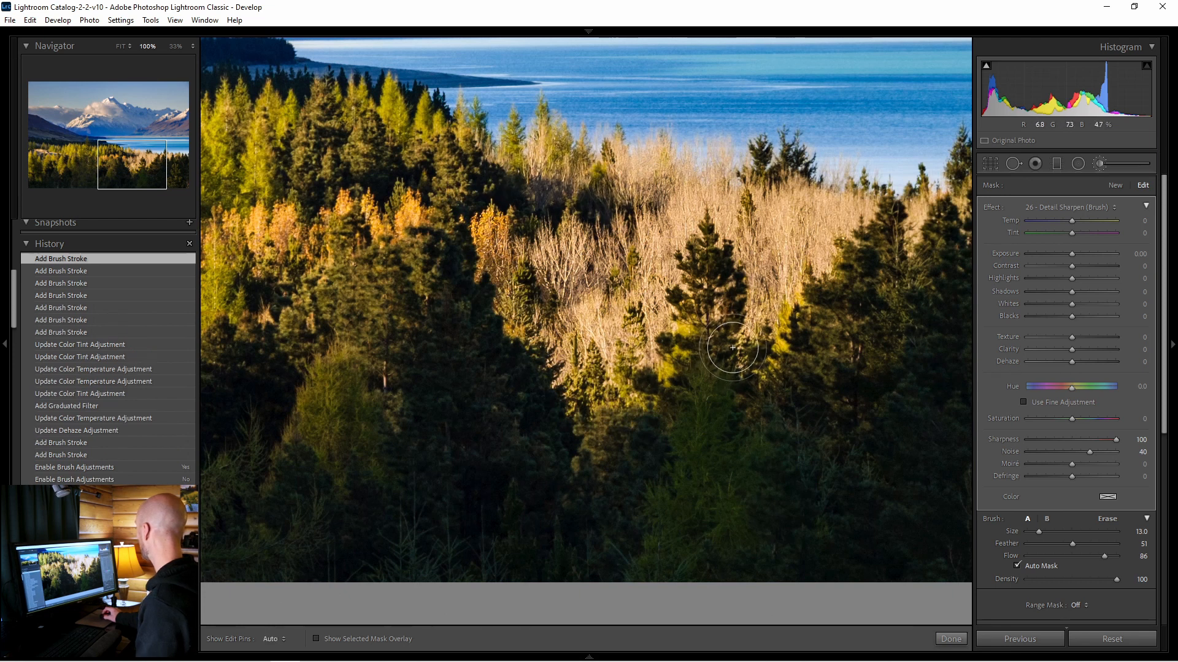
drag(696, 278, 724, 328)
mouse_move(730, 343)
mouse_down()
mouse_move(586, 420)
mouse_move(712, 407)
mouse_up()
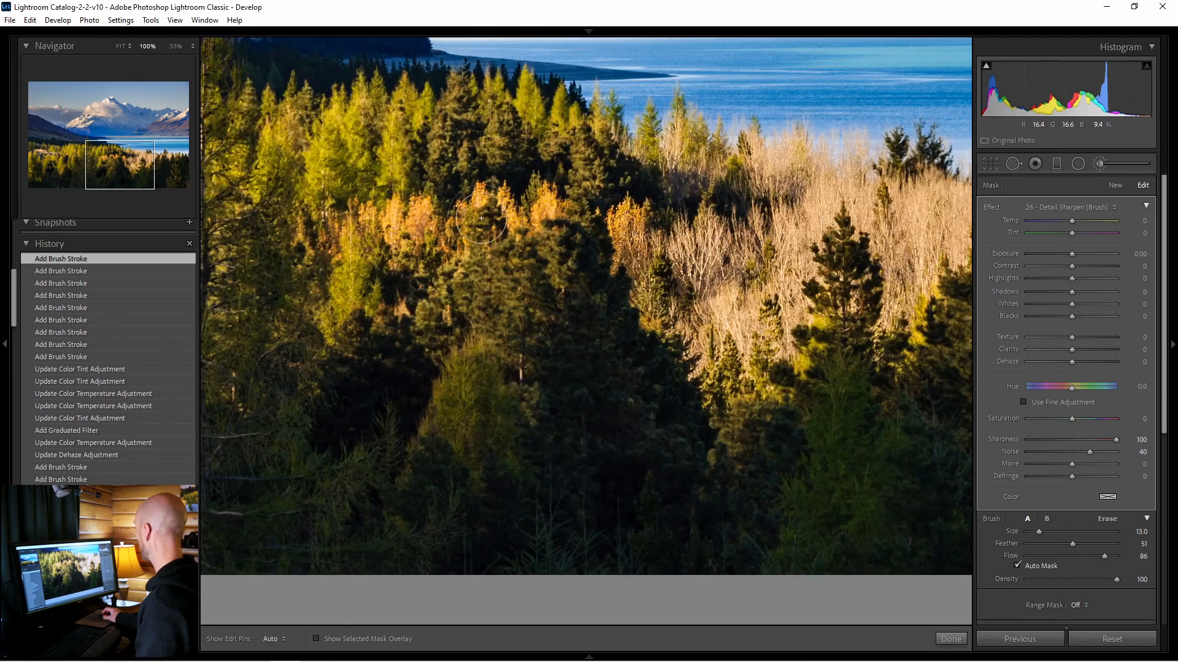
Step: Continue the detail sharpening strokes over the orange trees, the sunlit yellow conifers and the distant trees behind the grassy mound
drag(530, 210, 552, 205)
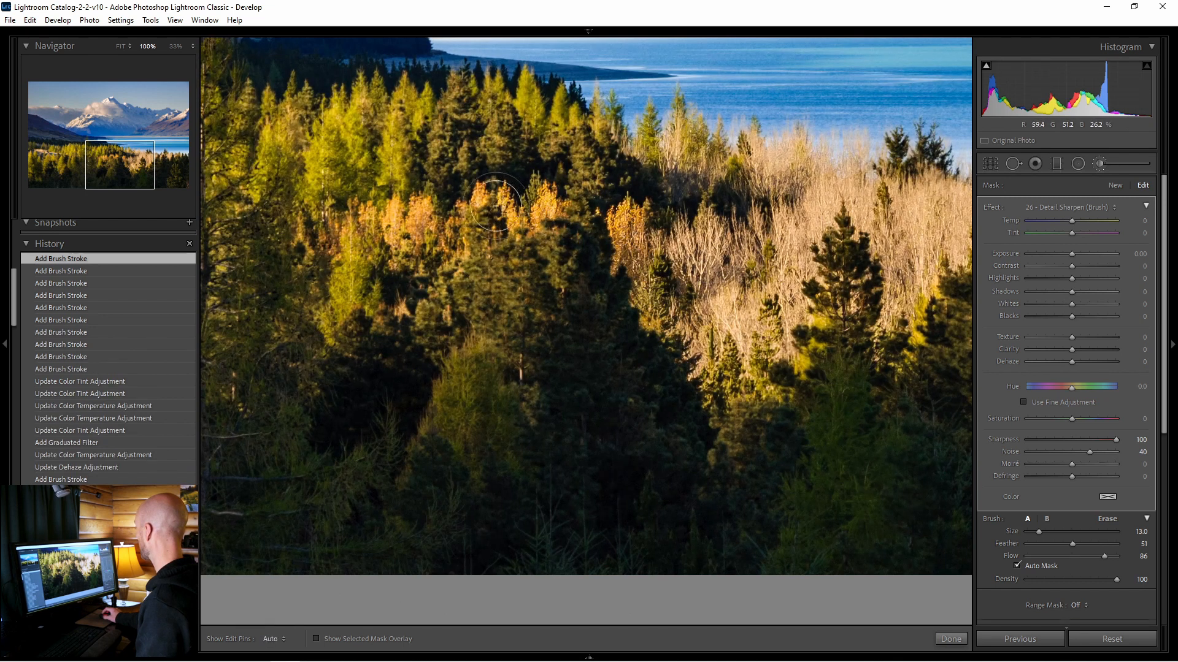
mouse_move(380, 214)
mouse_down()
mouse_move(331, 326)
mouse_move(304, 249)
mouse_move(338, 115)
mouse_up()
mouse_move(387, 161)
mouse_down()
mouse_move(551, 123)
mouse_move(573, 162)
mouse_up()
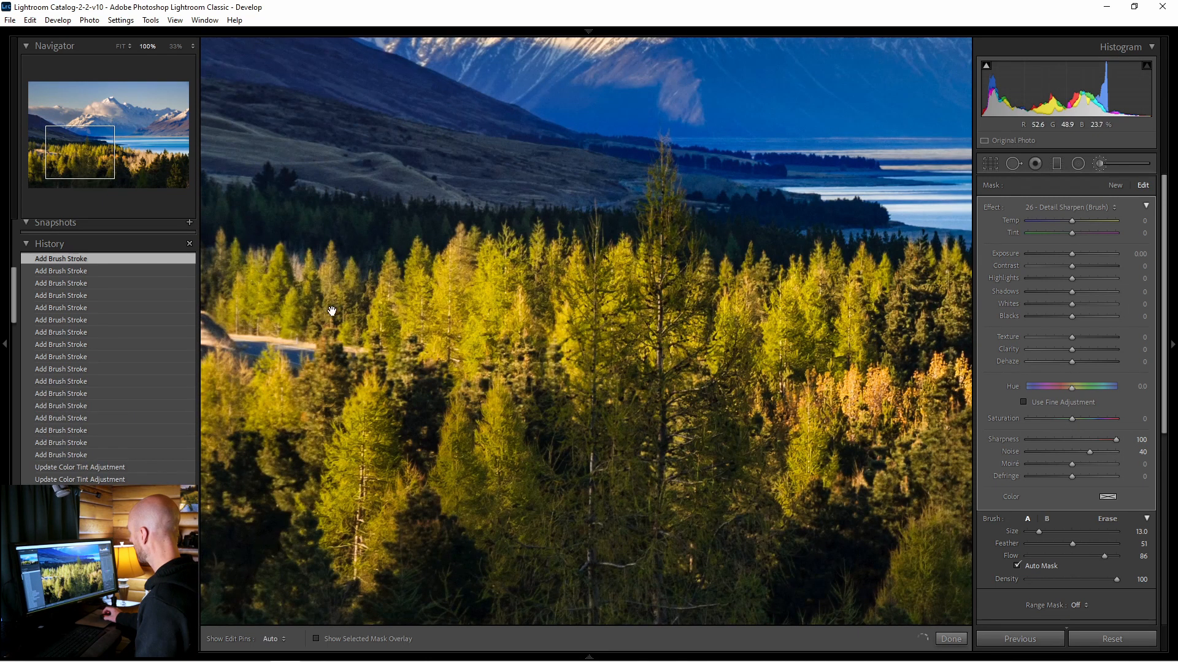
drag(330, 313, 650, 297)
mouse_move(318, 340)
mouse_down()
mouse_move(329, 464)
mouse_move(332, 352)
mouse_move(337, 569)
mouse_move(371, 379)
mouse_move(413, 340)
mouse_move(457, 503)
mouse_move(488, 530)
mouse_move(516, 457)
mouse_move(558, 405)
mouse_move(632, 430)
mouse_move(683, 409)
mouse_move(677, 574)
mouse_move(593, 595)
mouse_move(460, 592)
mouse_move(398, 536)
mouse_move(842, 454)
mouse_up()
mouse_move(842, 453)
mouse_down()
mouse_move(834, 430)
mouse_move(892, 521)
mouse_up()
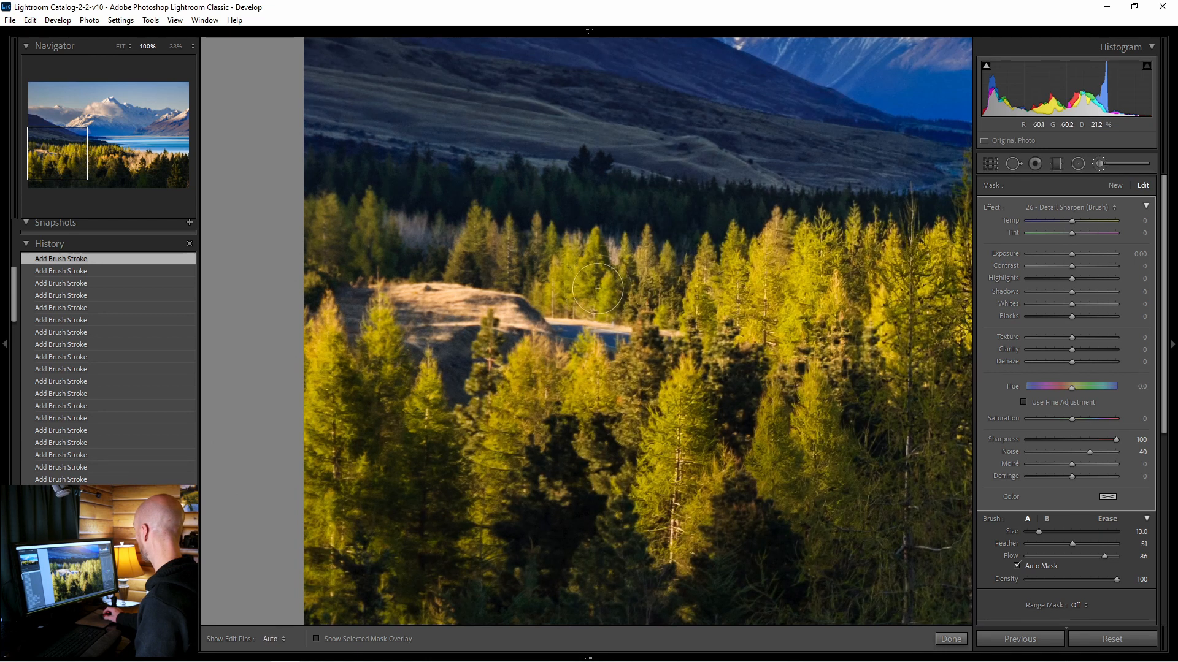
drag(560, 271, 343, 228)
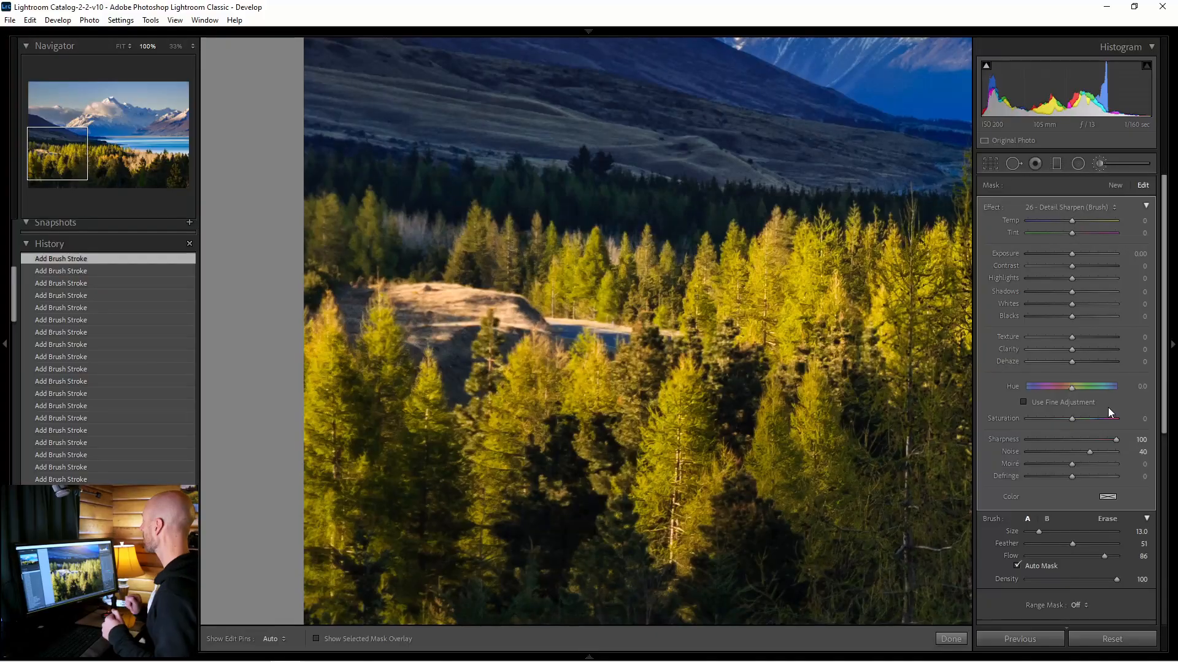
Step: Paint the detail sharpening over the tall sunlit conifers along the photo's lower left edge
click(79, 172)
drag(79, 172, 73, 169)
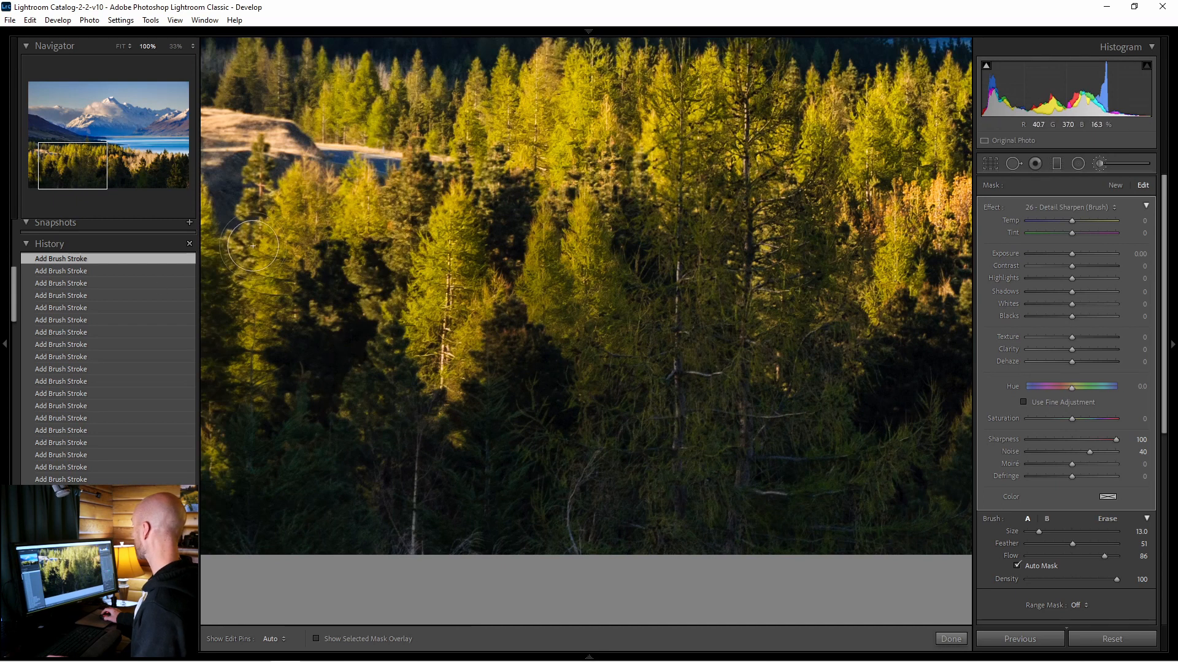
drag(321, 321, 573, 321)
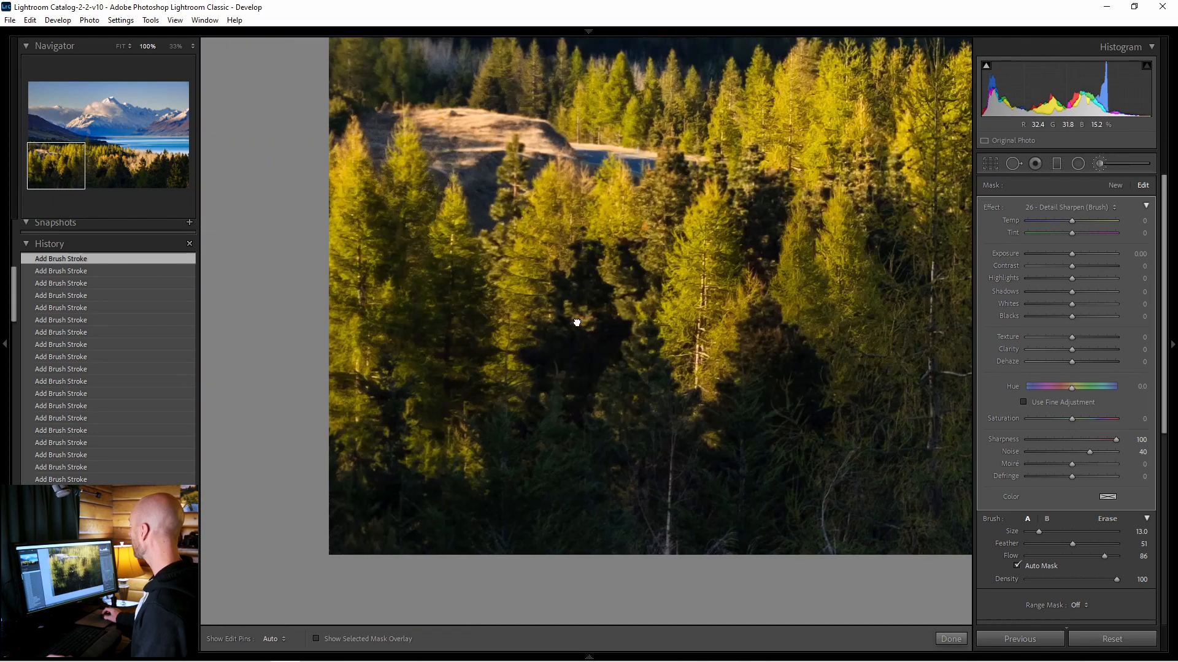
key(h)
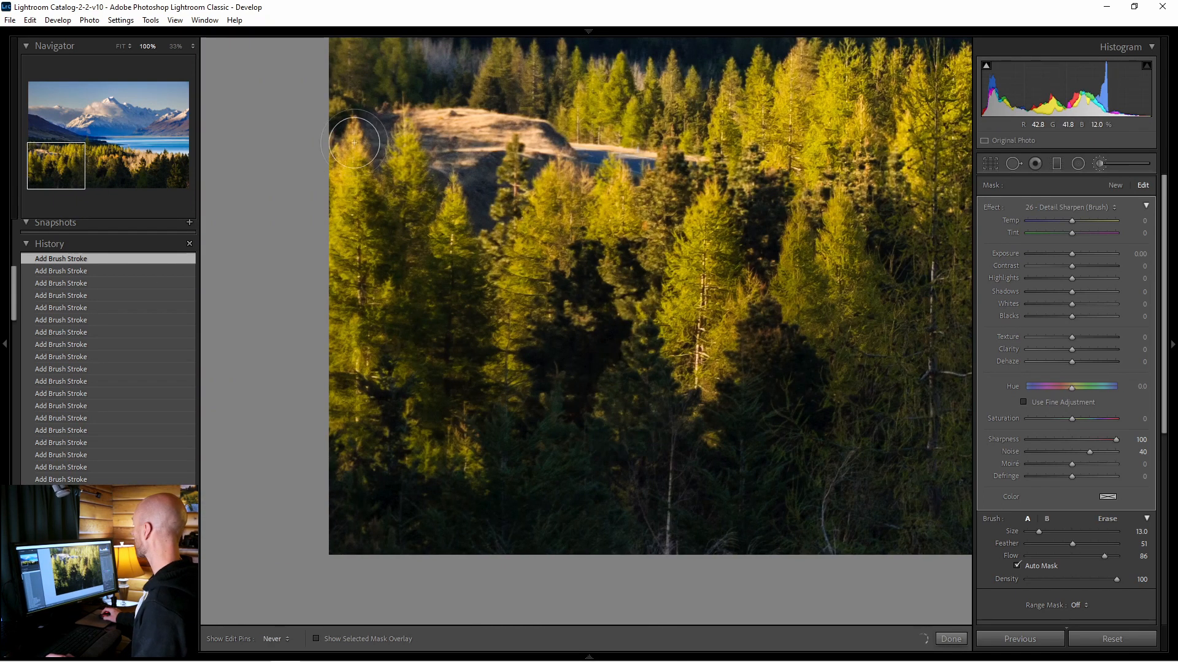
drag(404, 287, 417, 457)
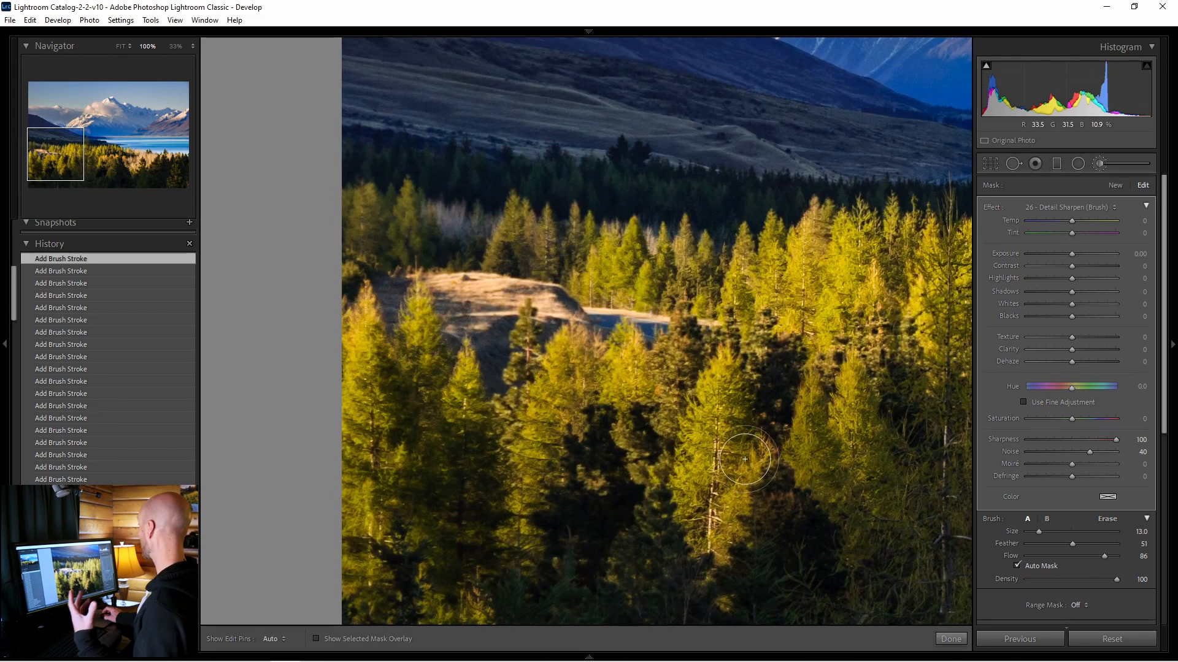
Step: Switch the brush to the 25 - Detail Enhance (Brush) preset and paint over the distant trees and conifers around the grassy mound
key(alt)
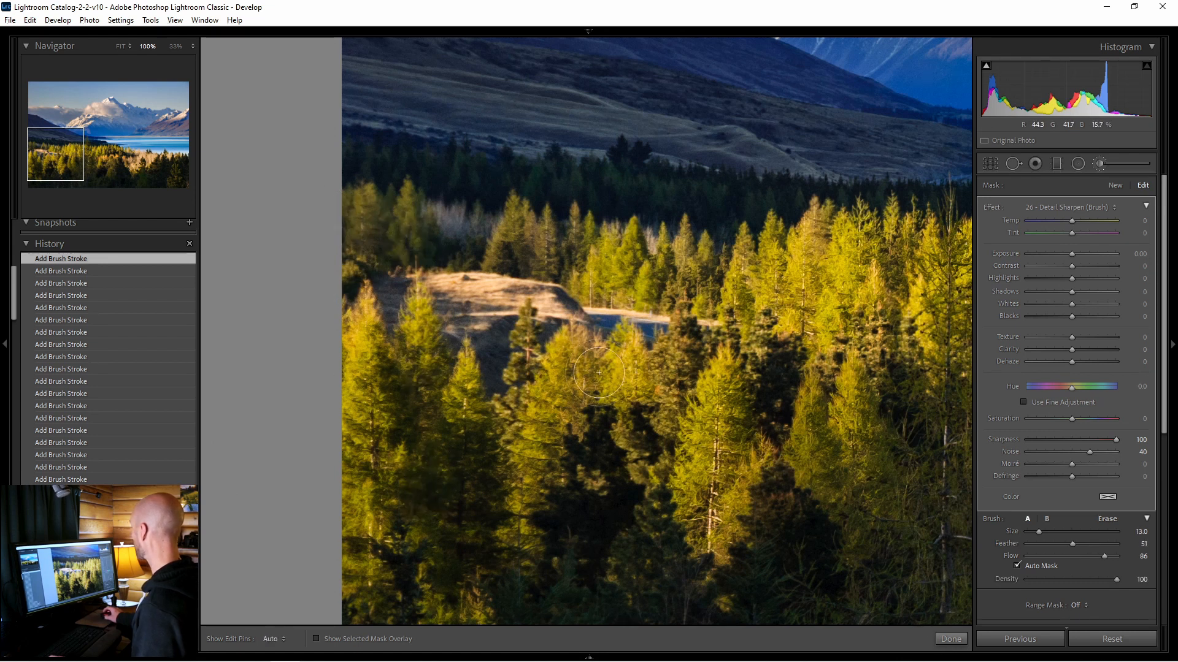
click(1070, 206)
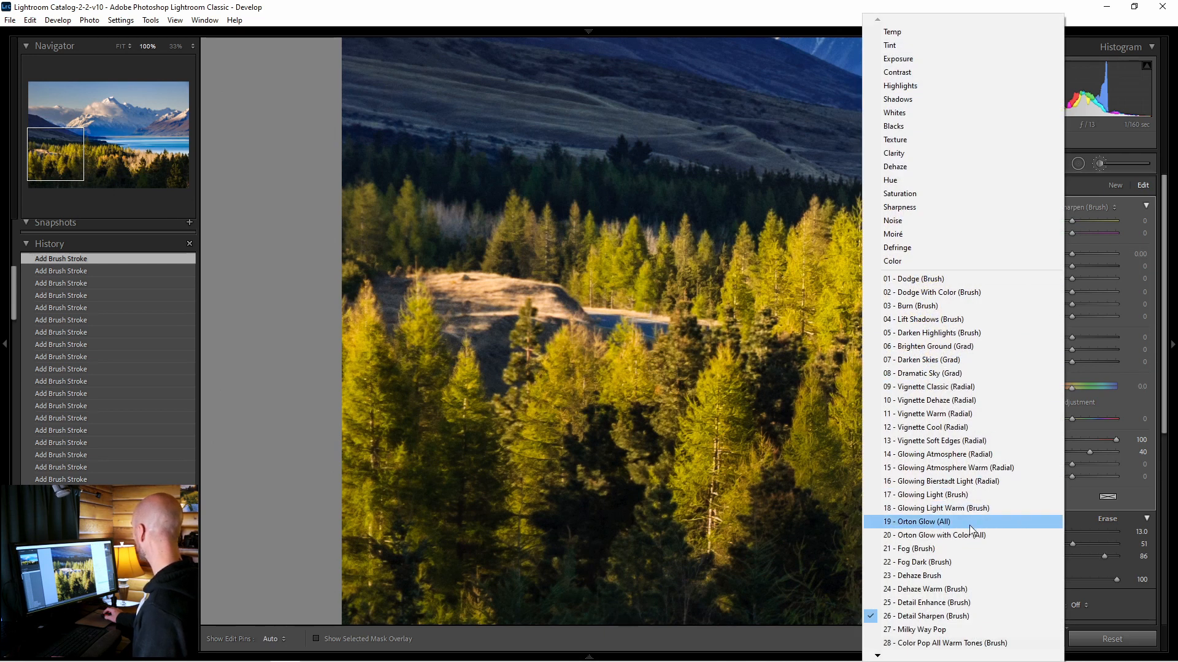
click(964, 603)
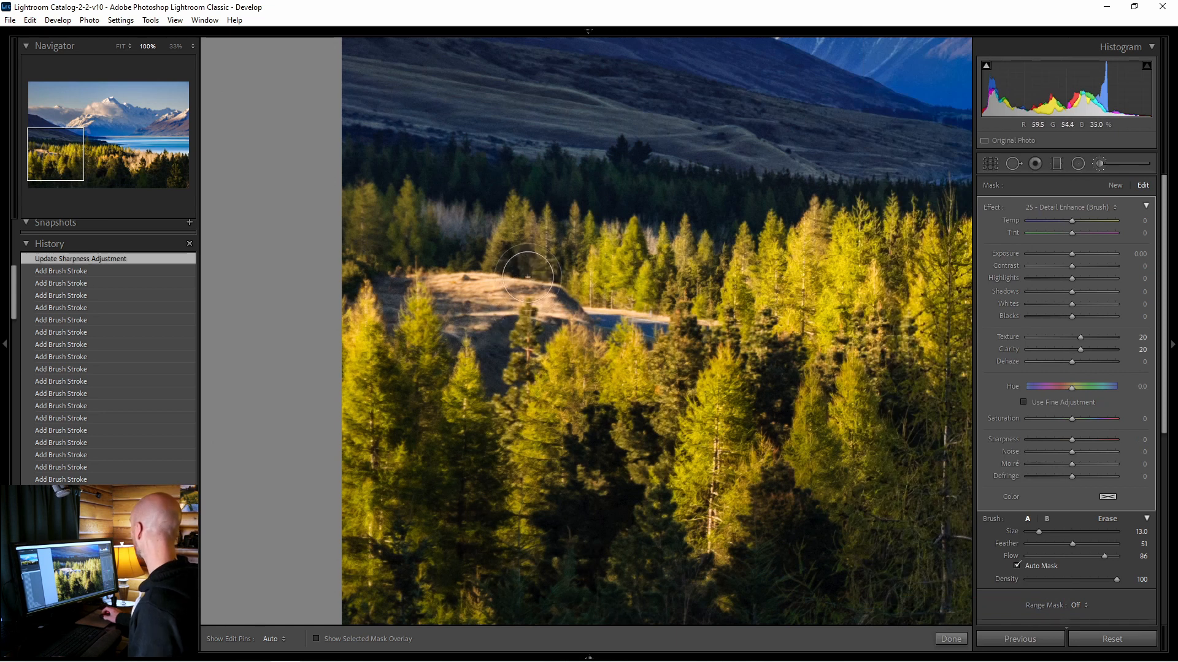
drag(370, 235, 381, 227)
mouse_move(495, 242)
mouse_down()
mouse_move(529, 227)
mouse_move(538, 240)
mouse_up()
mouse_move(416, 205)
mouse_down()
mouse_move(419, 217)
mouse_move(457, 176)
mouse_move(636, 192)
mouse_move(632, 227)
mouse_up()
drag(371, 212, 360, 241)
drag(374, 487, 454, 353)
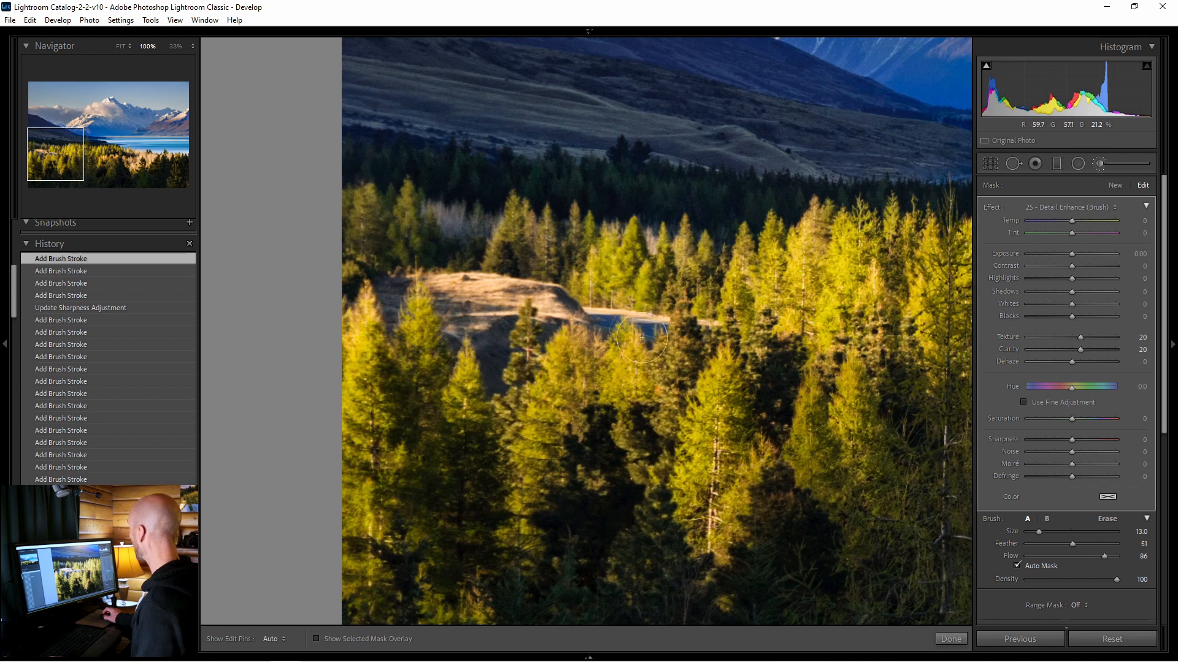
mouse_move(719, 205)
mouse_down()
mouse_move(759, 199)
mouse_move(760, 236)
mouse_up()
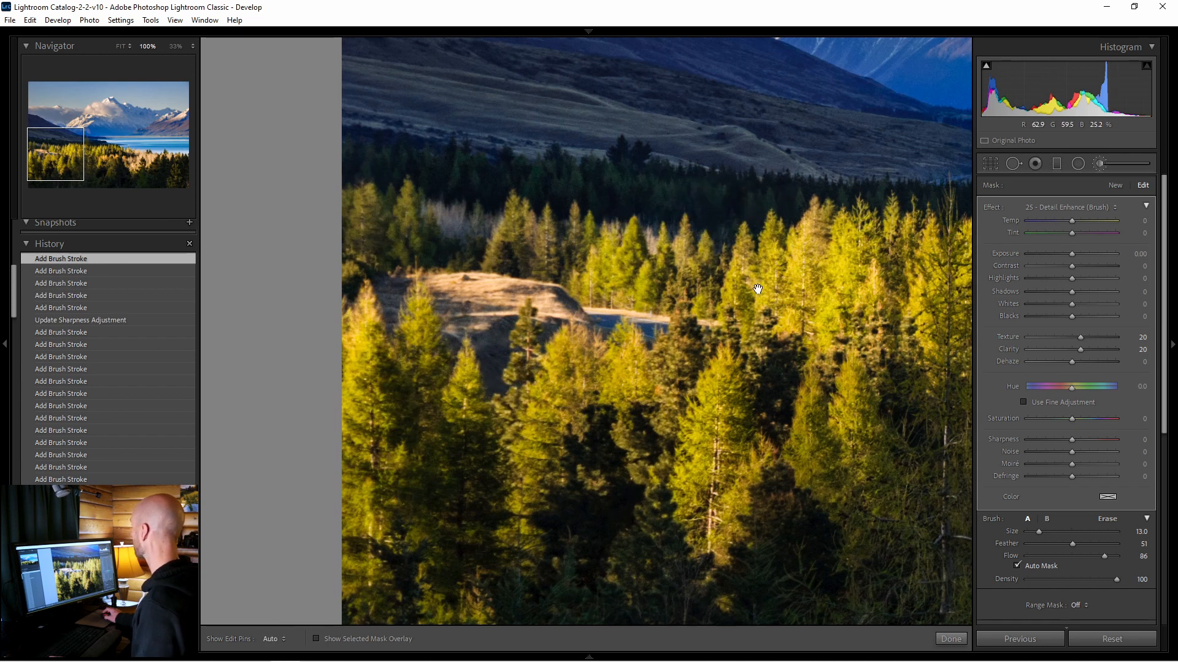
Step: Continue the detail enhancement over the sunlit conifers and the dark tree line below the grassy slopes
drag(754, 287, 745, 182)
drag(539, 468, 303, 481)
drag(346, 218, 373, 111)
drag(660, 351, 424, 451)
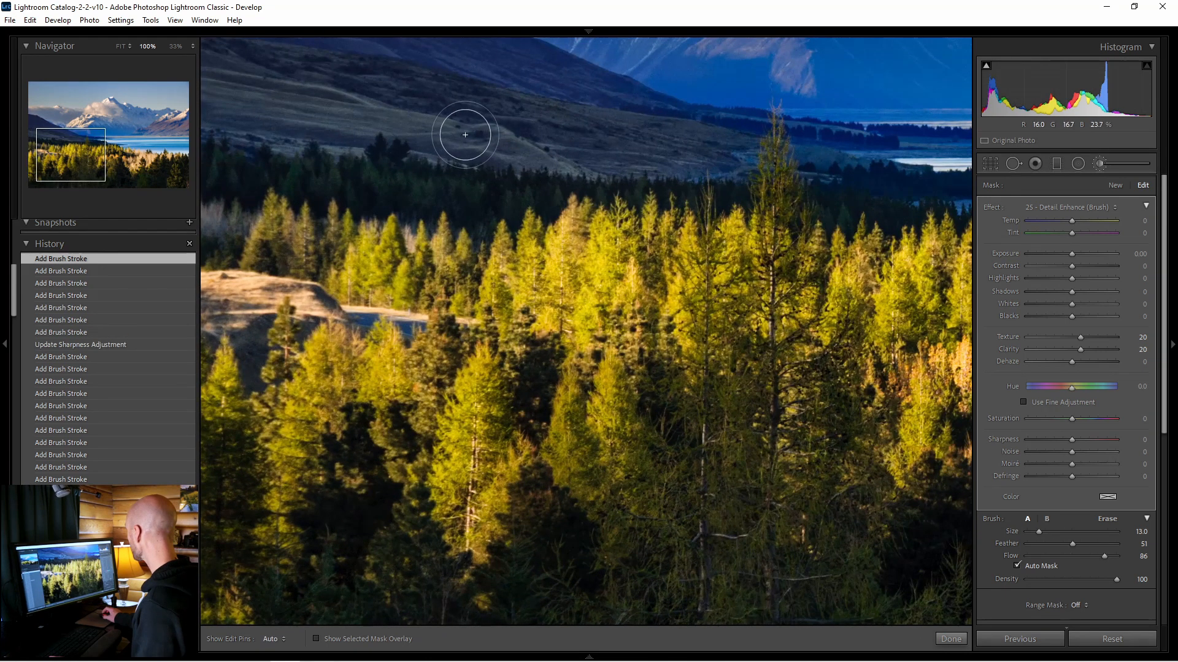
drag(492, 219, 609, 255)
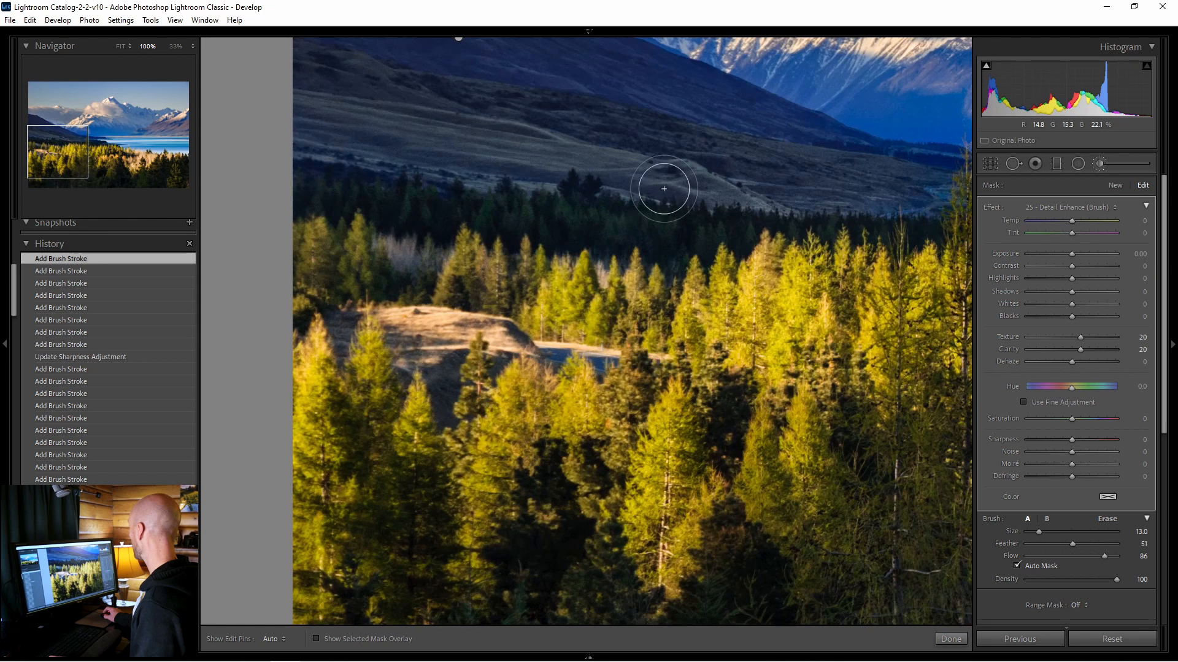
key(h)
Step: Paint the detail enhancement over the dark hillside and its lower slopes, out to the trees at the lakeshore
drag(408, 211, 407, 325)
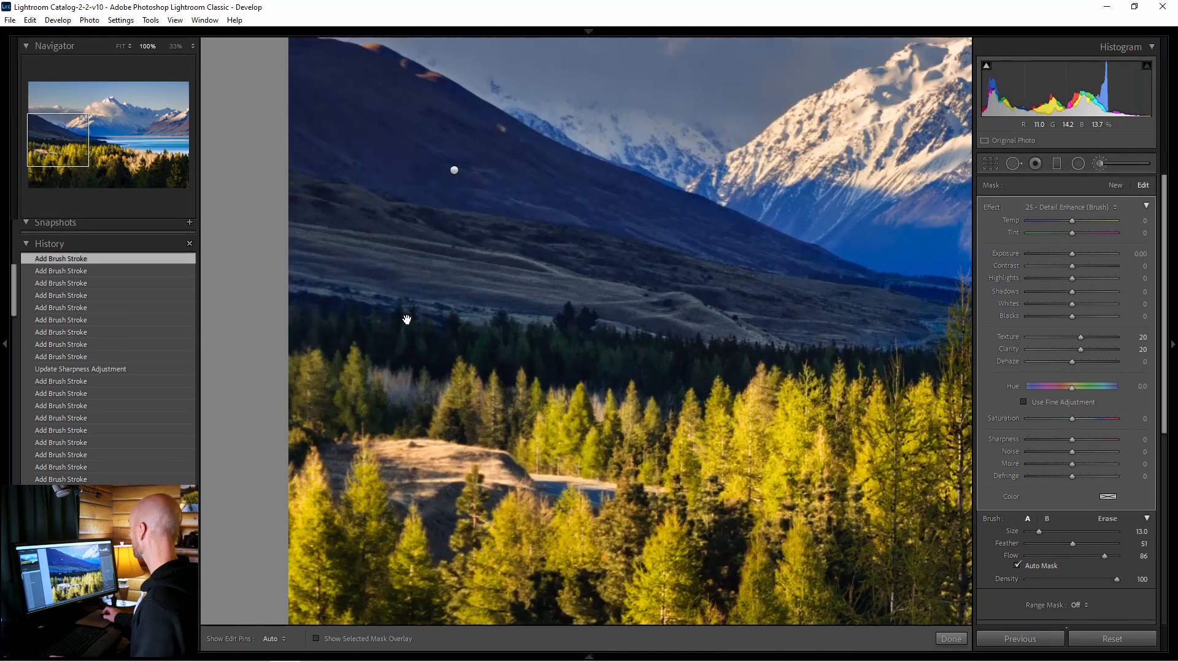
drag(760, 276, 778, 301)
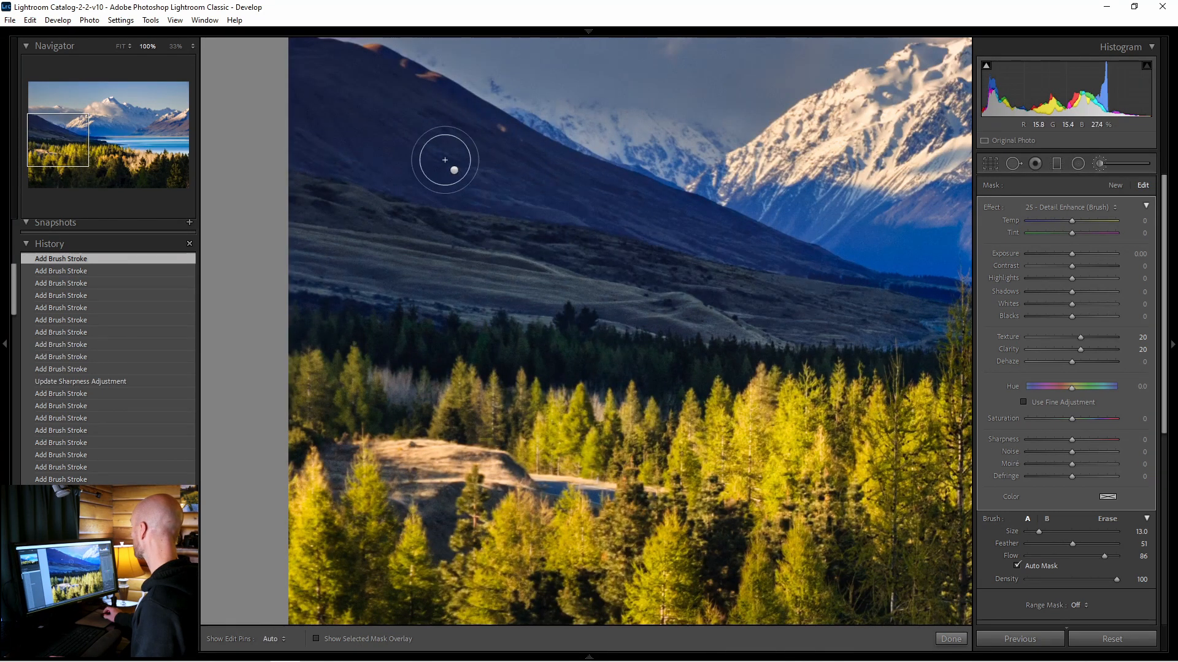
drag(422, 87, 376, 119)
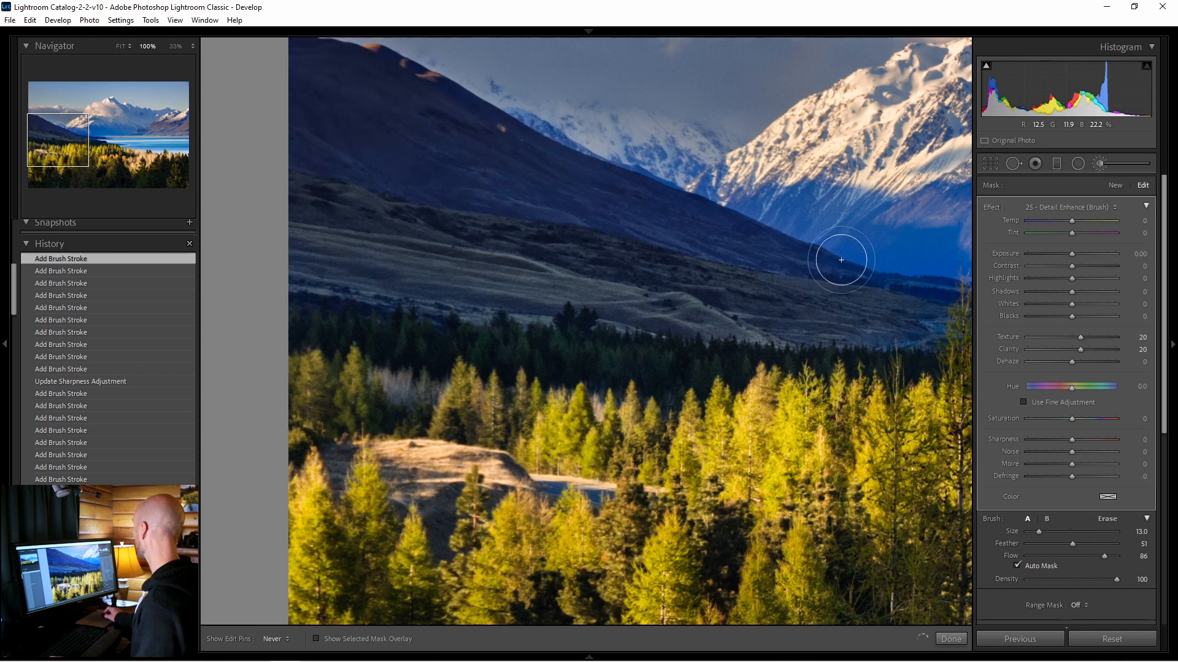
key(h)
drag(812, 356, 414, 349)
key(h)
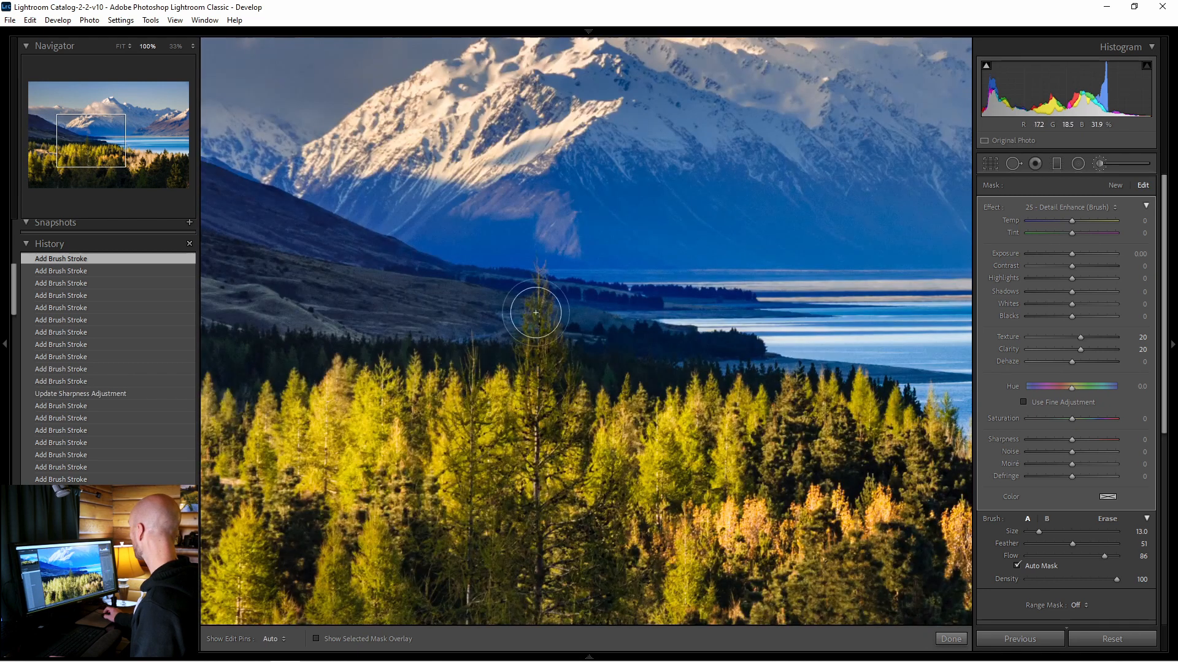
drag(650, 358, 682, 435)
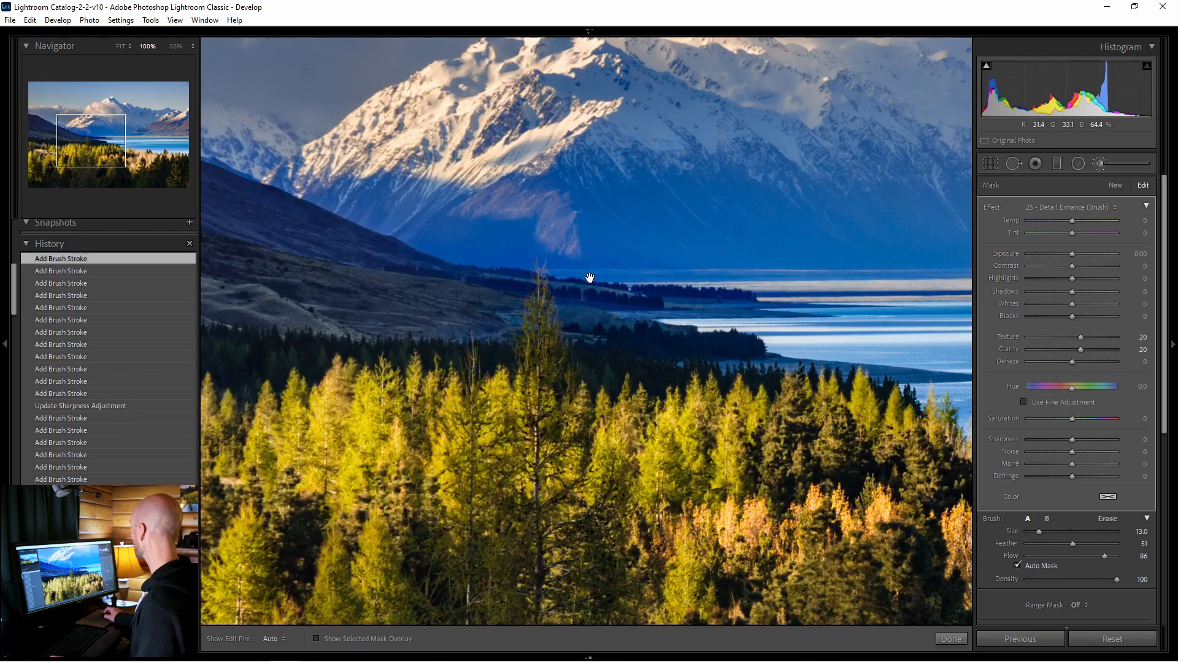
Step: Enhance the brown mountain ridge across the lake with brush size 14 and Auto Mask turned off
drag(589, 278, 438, 420)
drag(712, 356, 252, 243)
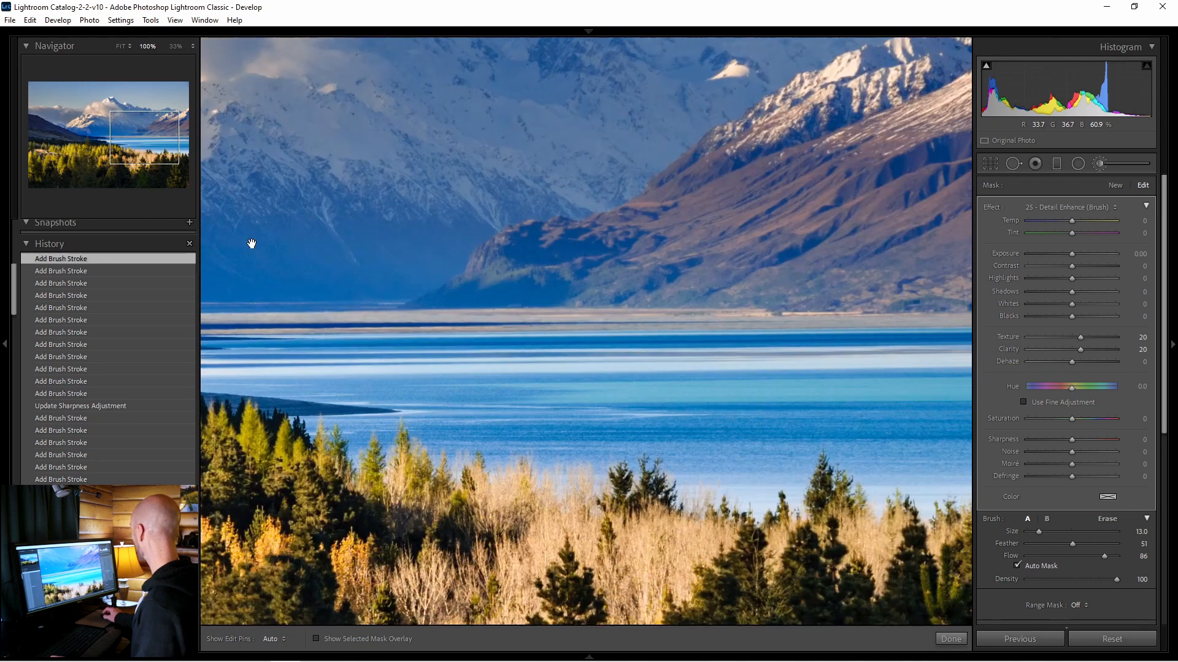
drag(664, 195, 533, 338)
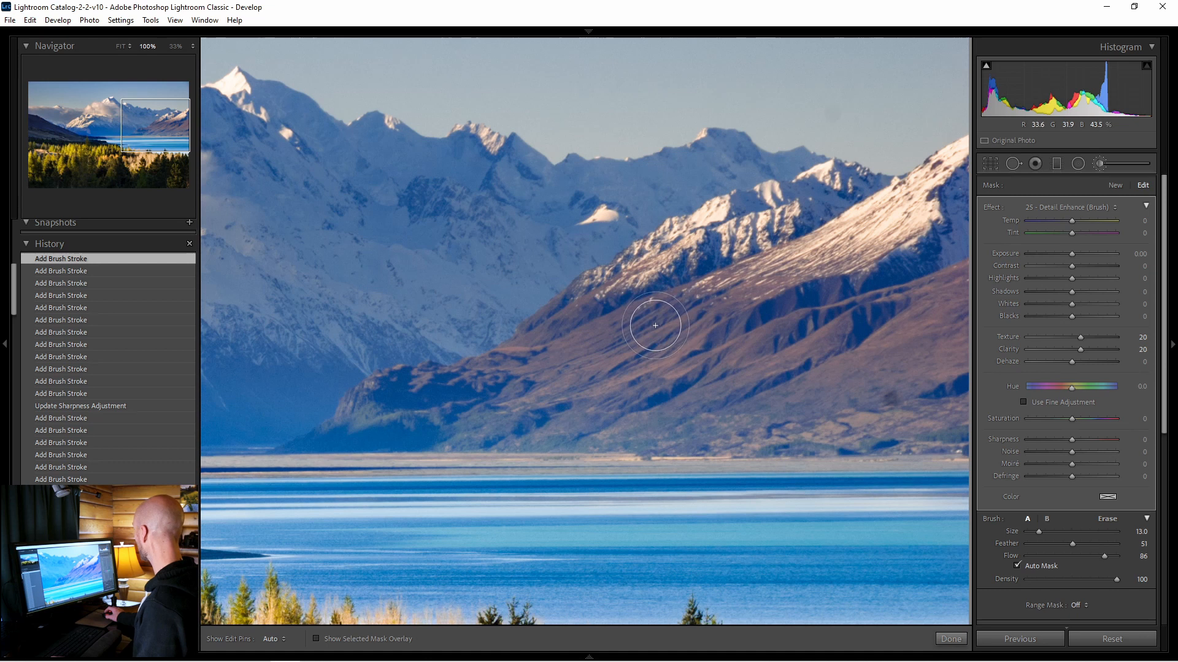
scroll(650, 323, up, 1)
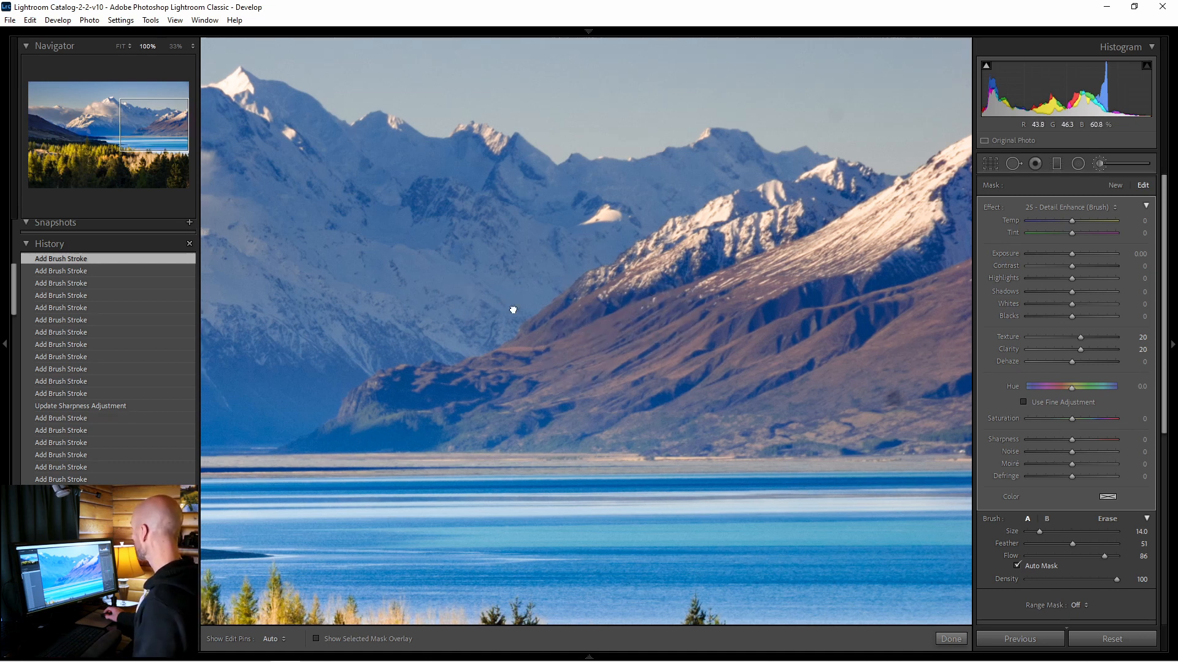
drag(496, 305, 677, 324)
drag(316, 300, 780, 304)
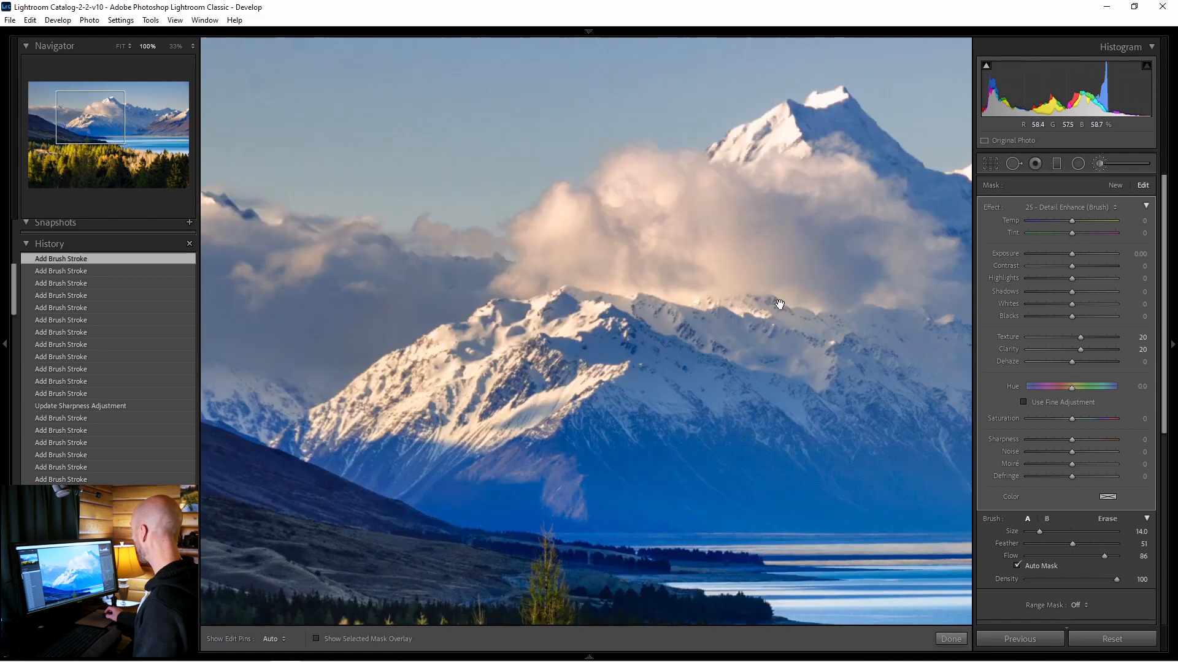
drag(800, 380, 245, 284)
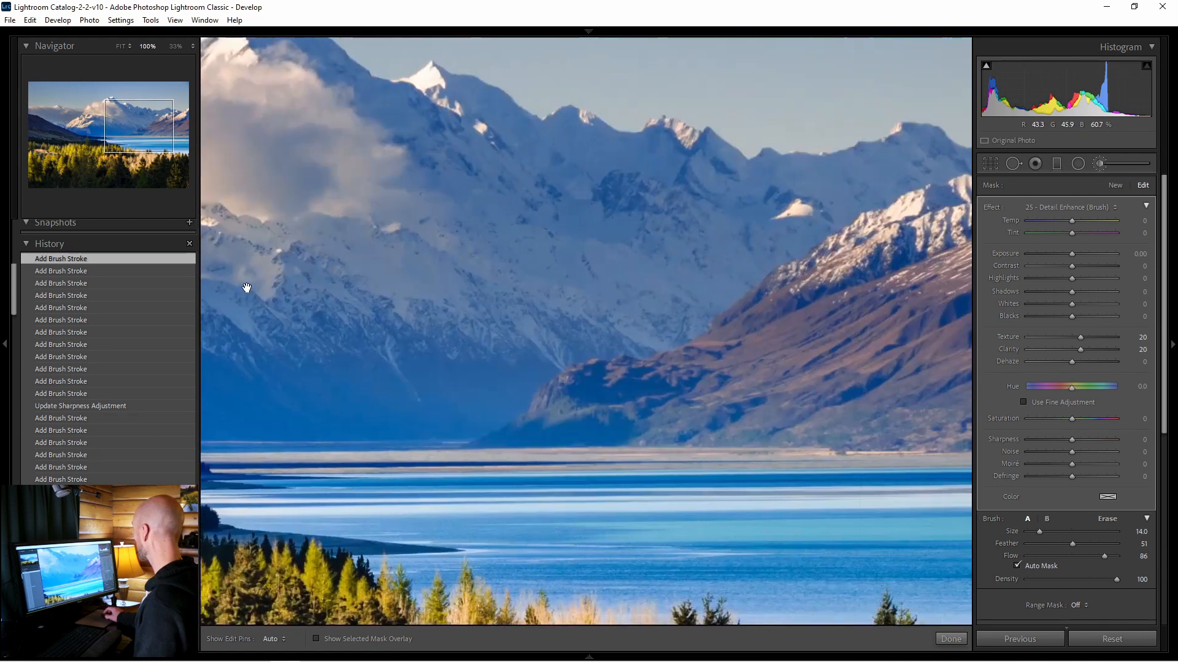
drag(823, 313, 313, 319)
key(h)
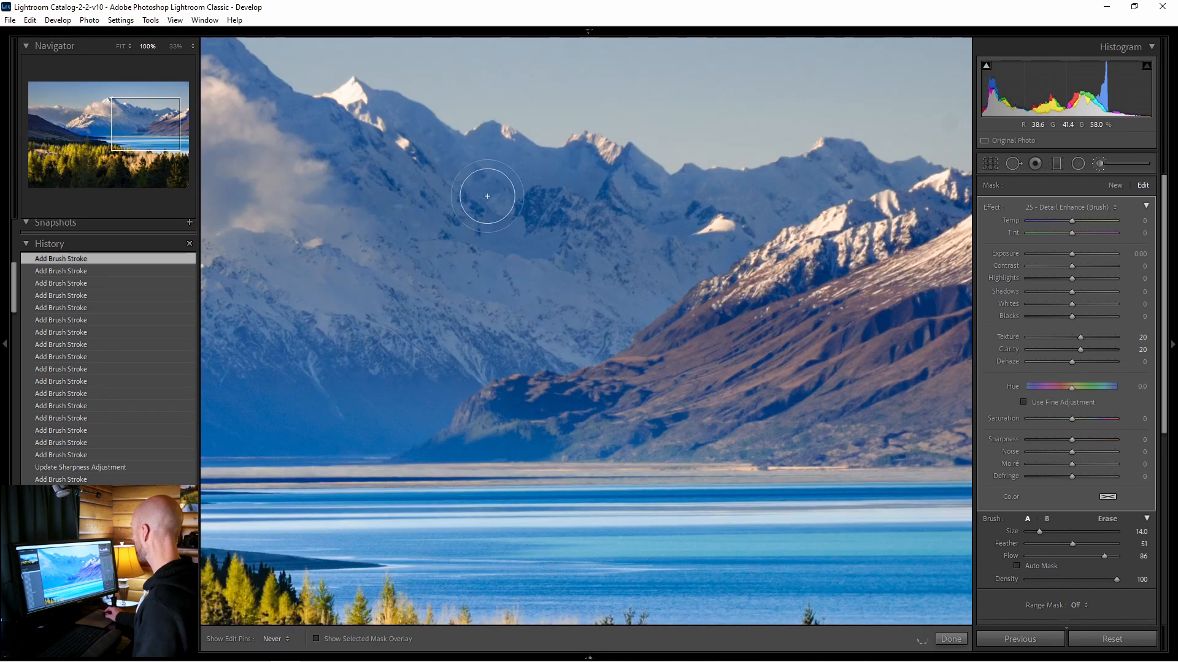
Step: Paint the detail enhancement over the central snowy mountains and the slopes beneath the cloud
mouse_move(229, 354)
mouse_down()
mouse_move(331, 392)
mouse_move(408, 334)
mouse_move(624, 332)
mouse_up()
key(space)
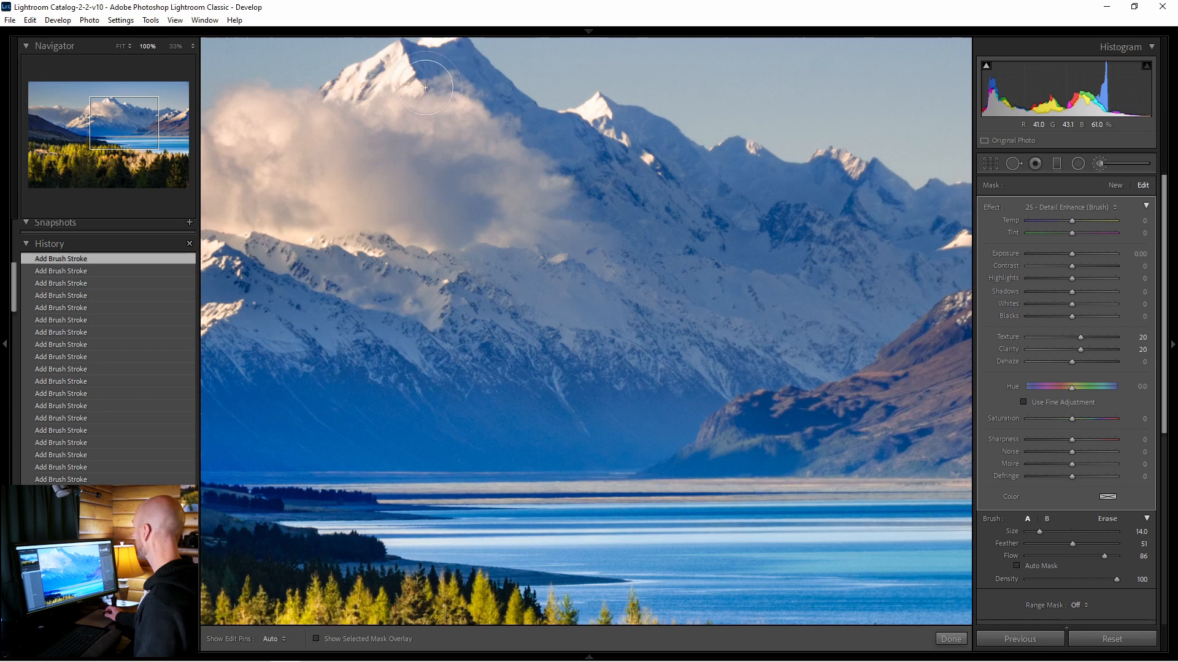
click(101, 123)
key(h)
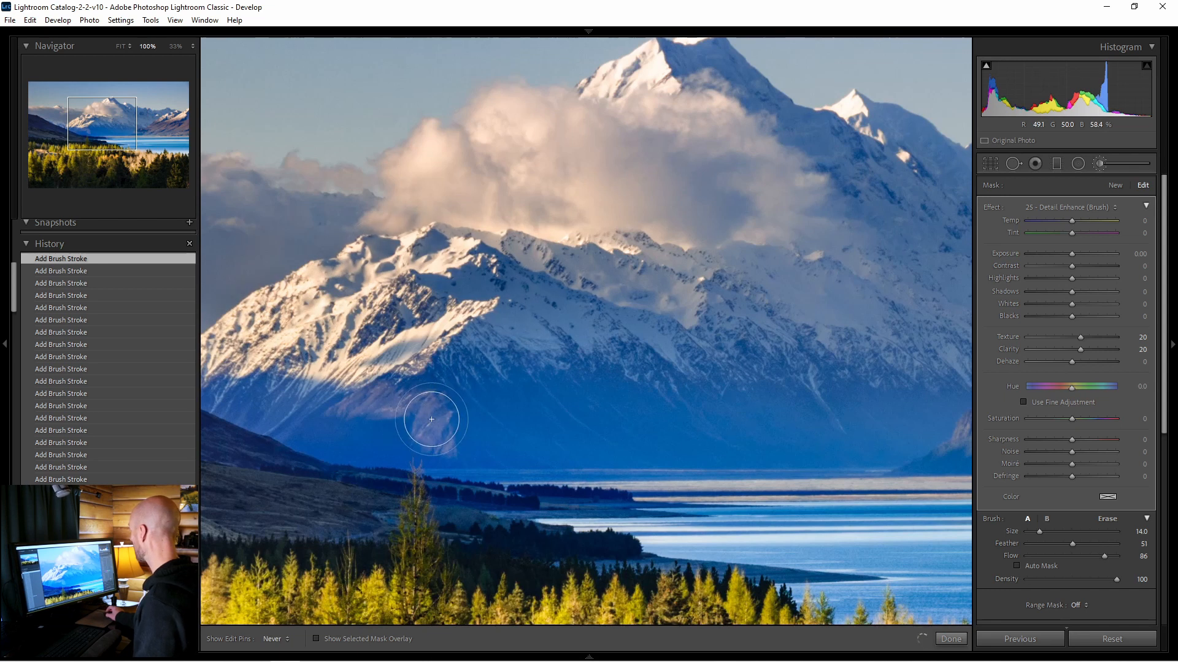
drag(808, 299, 503, 289)
key(h)
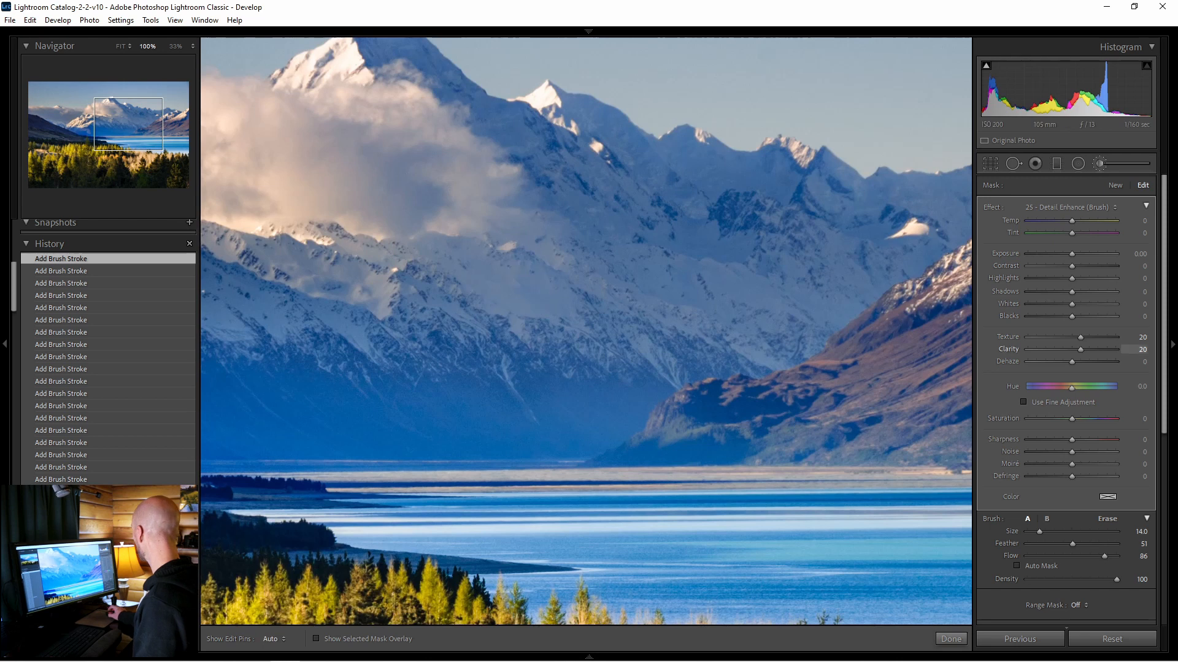
Step: Compare the central snowy mountains with and without the brush adjustments
scroll(1057, 557, down, 3)
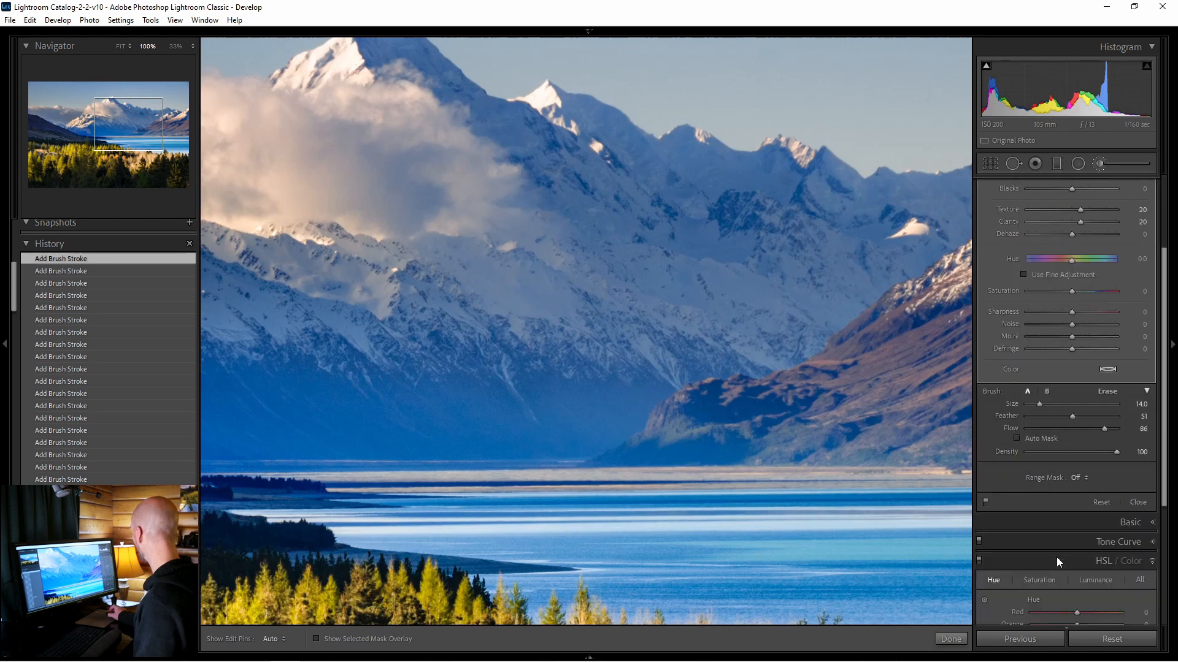
click(986, 502)
click(985, 501)
click(985, 501)
click(985, 501)
click(985, 502)
click(985, 502)
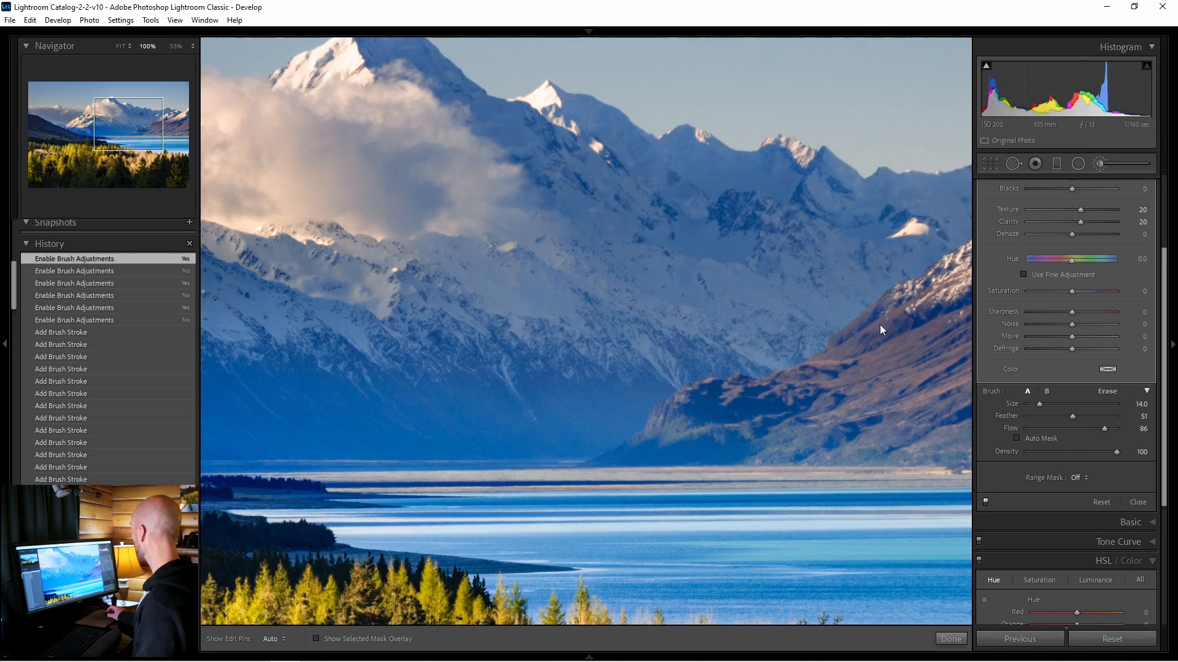
Step: Compare the brown mountain ridge across the lake with and without the brush adjustments
drag(845, 313, 486, 351)
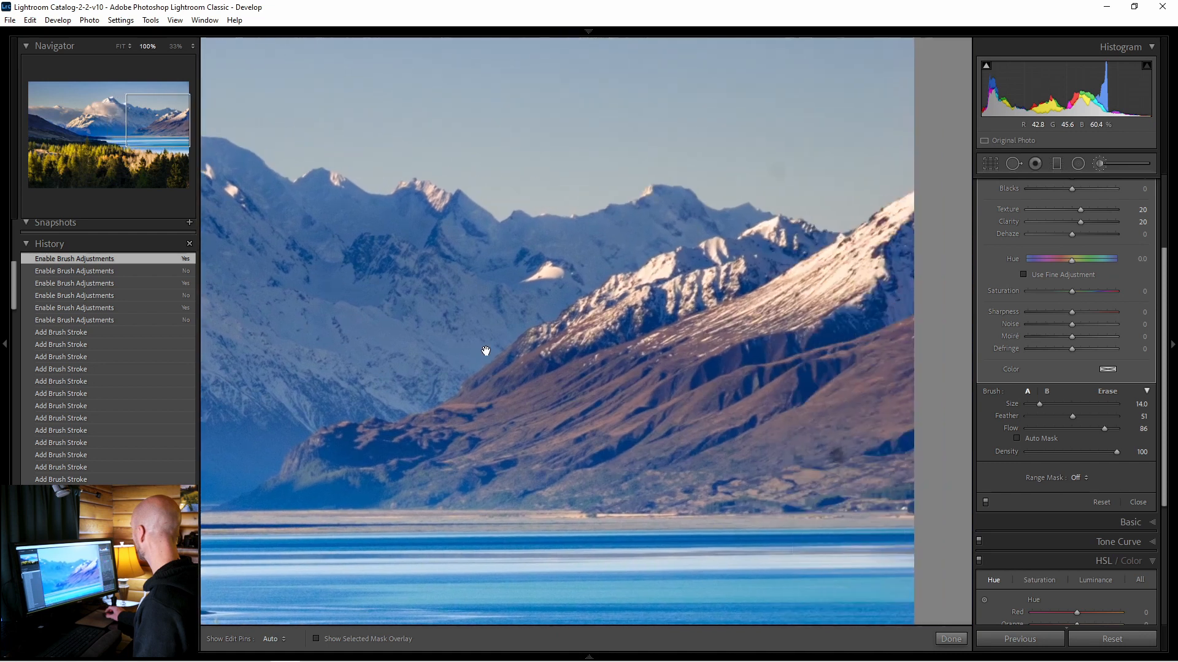
click(985, 502)
click(985, 502)
click(986, 502)
click(985, 502)
click(985, 502)
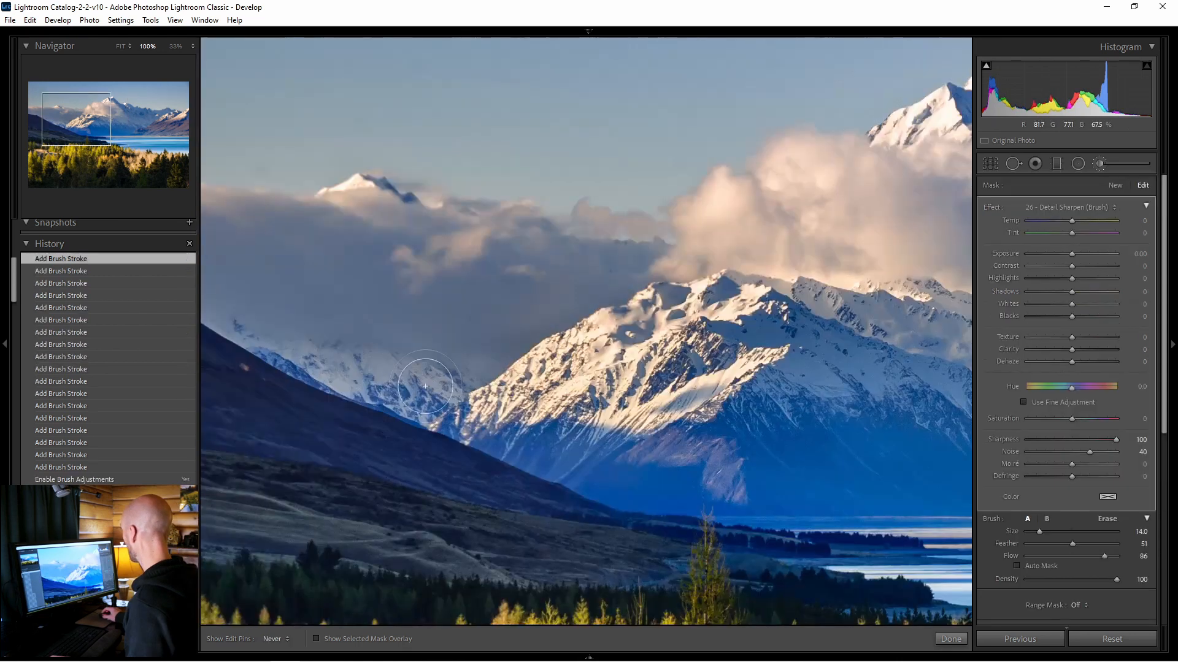
Step: Sharpen the snowy mountains with the 26 - Detail Sharpen (Brush) preset and view the whole photo
key(h)
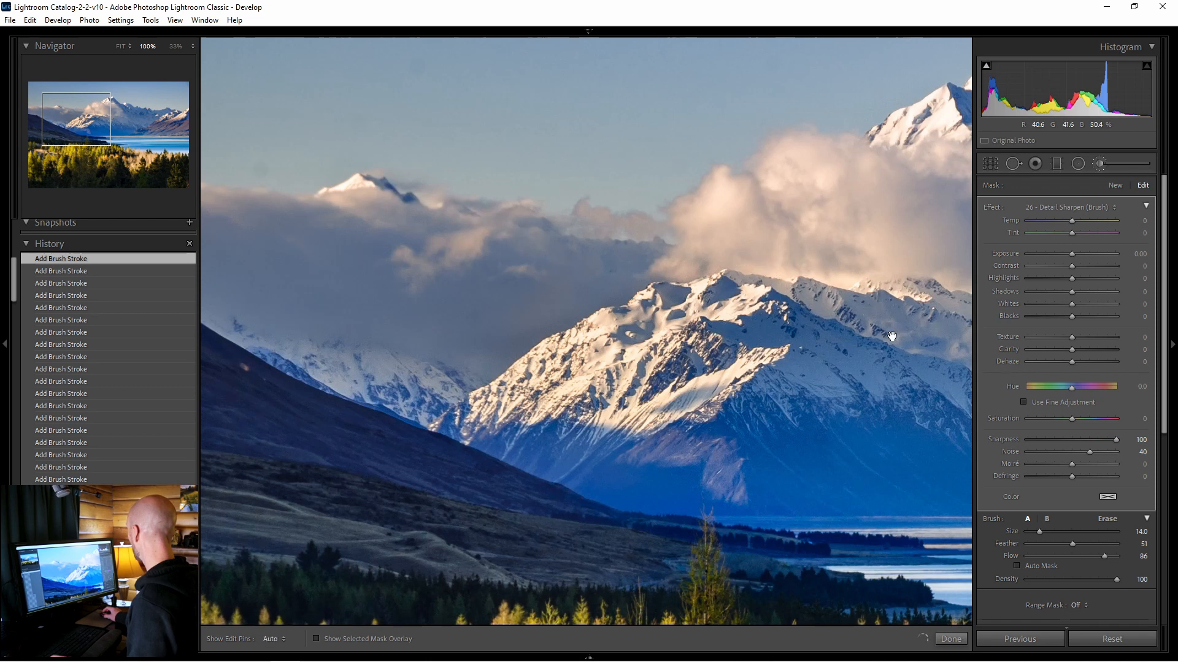
drag(891, 336, 702, 319)
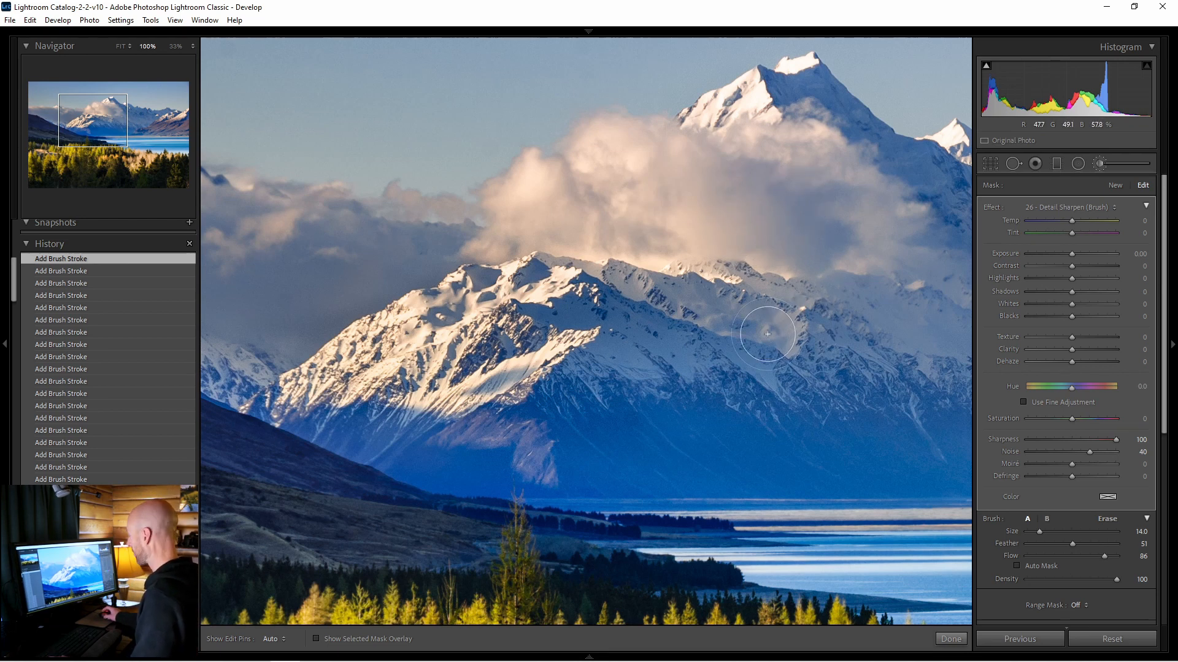
key(z)
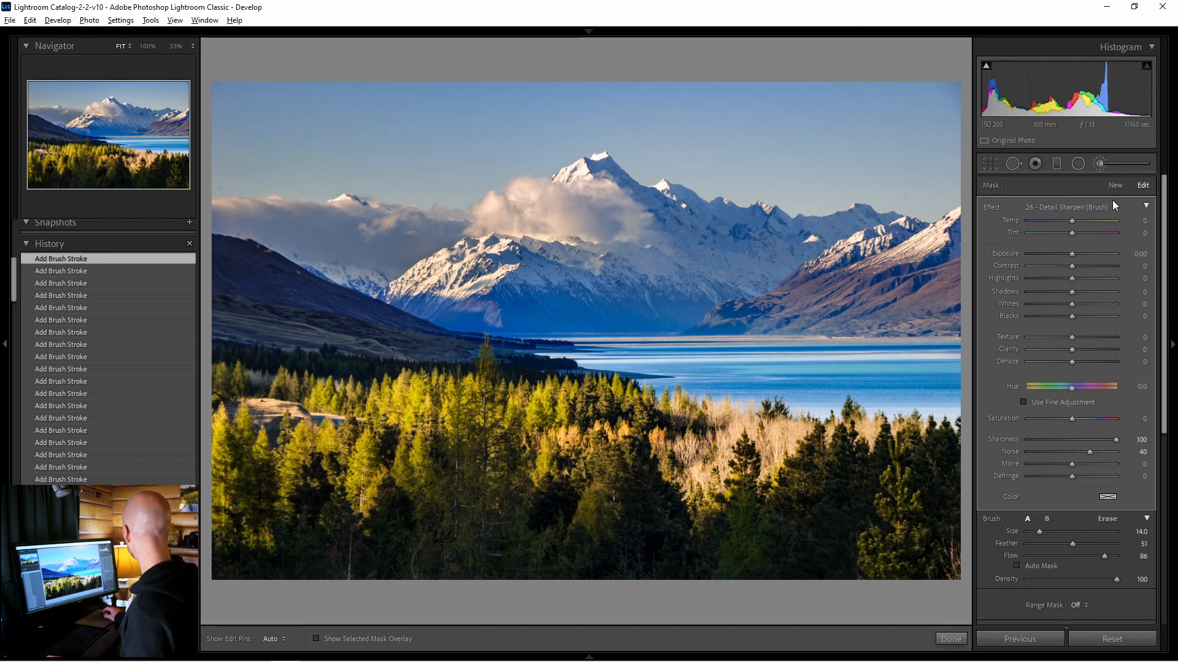
Step: Paint a new 04 - Lift Shadows (Brush) adjustment with Shadows 25 over the dark foreground trees along the photo's lower edge
click(1091, 209)
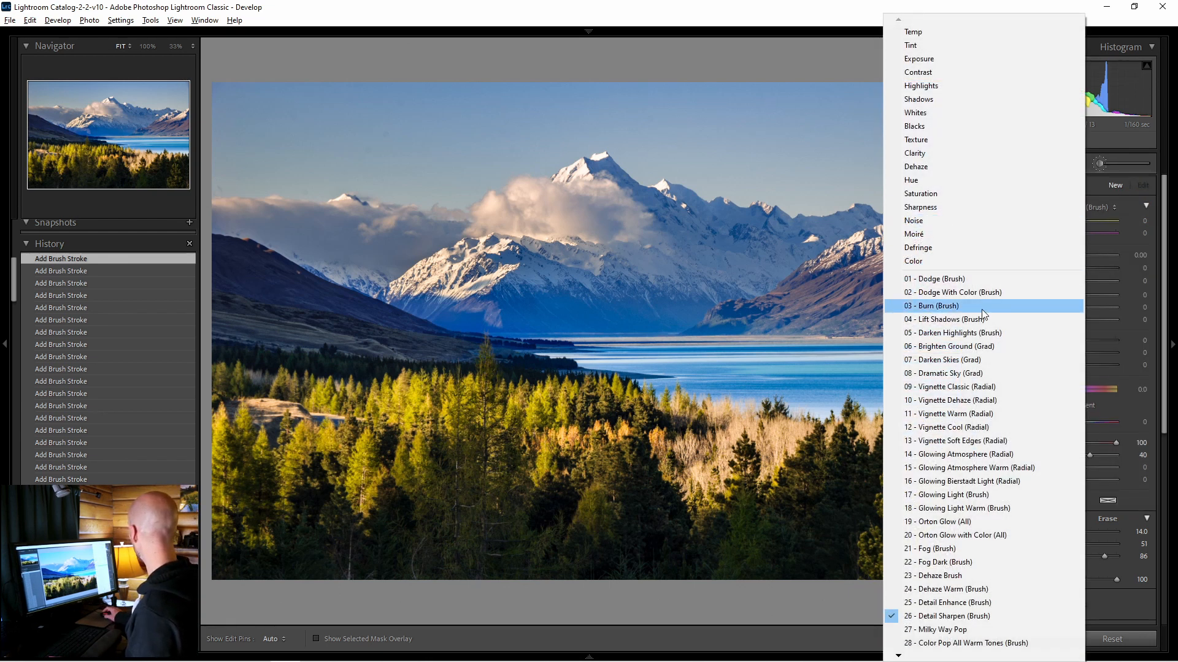
click(983, 321)
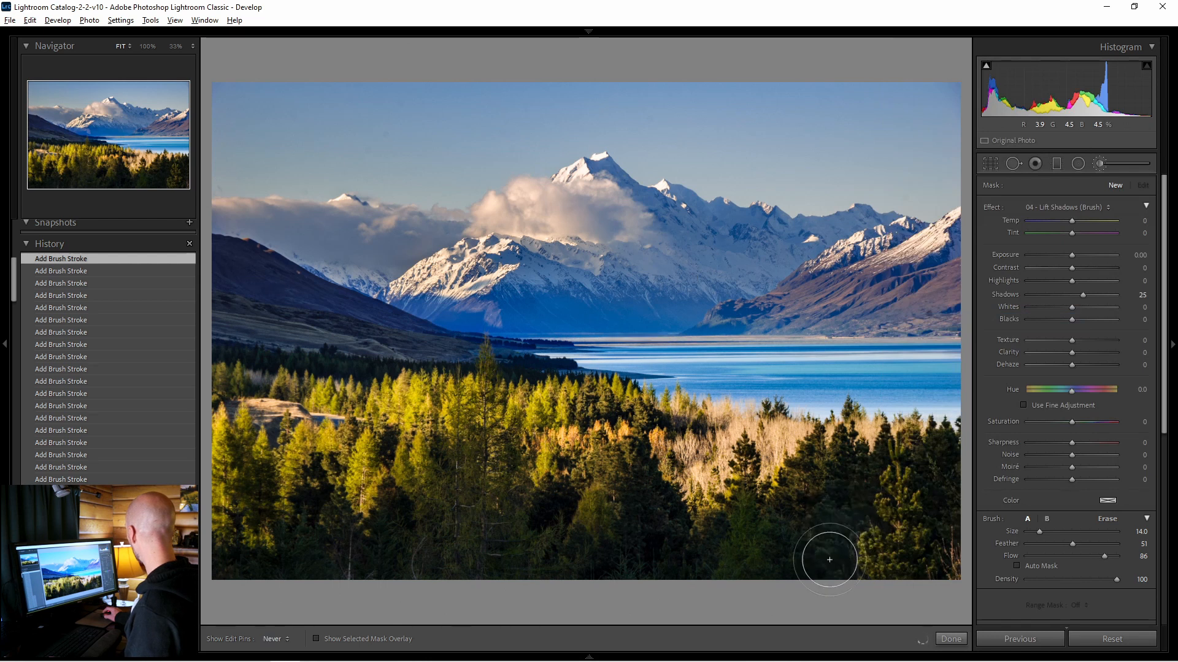
mouse_move(709, 560)
mouse_down()
mouse_move(647, 500)
mouse_move(691, 550)
mouse_up()
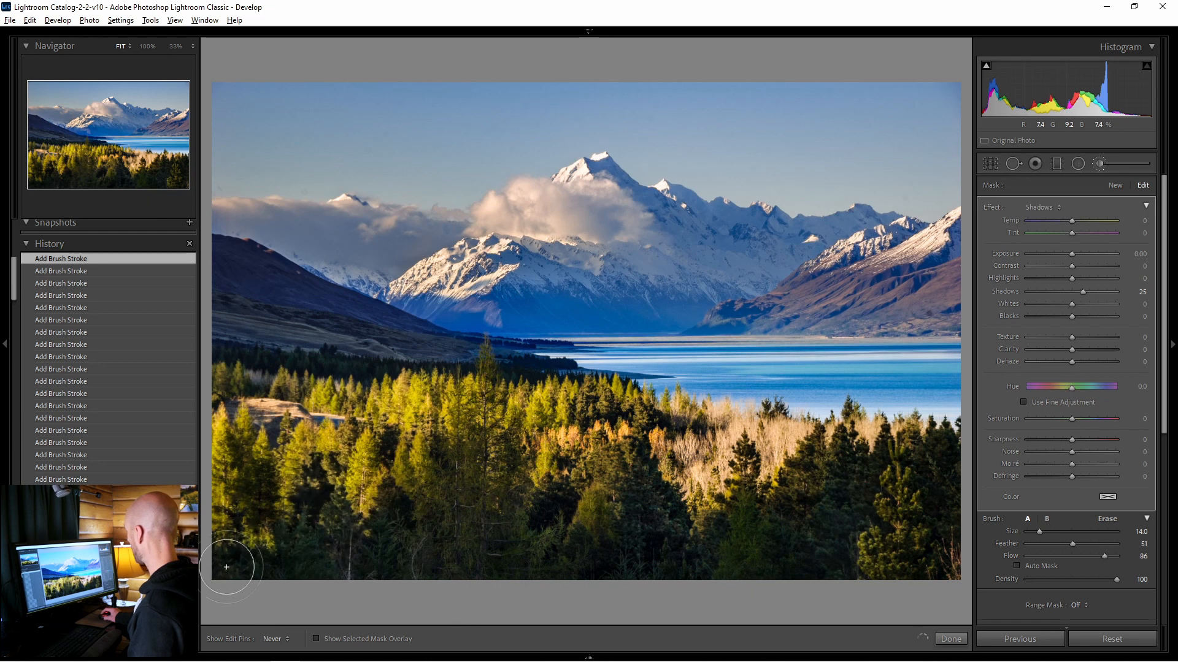
key(h)
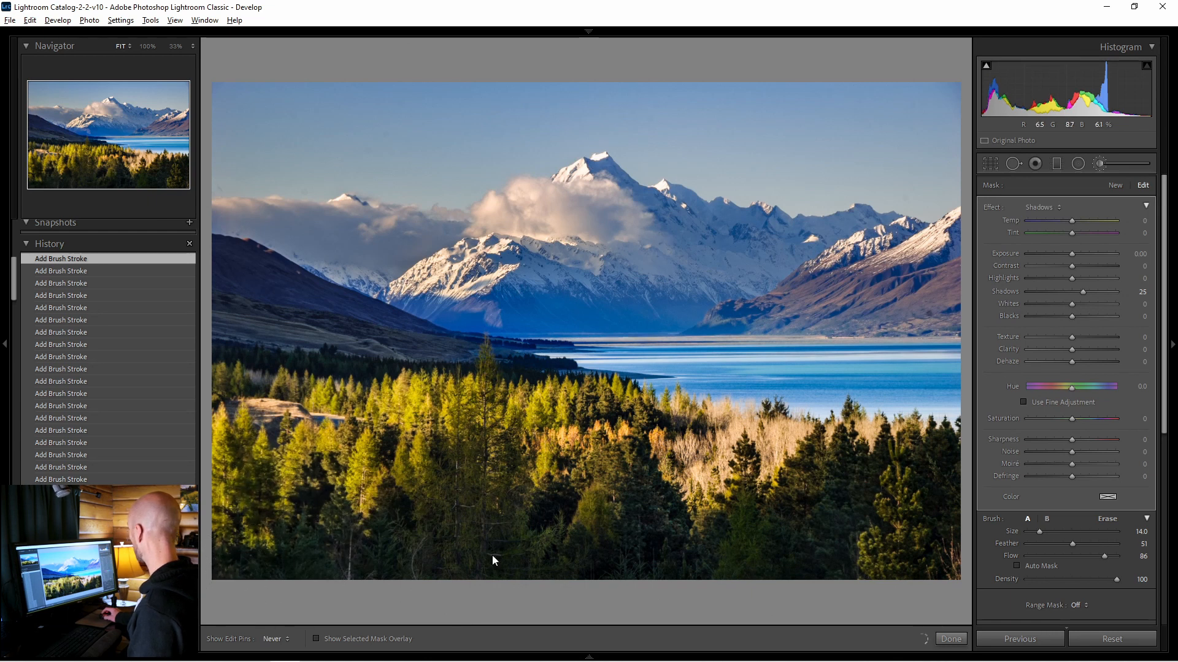
key(h)
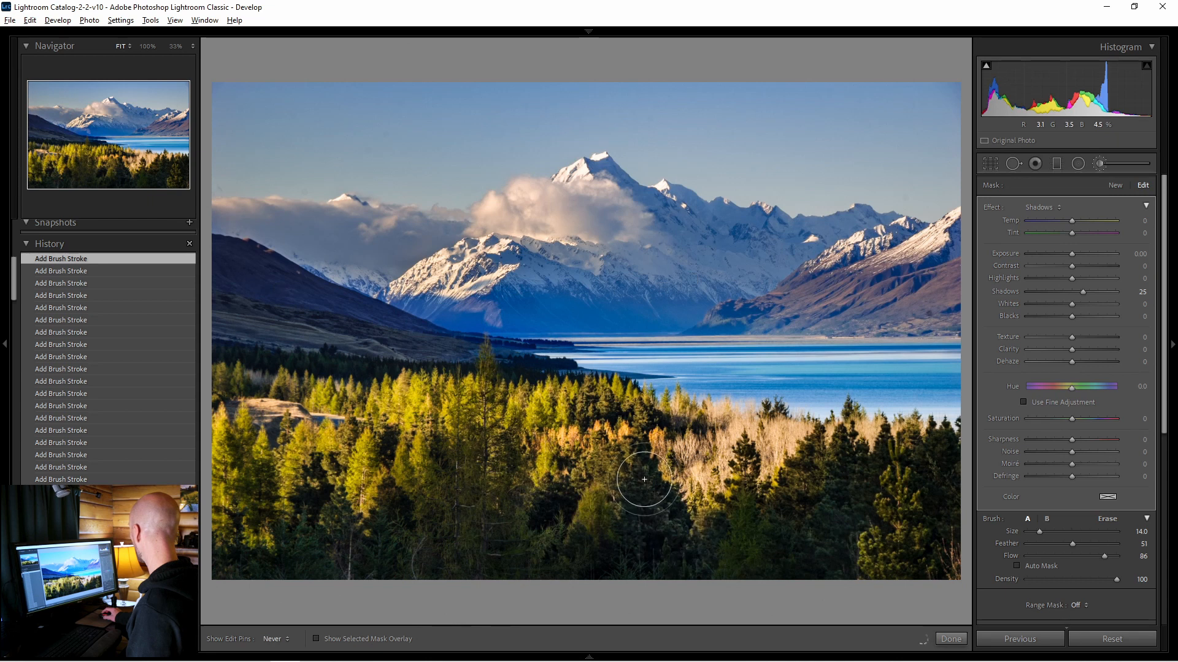
key(h)
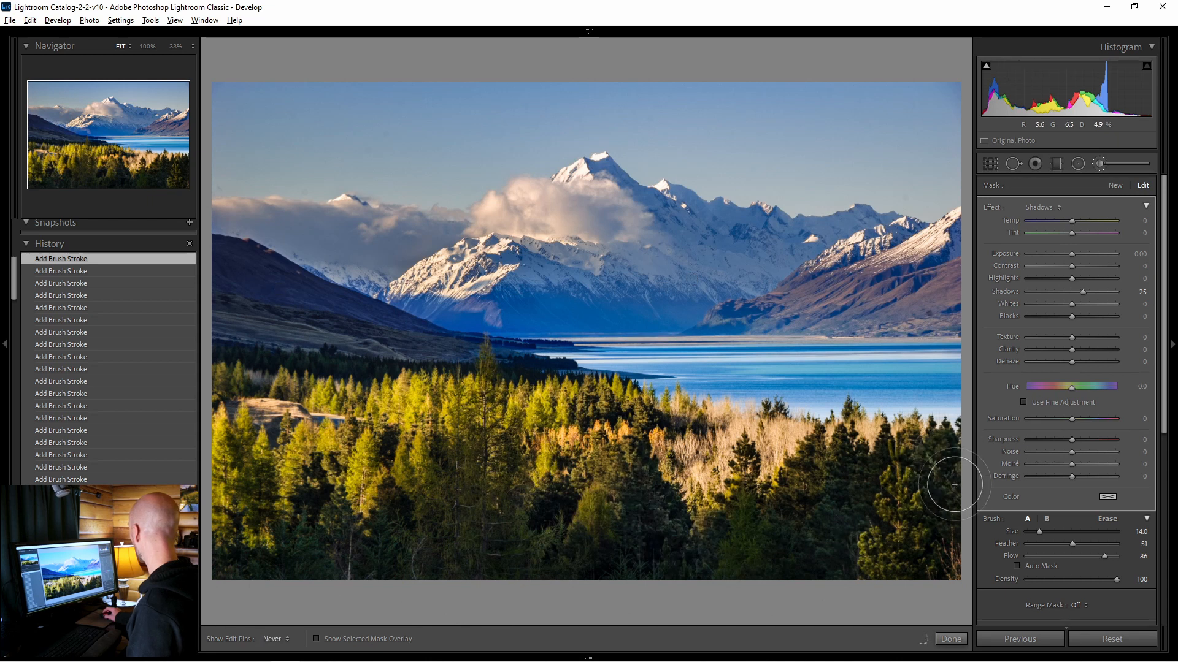
key(h)
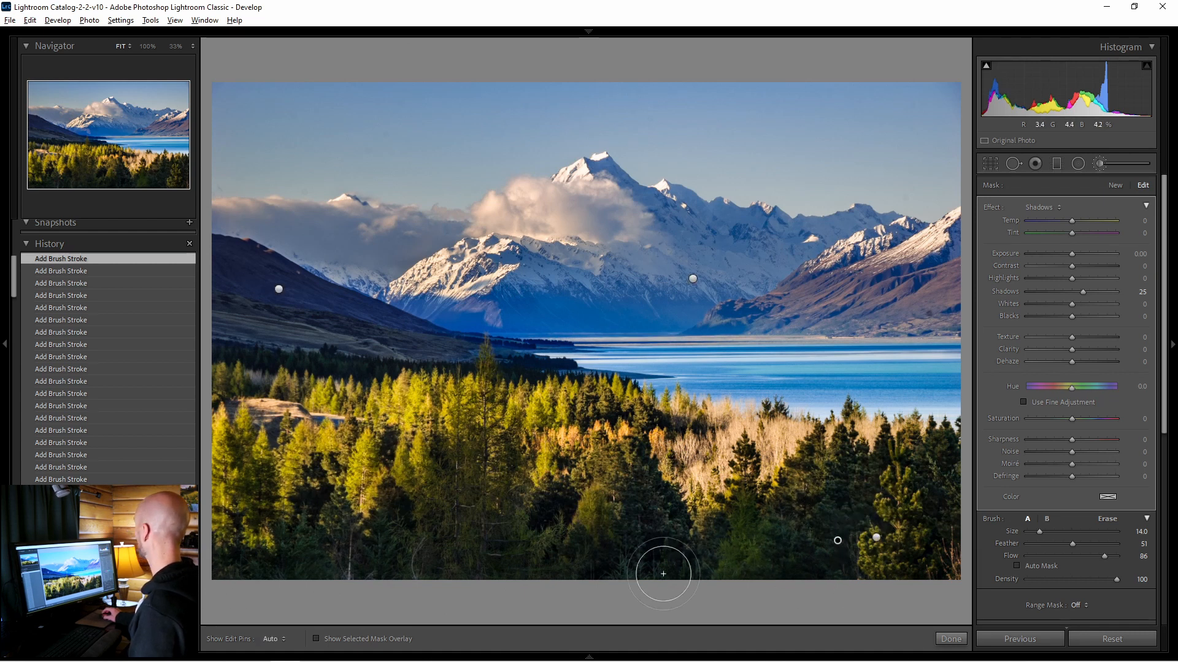
Step: Paint a new brush adjustment with all sliders reset and Dehaze at -19 over the cloud in front of the highest peak
key(h)
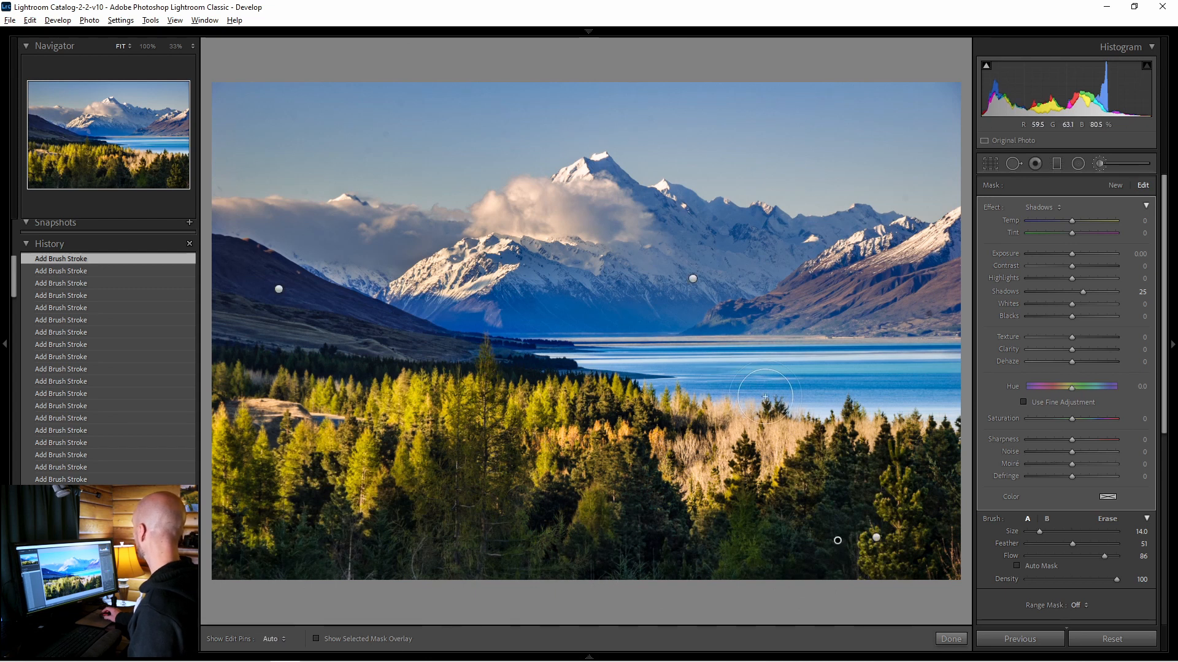
click(1116, 185)
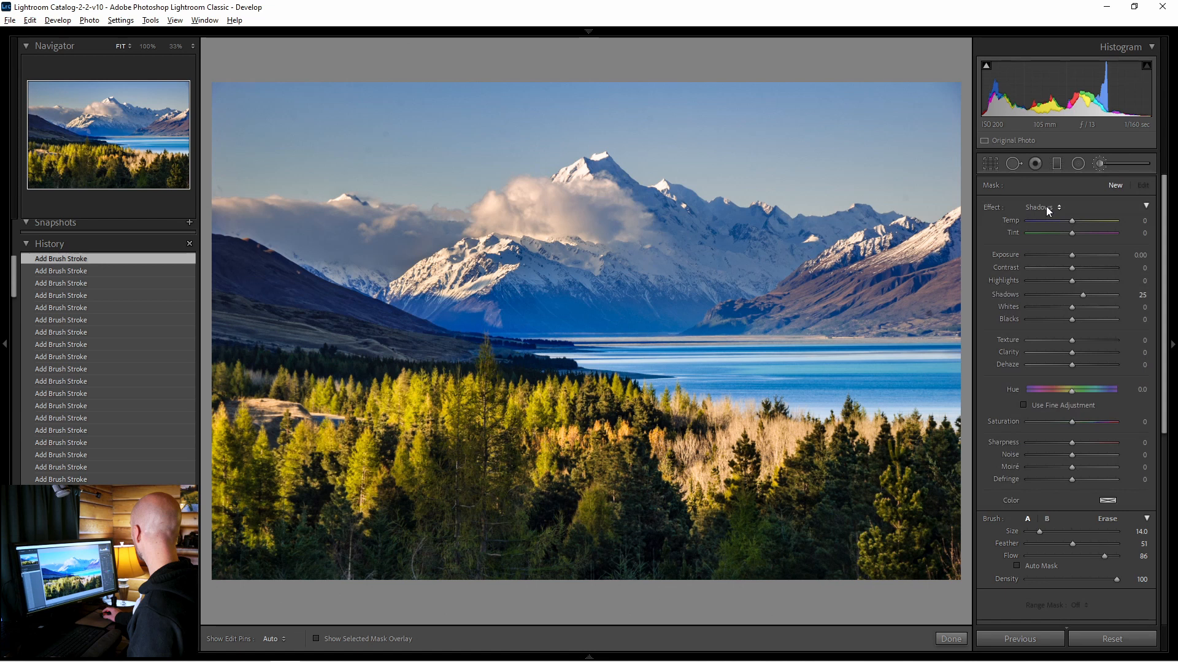
alt+click(996, 207)
click(1047, 207)
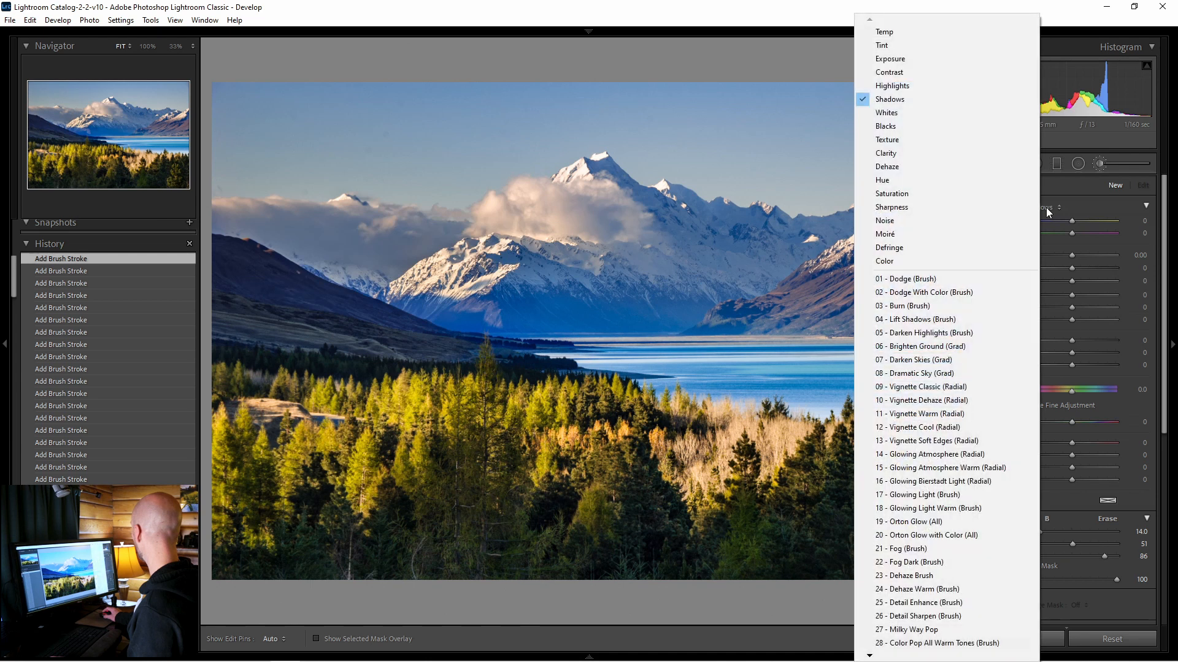
click(1086, 200)
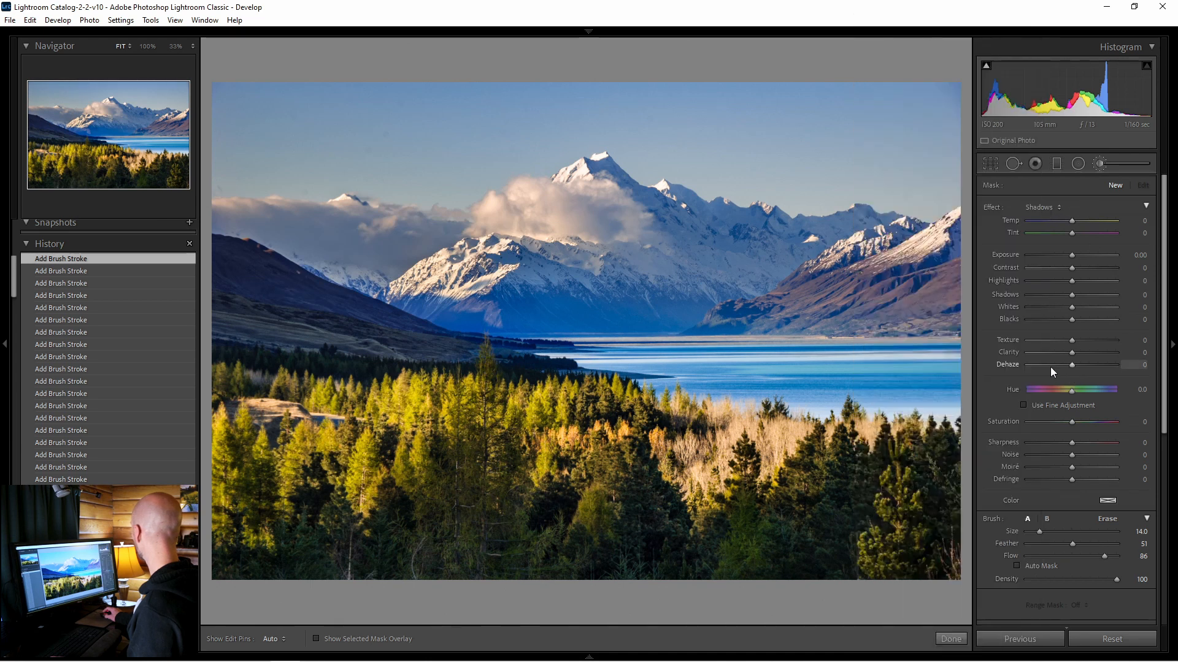
key(h)
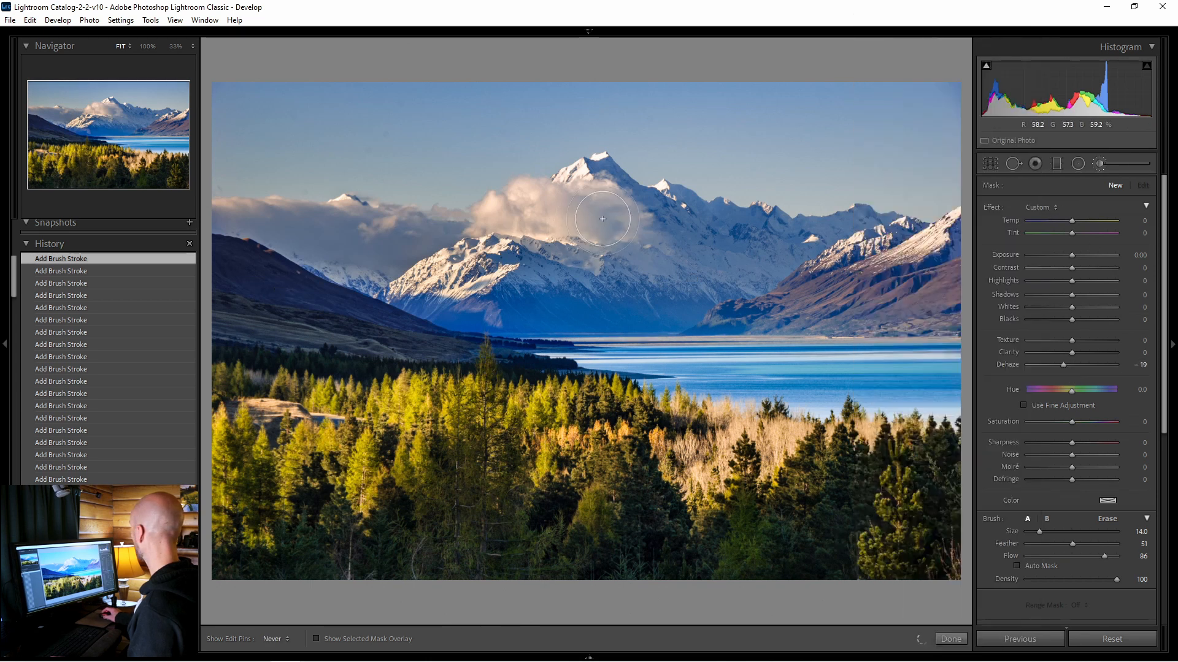
drag(515, 211, 514, 216)
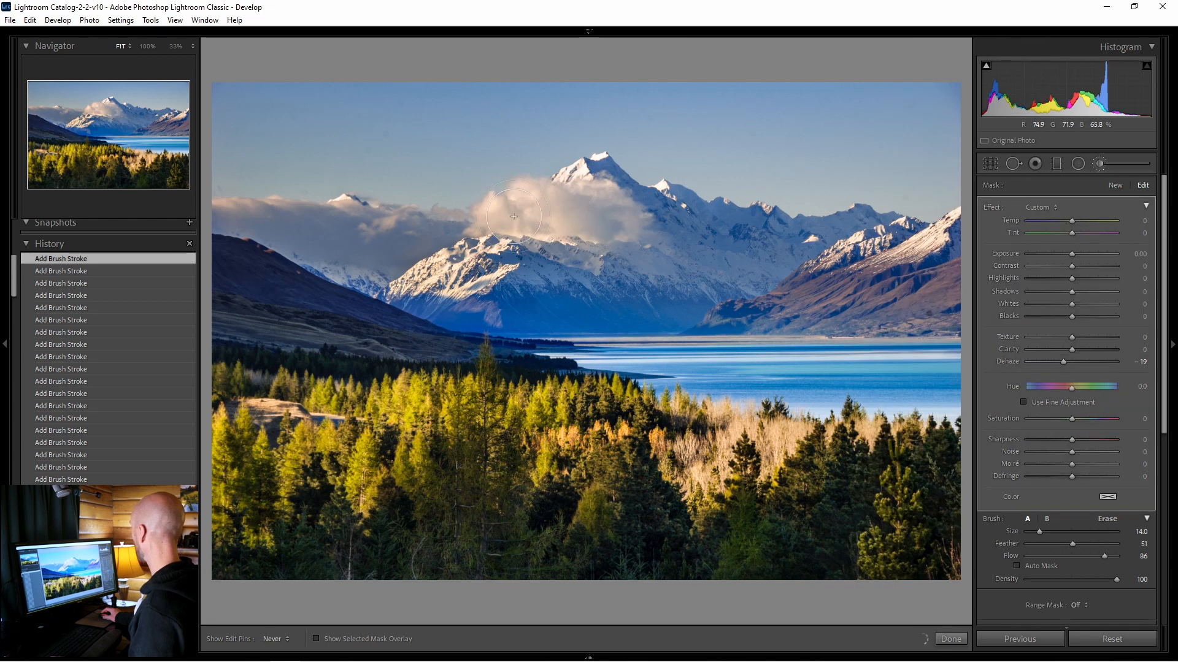
key(h)
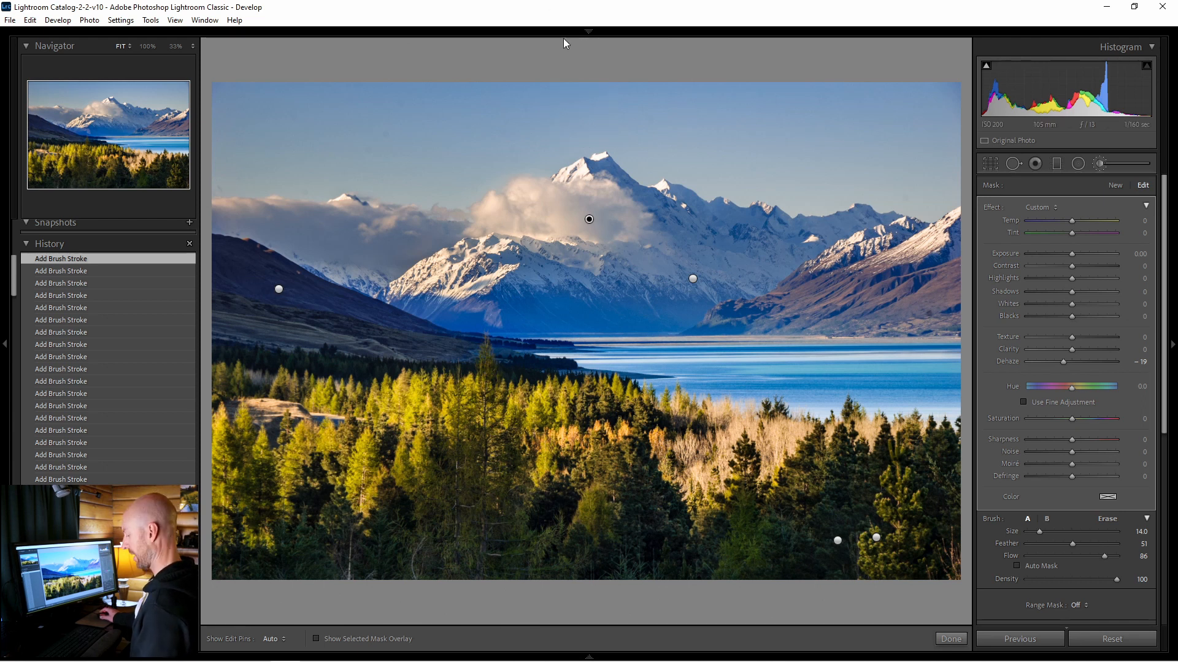
Step: Remove the dust spots across the sky and the dark clouds with the healing Spot Removal tool, using Visualize Spots to find them
key(q)
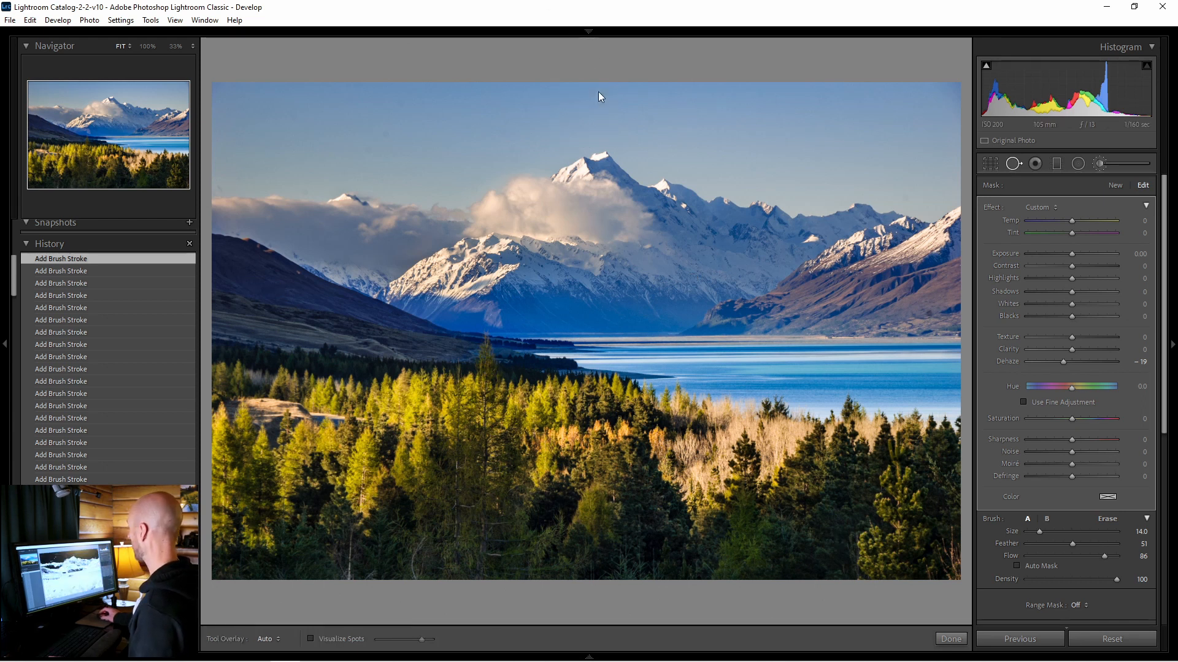
key(a)
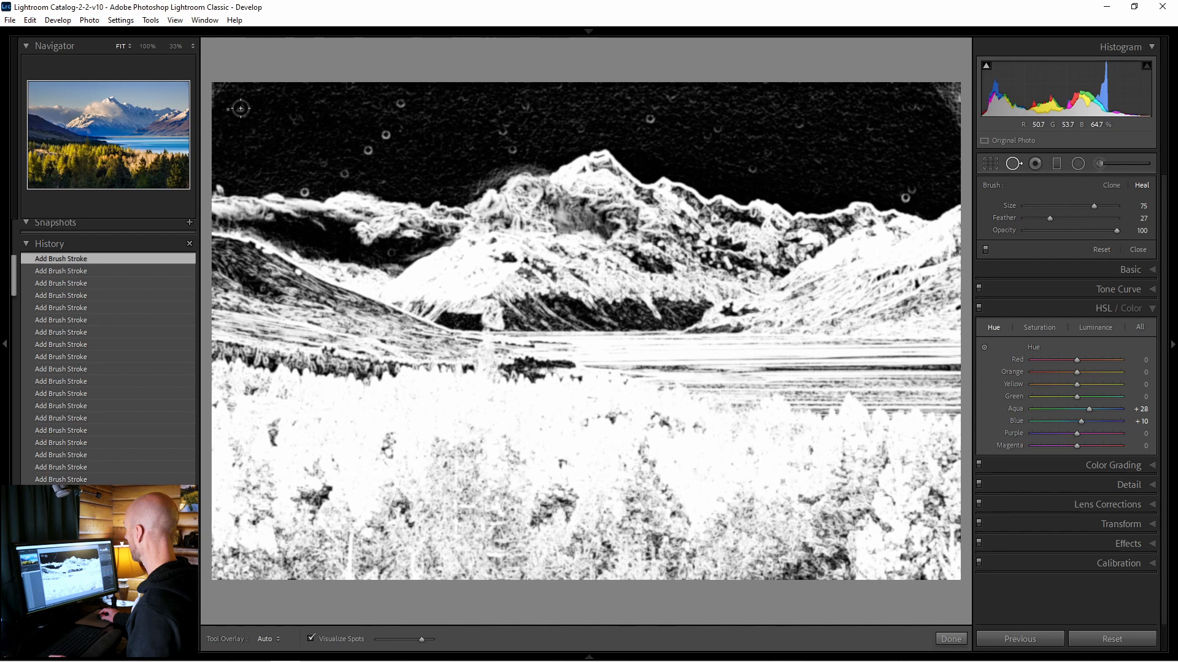
click(303, 192)
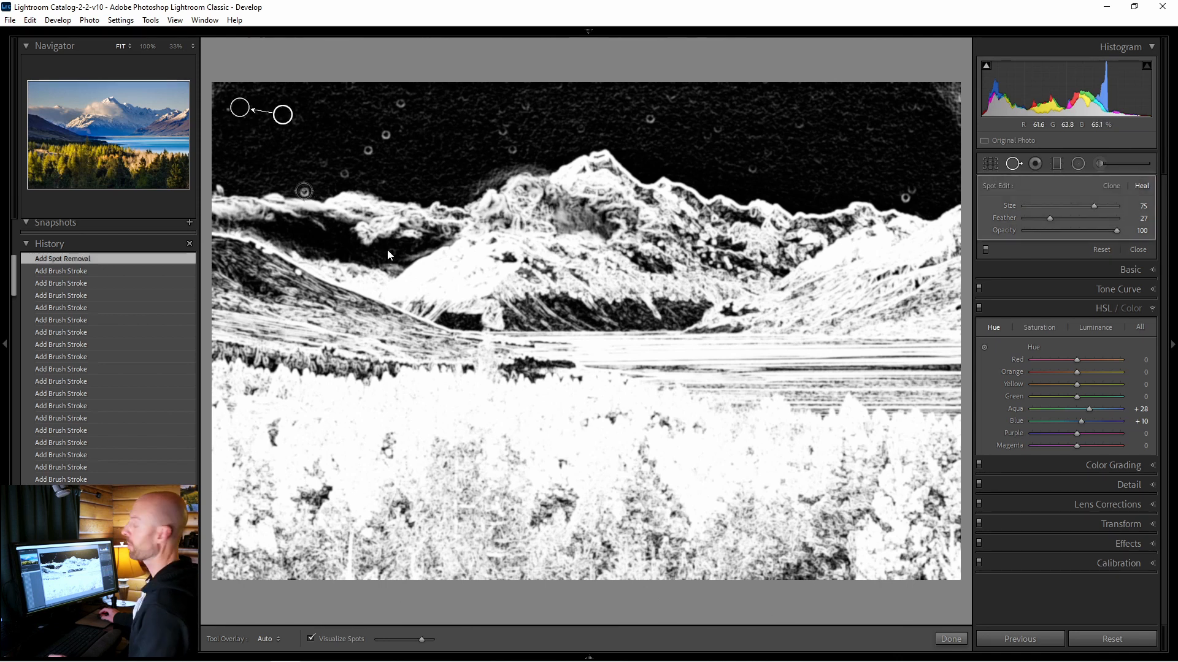
click(304, 191)
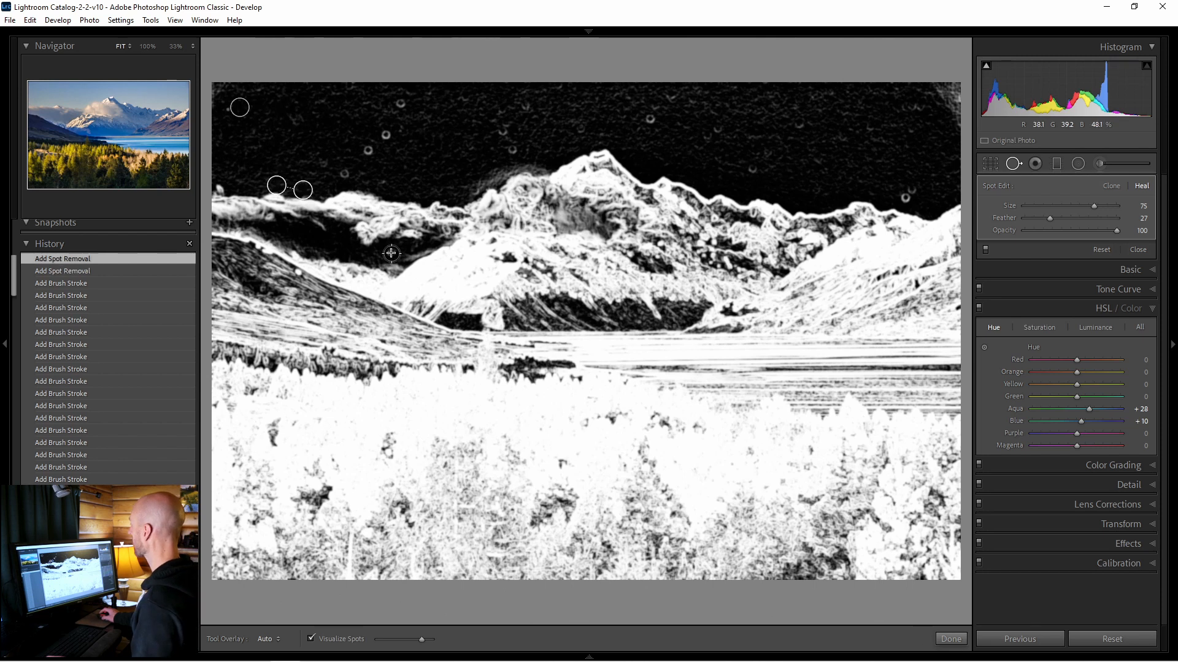
click(343, 175)
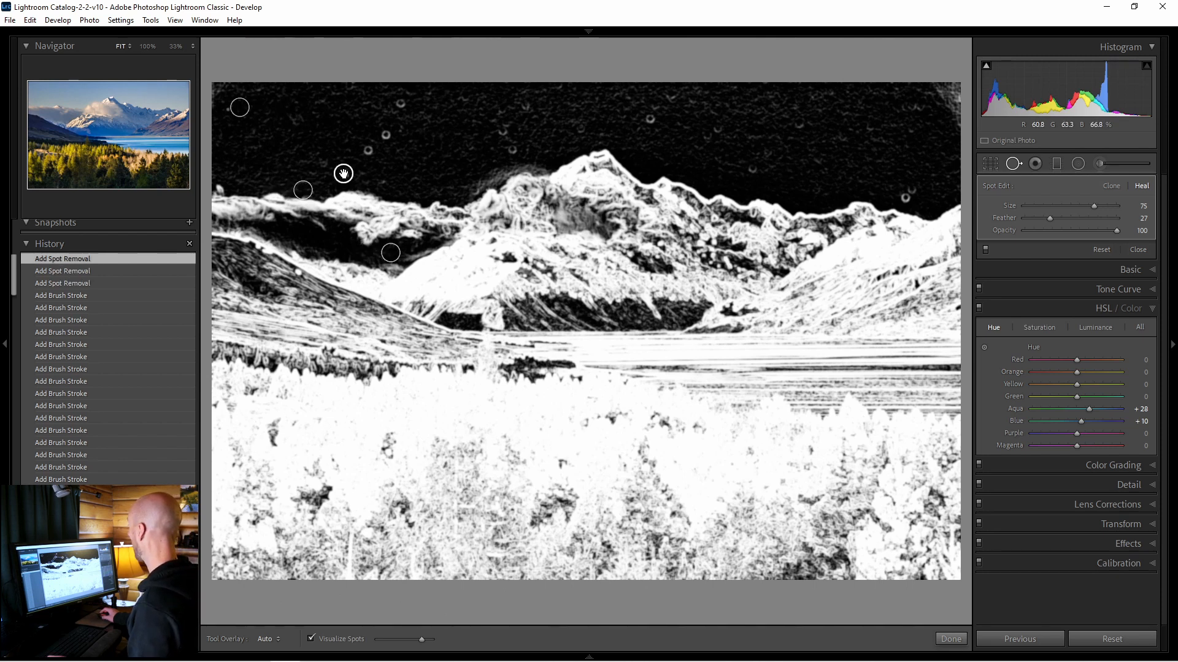
click(368, 150)
click(386, 135)
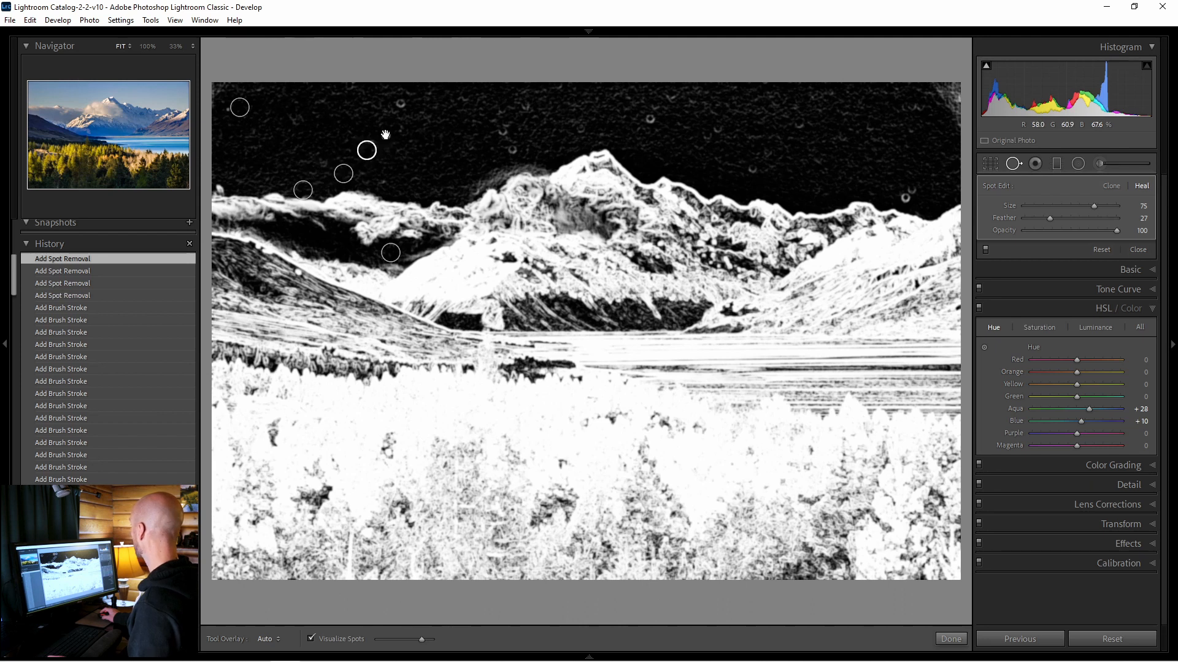
click(400, 104)
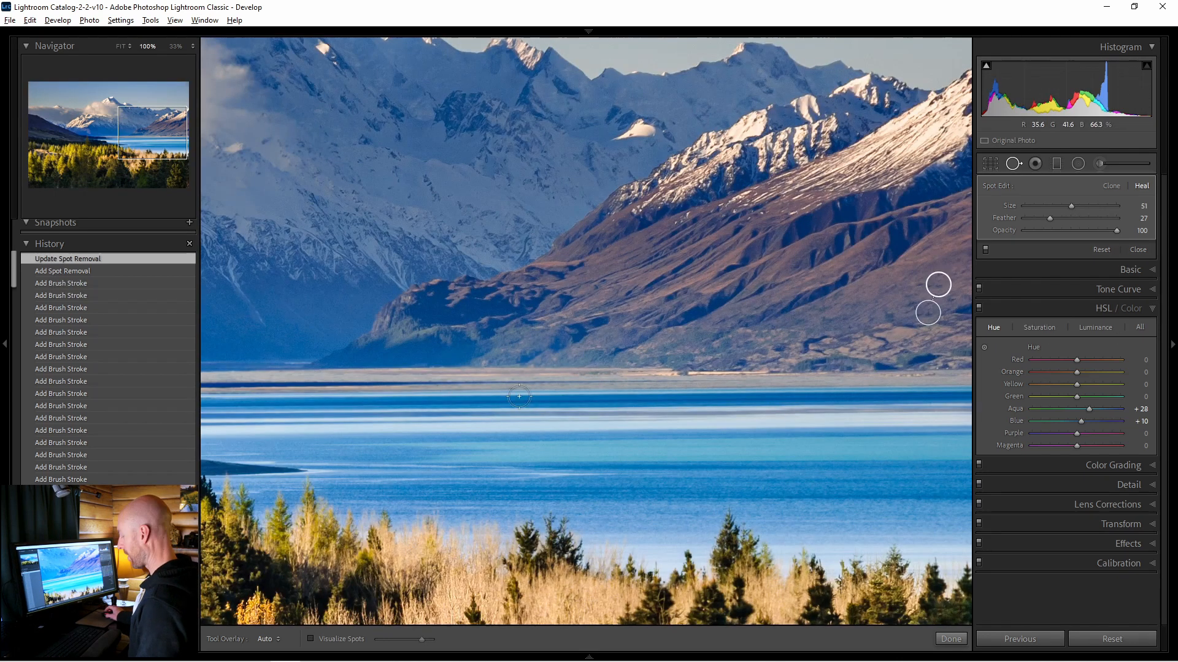
key(z)
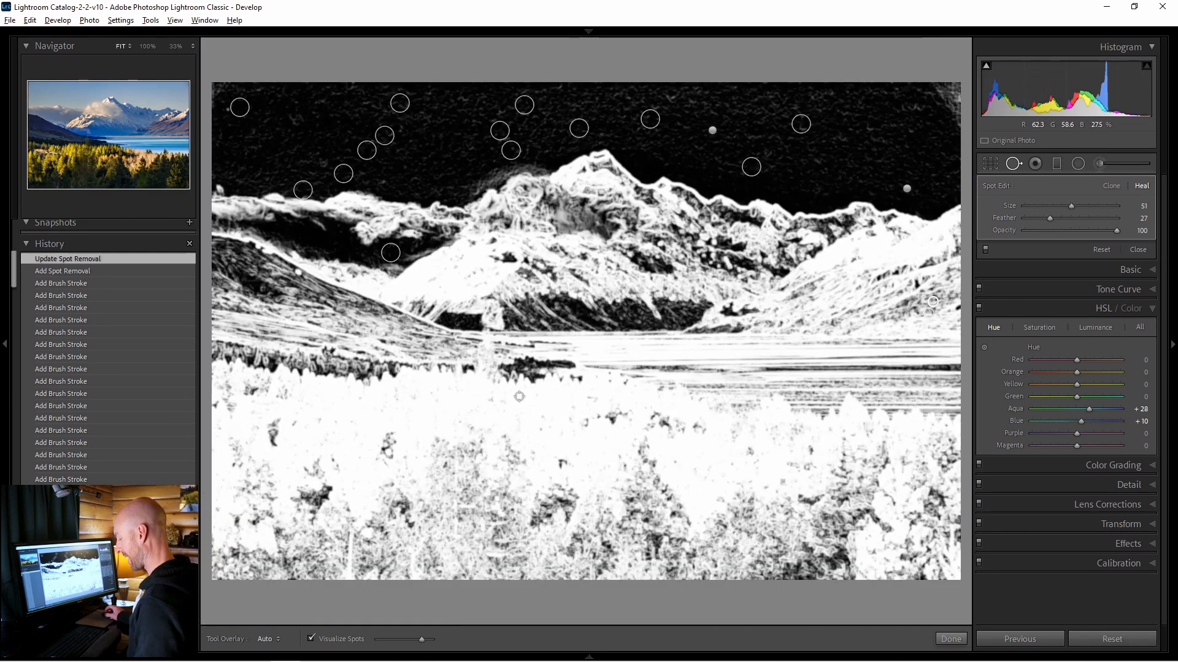
key(q)
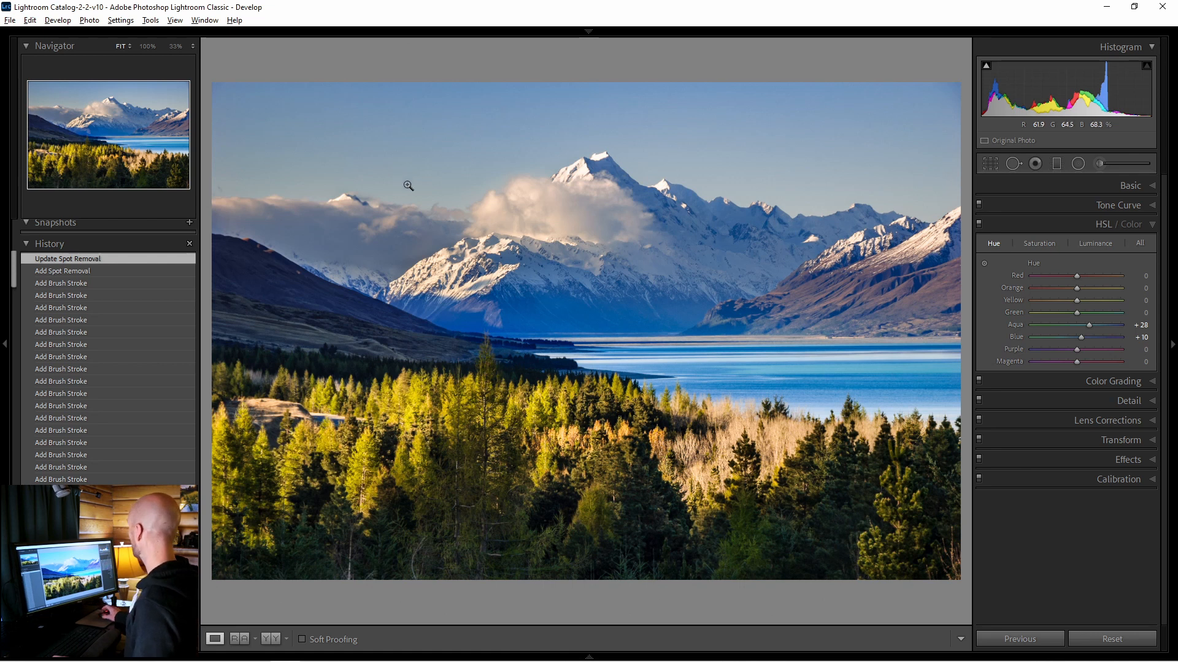
Step: Return the luminance noise reduction to 0 and open the photo in Photoshop as a smart object
click(1125, 401)
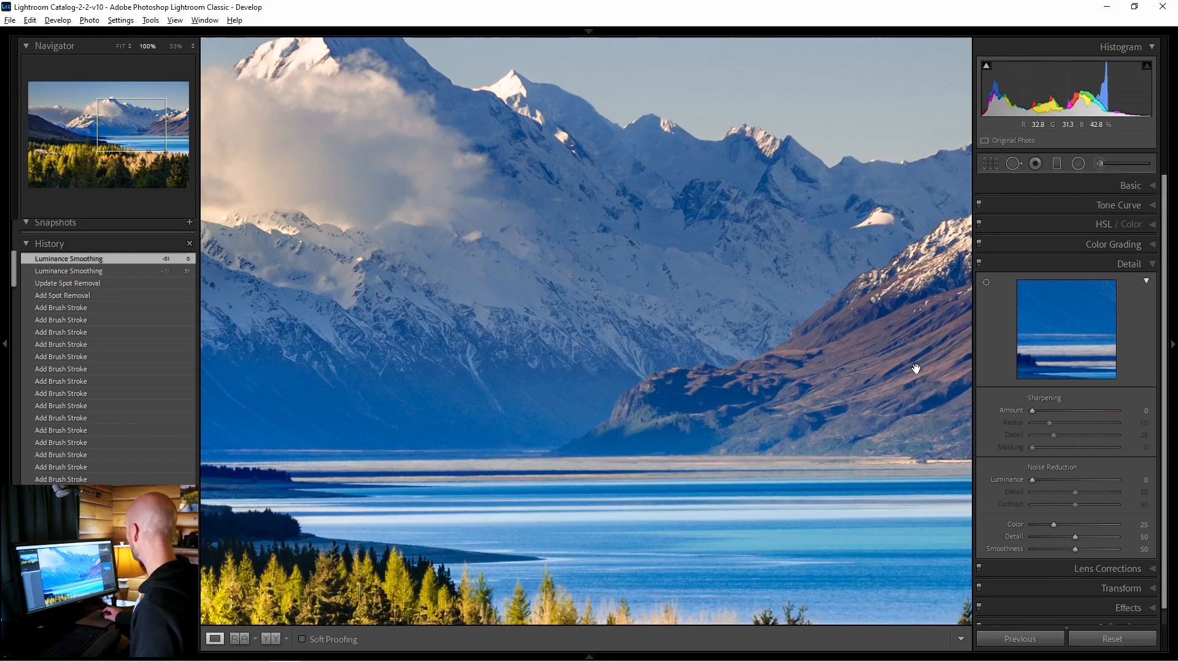
right_click(528, 410)
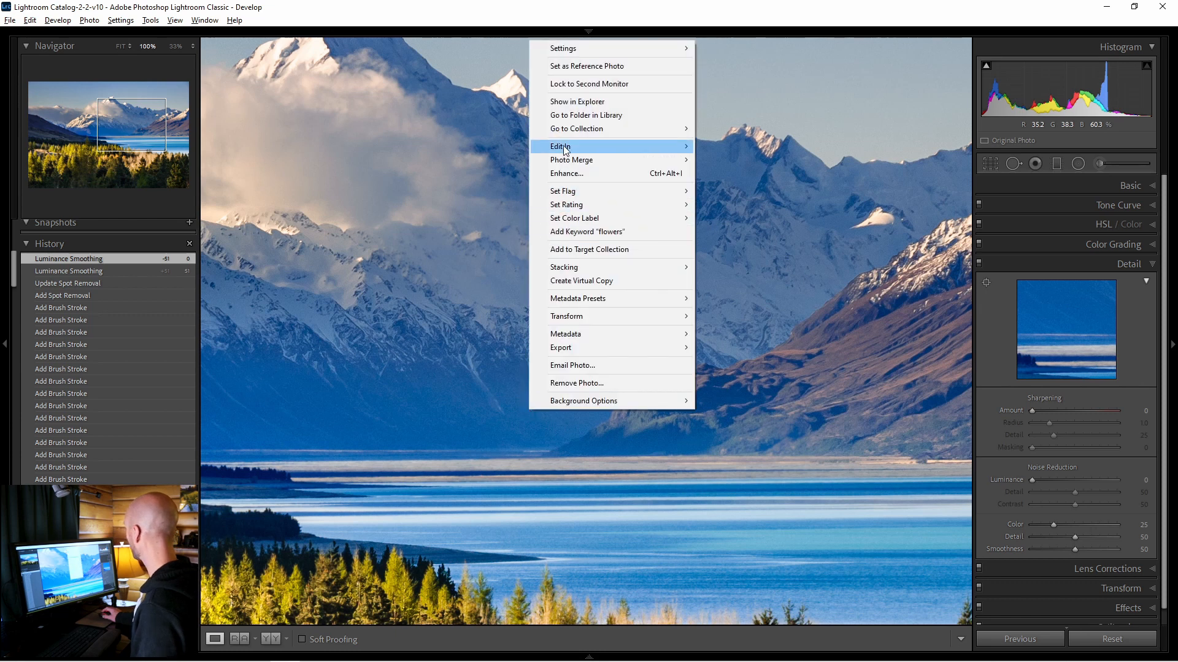
mouse_move(564, 153)
click(760, 291)
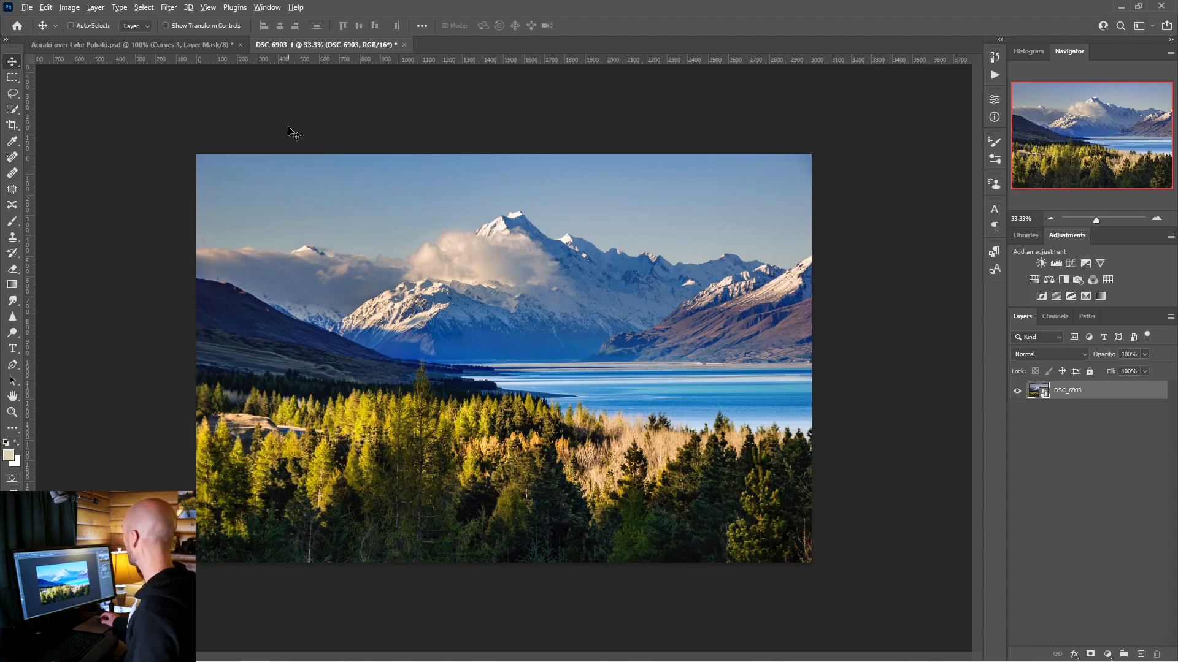
Step: Apply Neat Image noise reduction with an auto profile built from a sky area of about 511 by 310 pixels, above the clouds
click(166, 7)
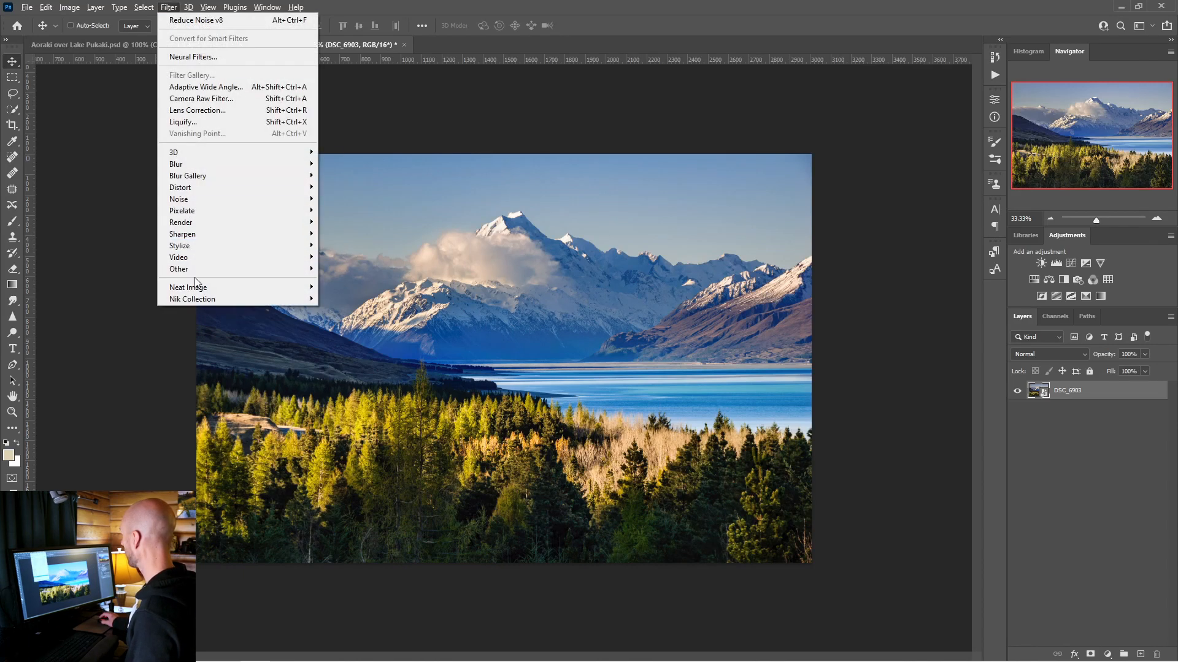
click(338, 287)
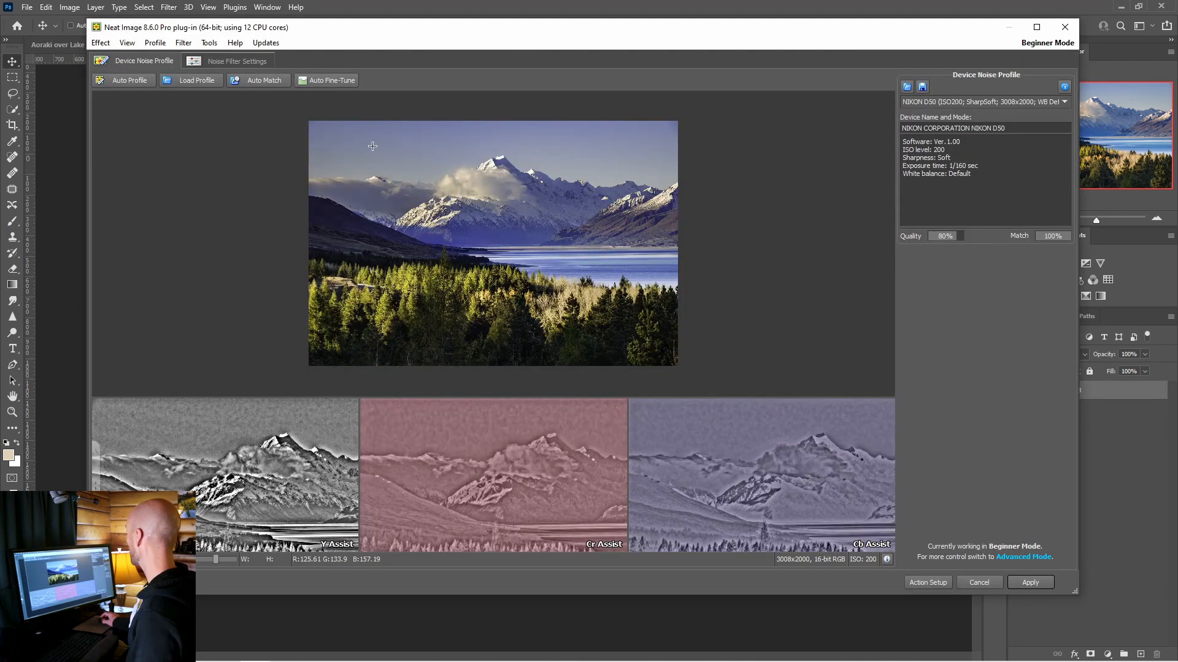
mouse_move(366, 139)
mouse_down()
mouse_move(481, 170)
mouse_move(348, 127)
mouse_up()
drag(414, 148, 431, 153)
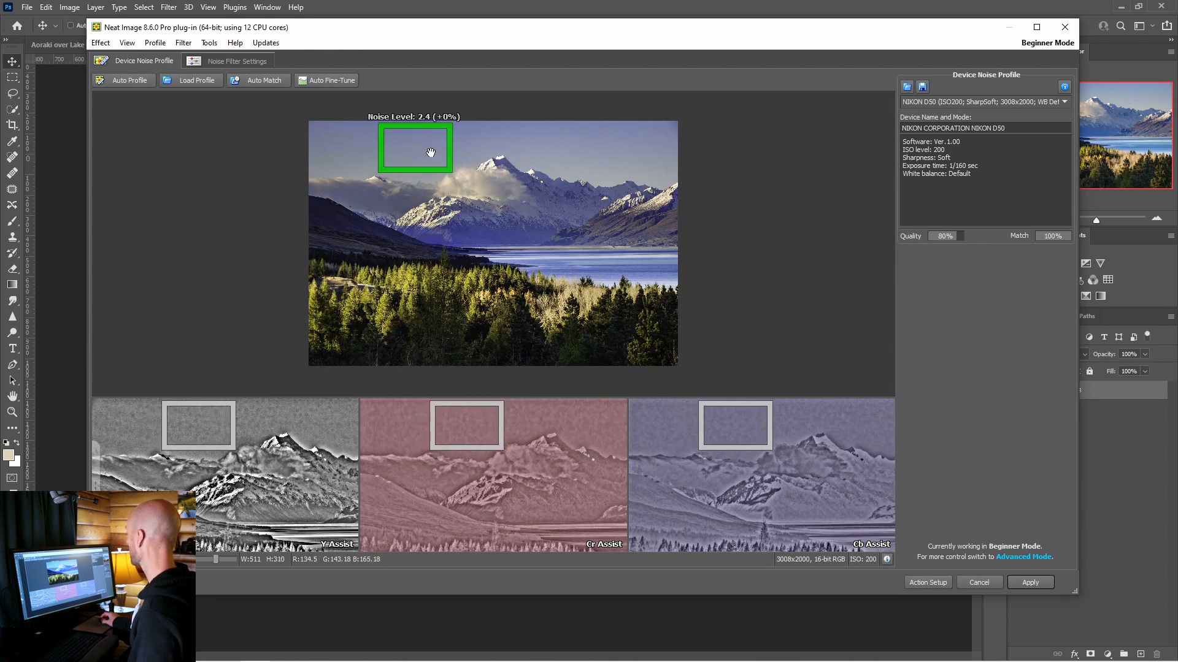
click(128, 83)
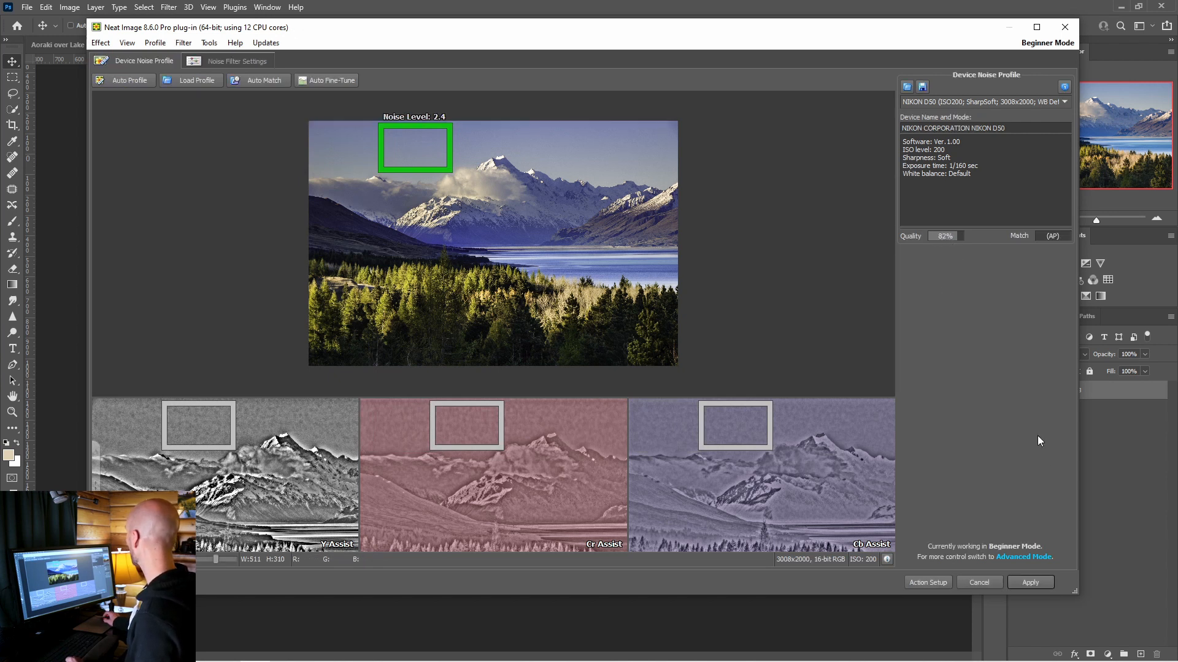
click(1033, 582)
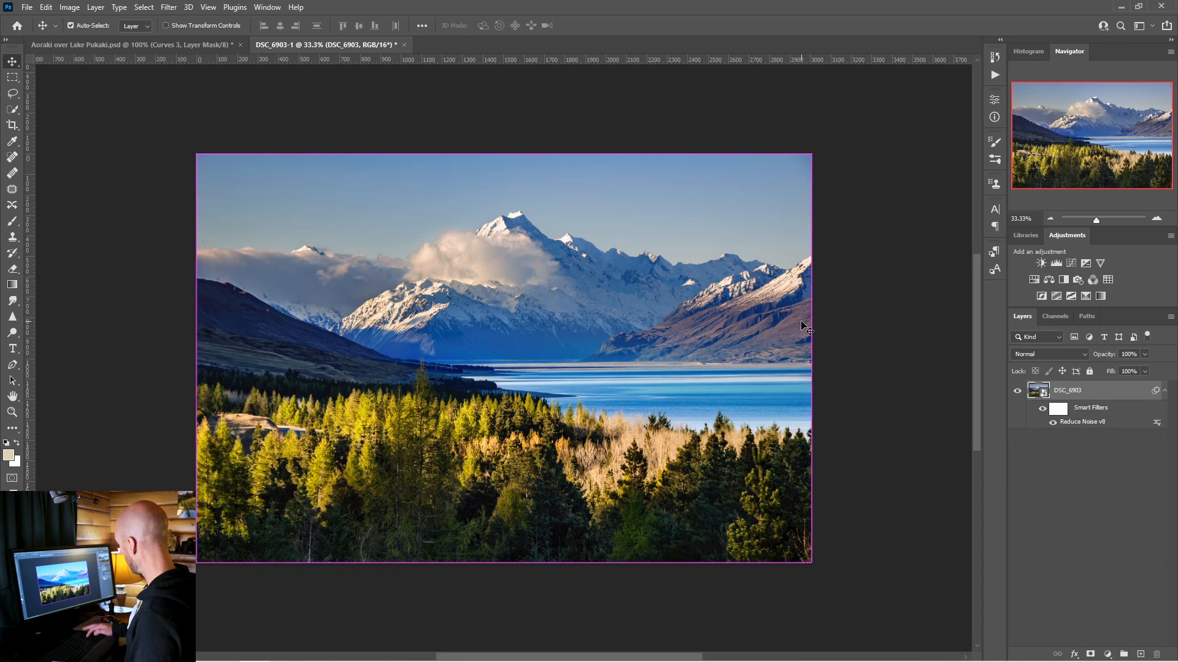
Step: Compare the sky and clouds at 100% with and without the Reduce Noise smart filter, and inspect the central mountains
key(ctrl+1)
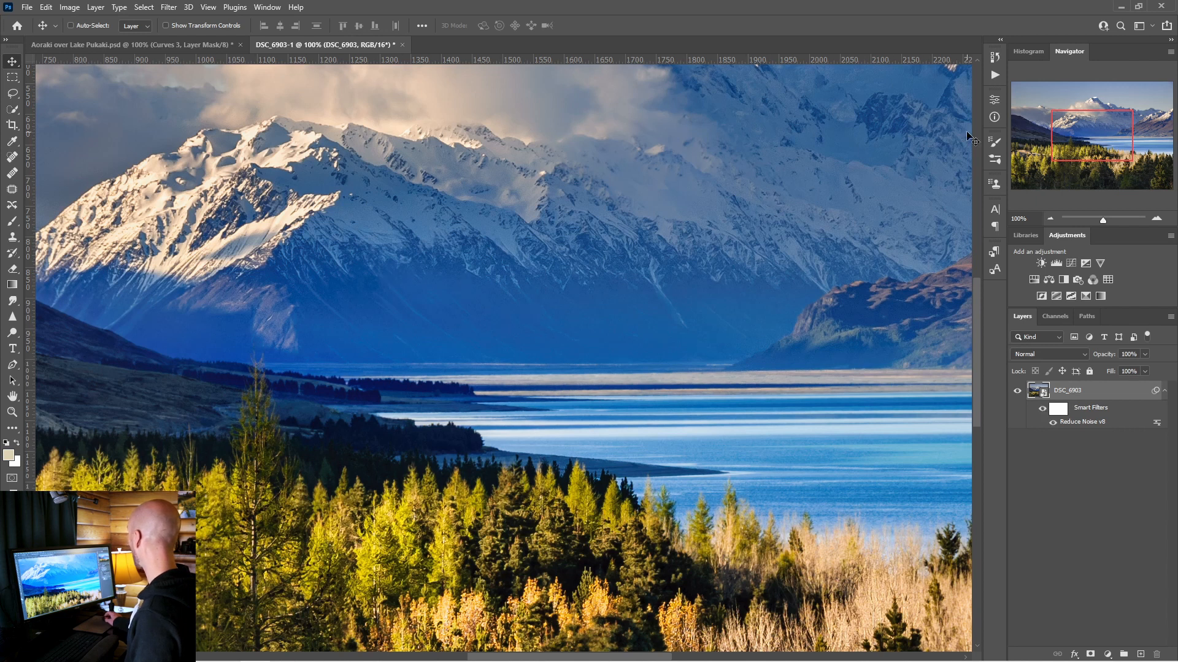
drag(1079, 125, 1009, 90)
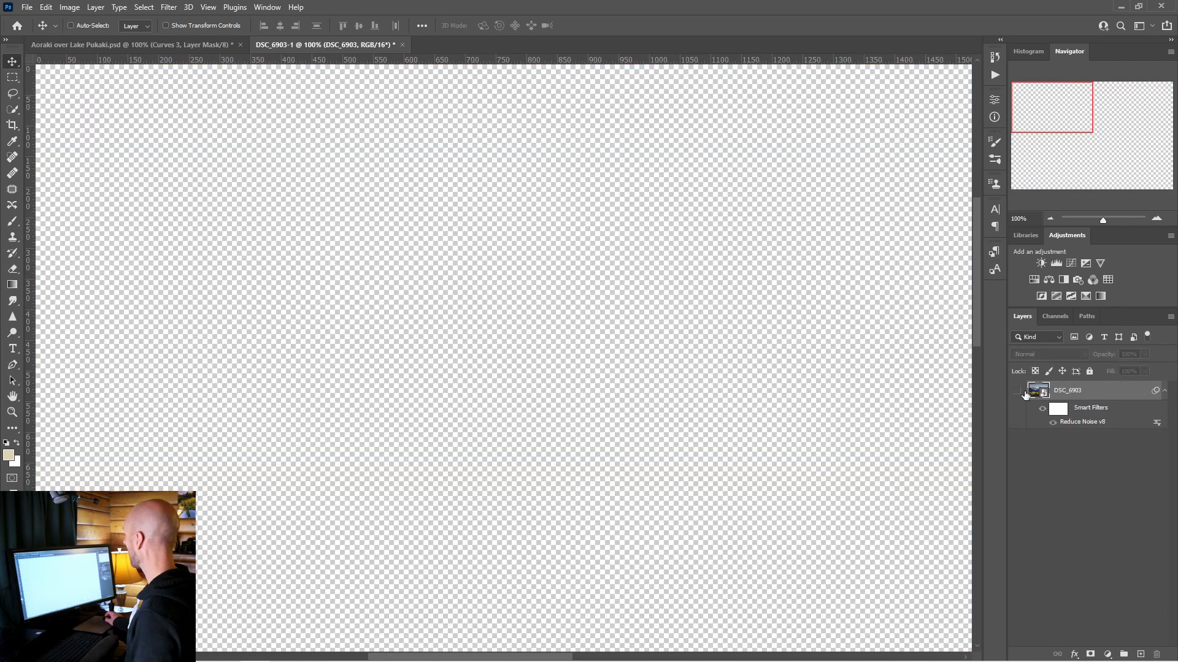
click(1018, 391)
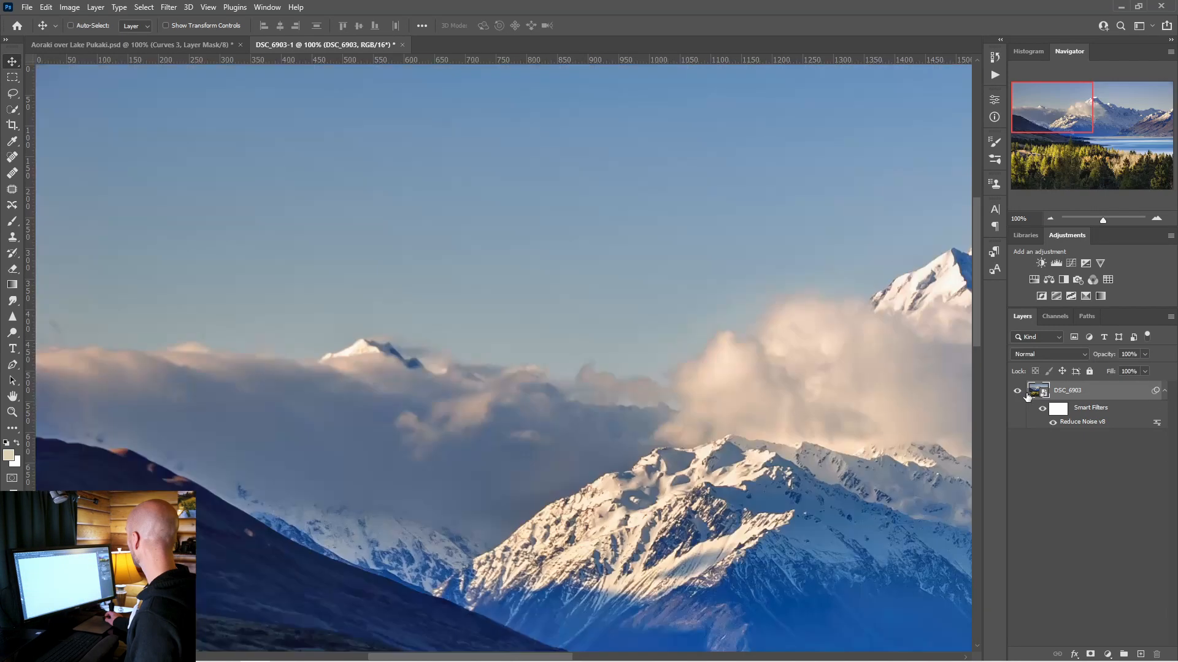
click(1041, 409)
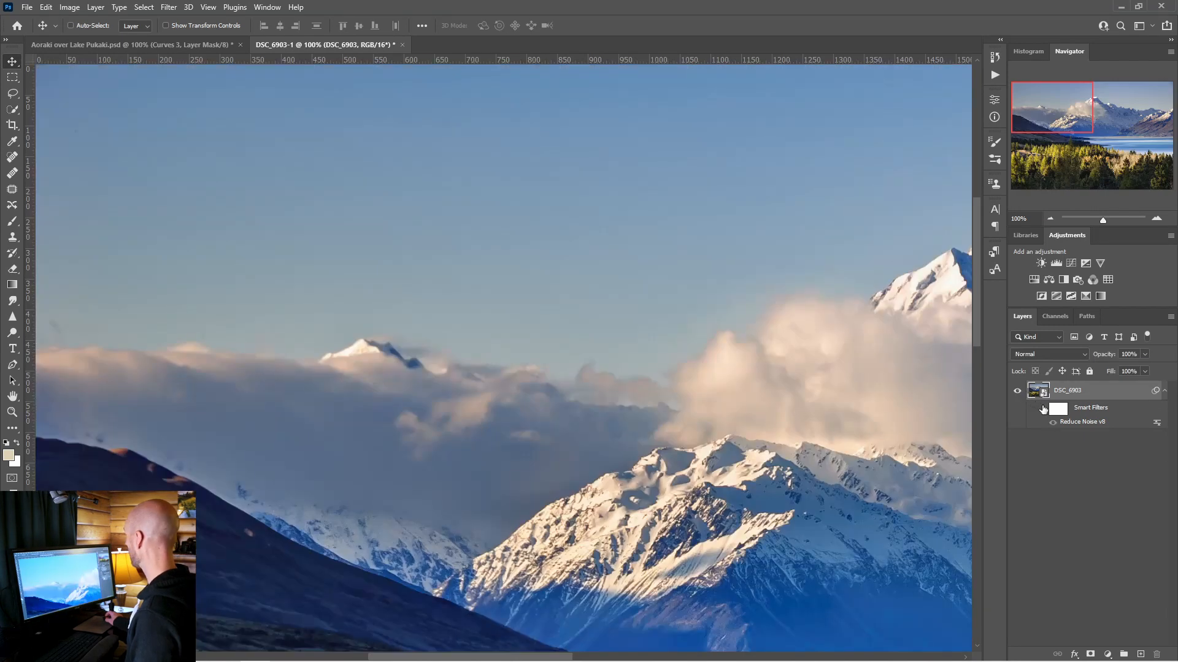
click(1042, 409)
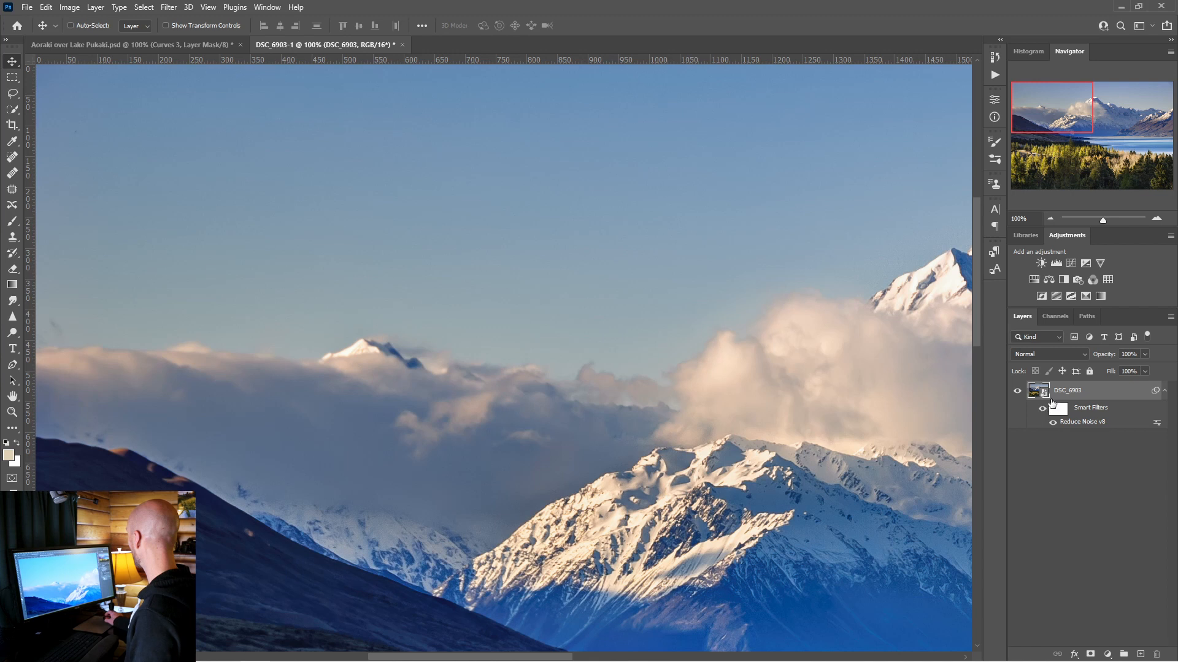
drag(1095, 150, 1114, 118)
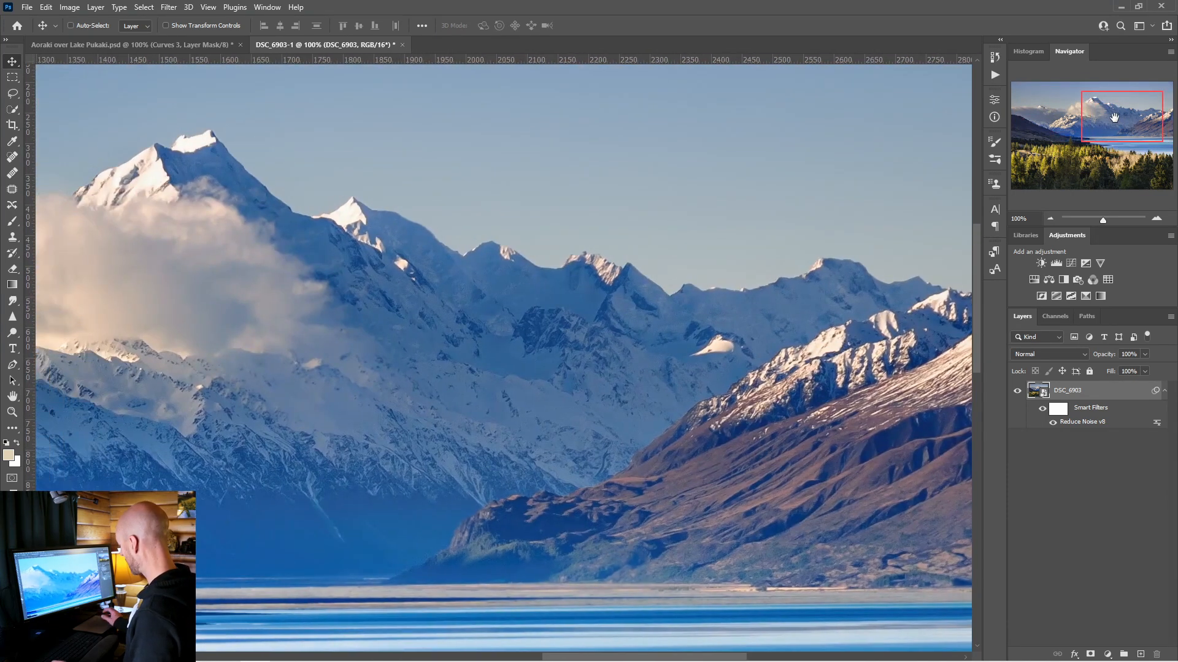
Step: Merge the denoised photo into a single background layer and place it as the top layer in Aoraki over Lake Pukaki.psd
key(ctrl+0)
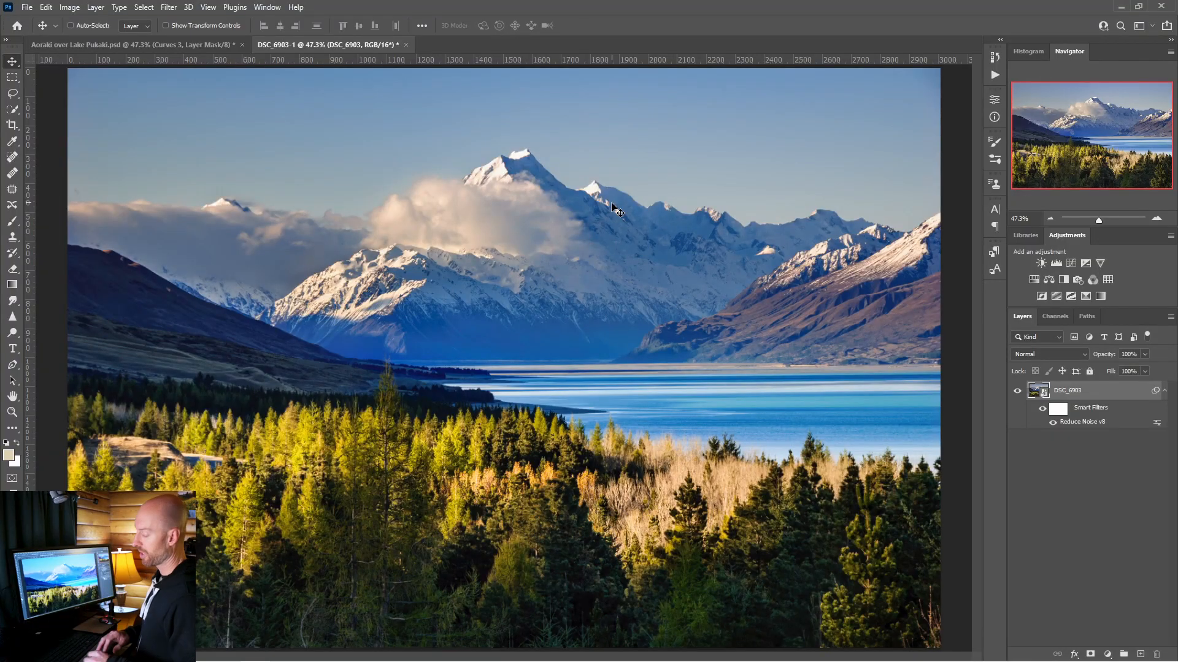
key(ctrl+shift+e)
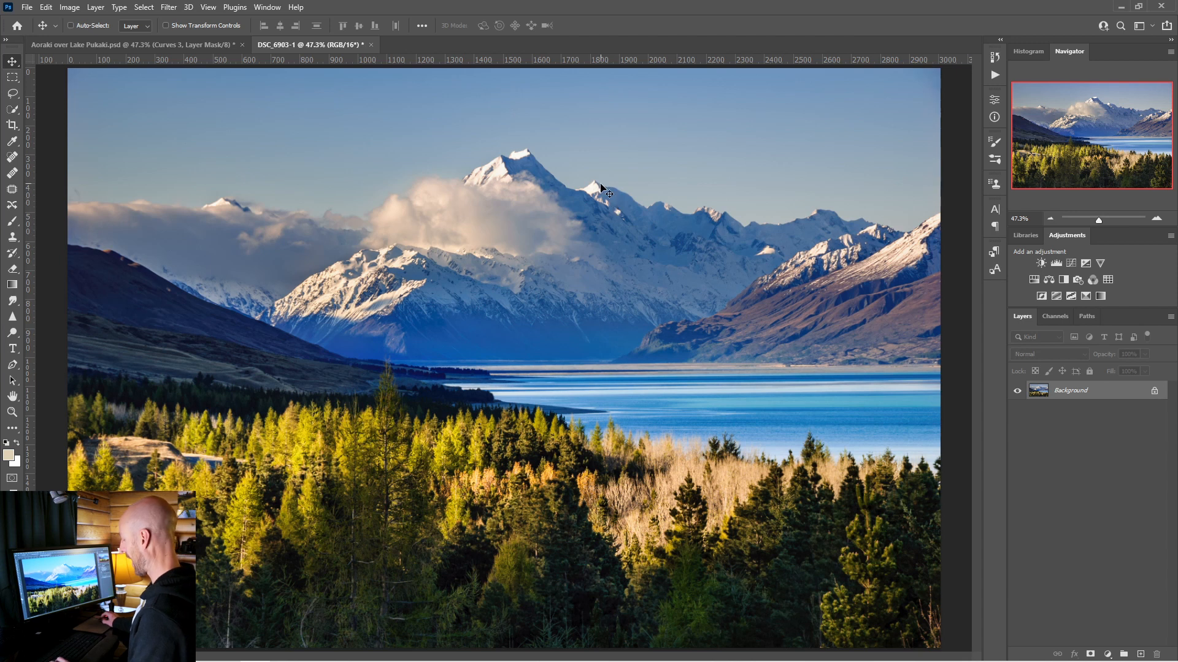
click(209, 45)
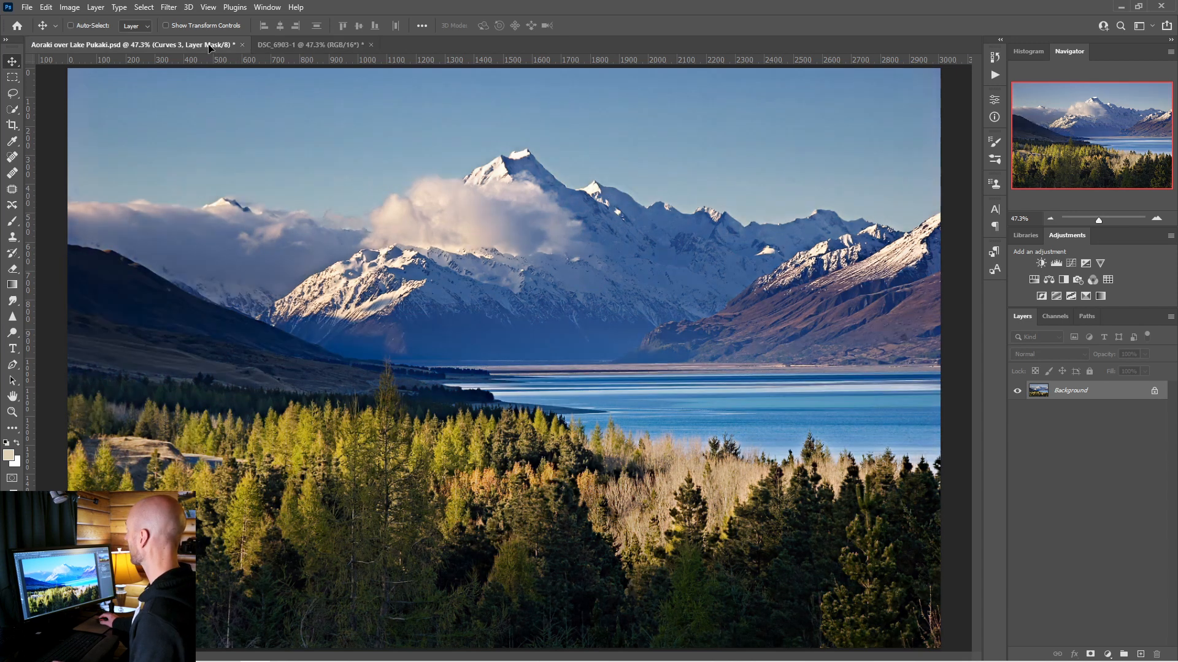
drag(220, 132, 221, 134)
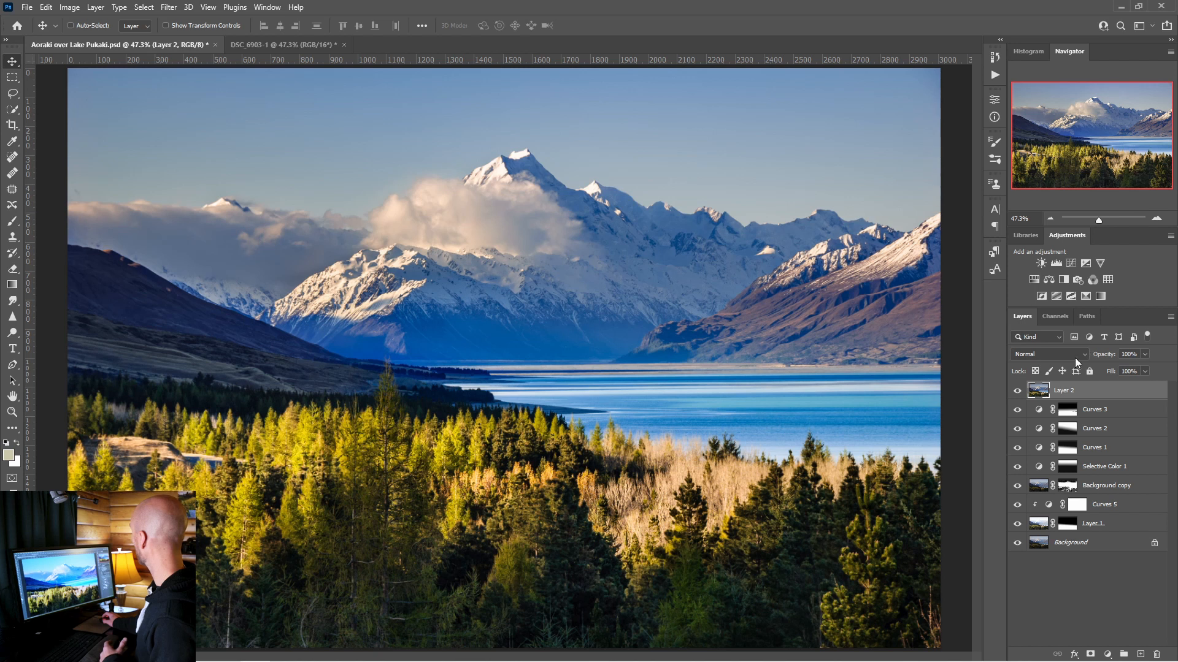
Step: Compare the new edit with the original across the whole photo by toggling Layer 2's visibility, leaving the layer shown
click(1017, 391)
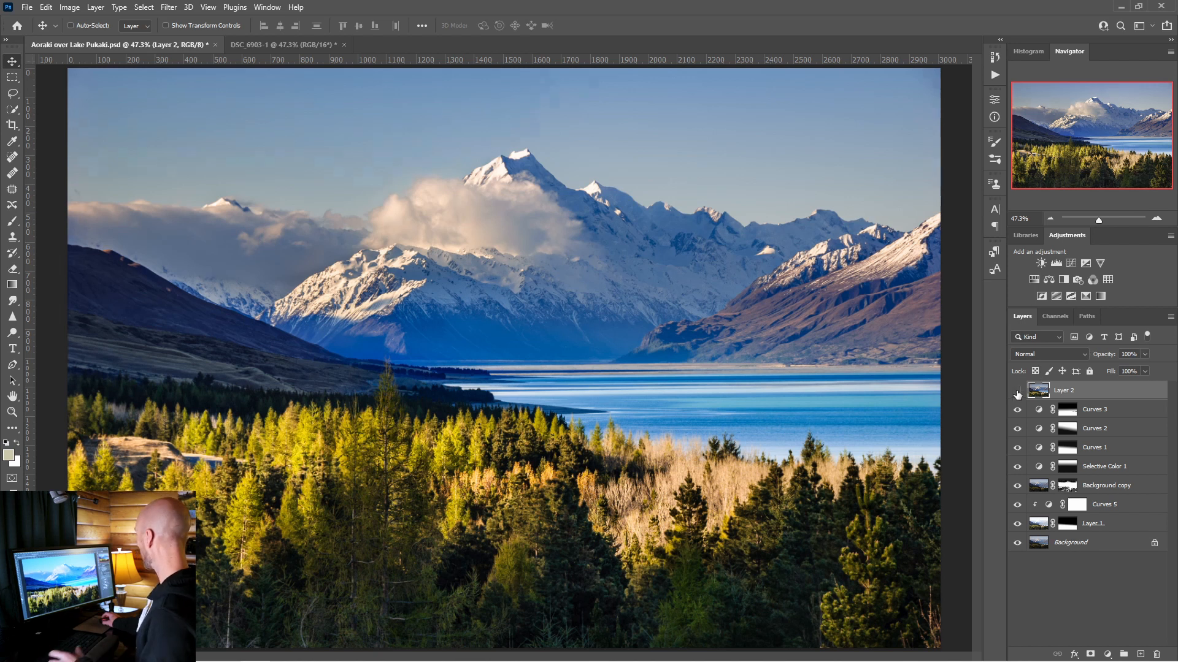
click(1017, 392)
click(1017, 392)
click(1017, 391)
click(1017, 392)
click(1017, 391)
click(1017, 391)
click(1017, 391)
click(1017, 391)
click(1017, 391)
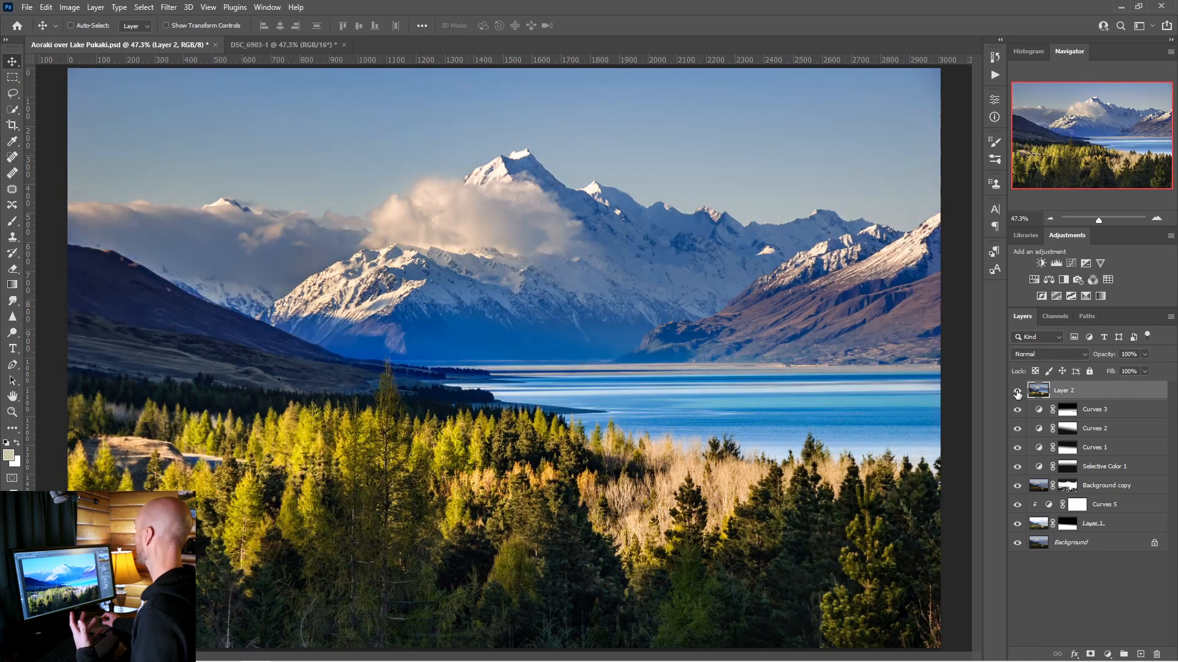
click(1017, 391)
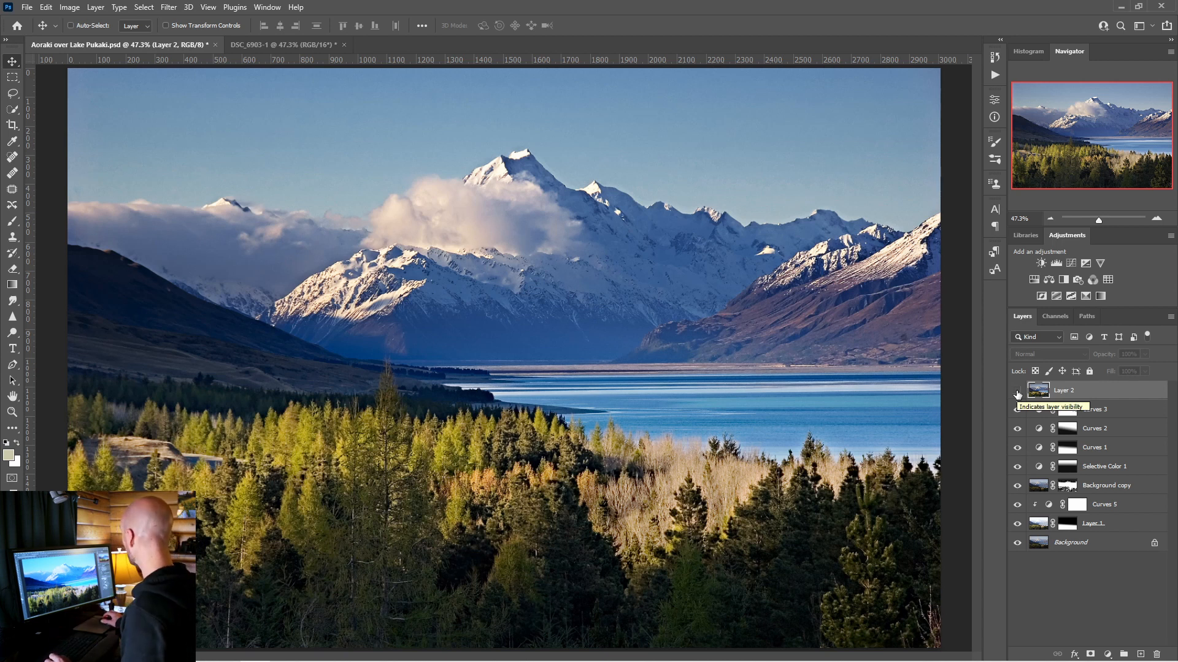
click(1017, 391)
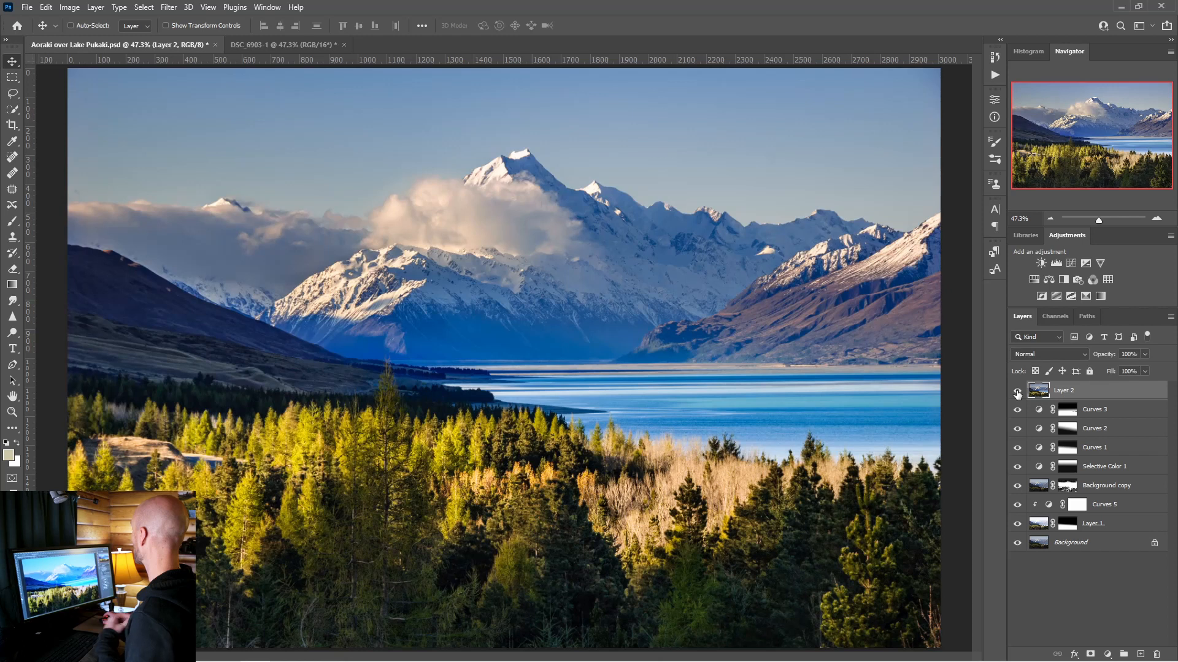
Step: Compare the sky and clouds in the photo's upper-left area at 100% with Layer 2 hidden and shown
click(1157, 219)
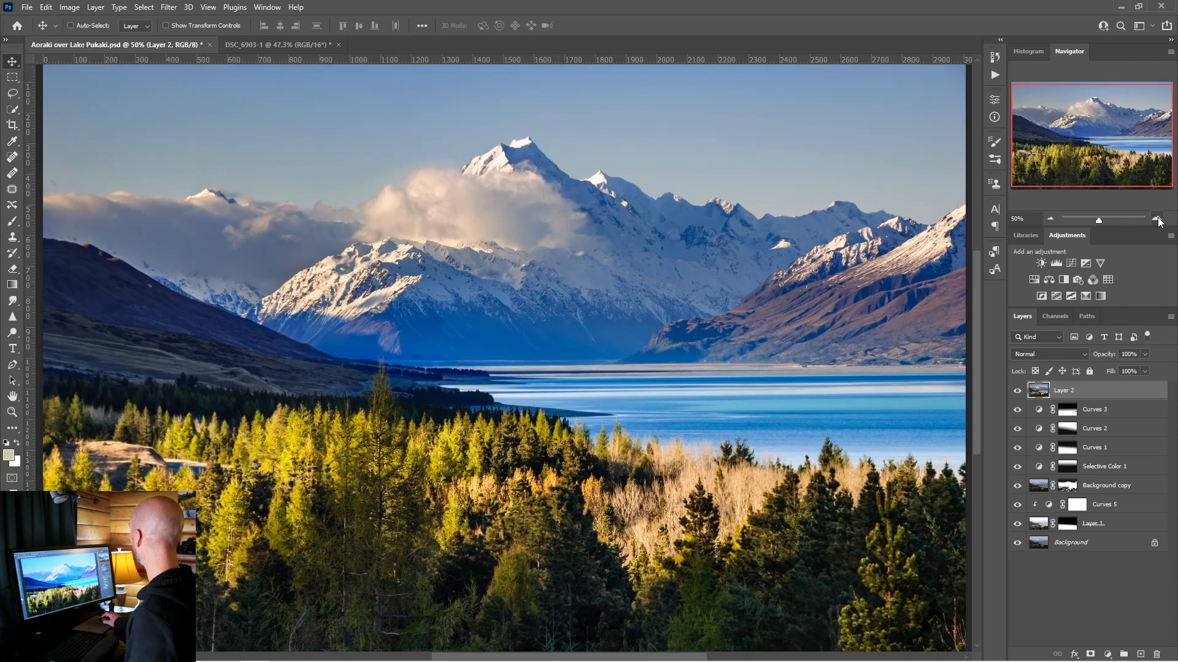
click(1157, 219)
click(1157, 219)
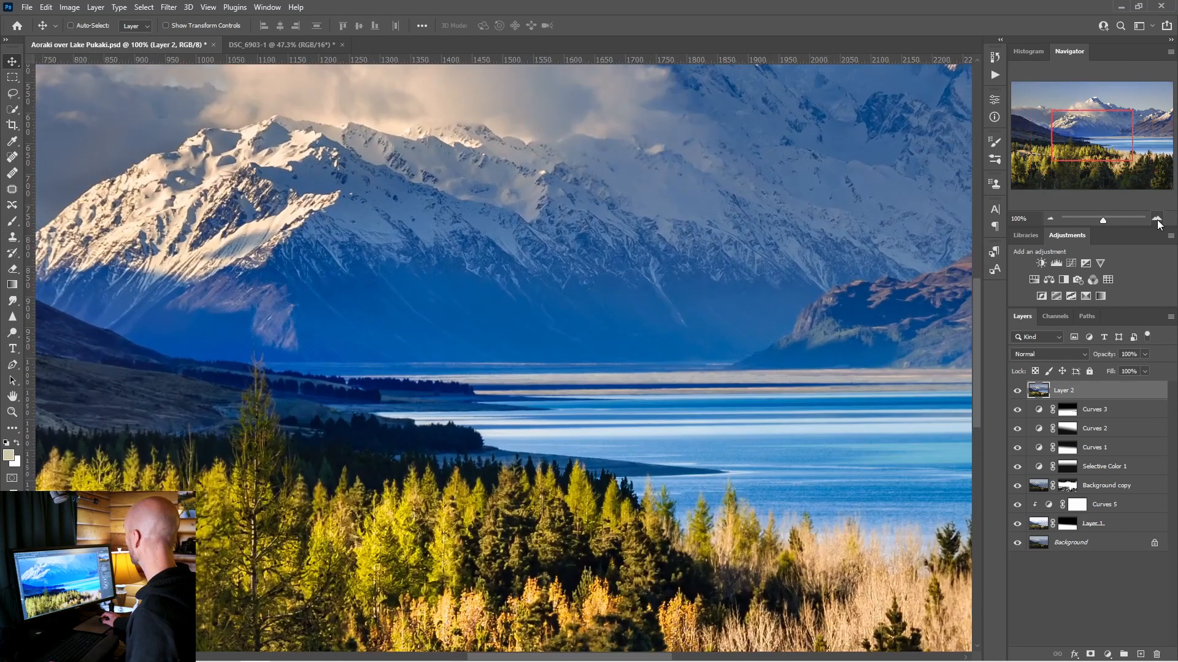
drag(1082, 140, 995, 99)
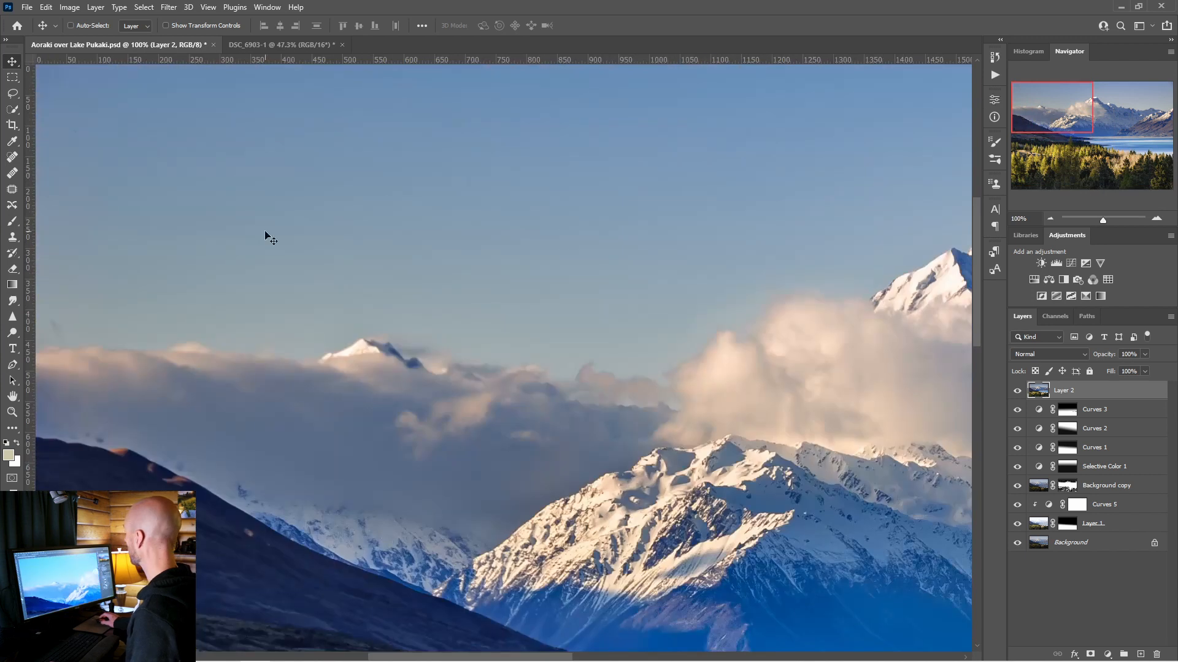
click(1017, 391)
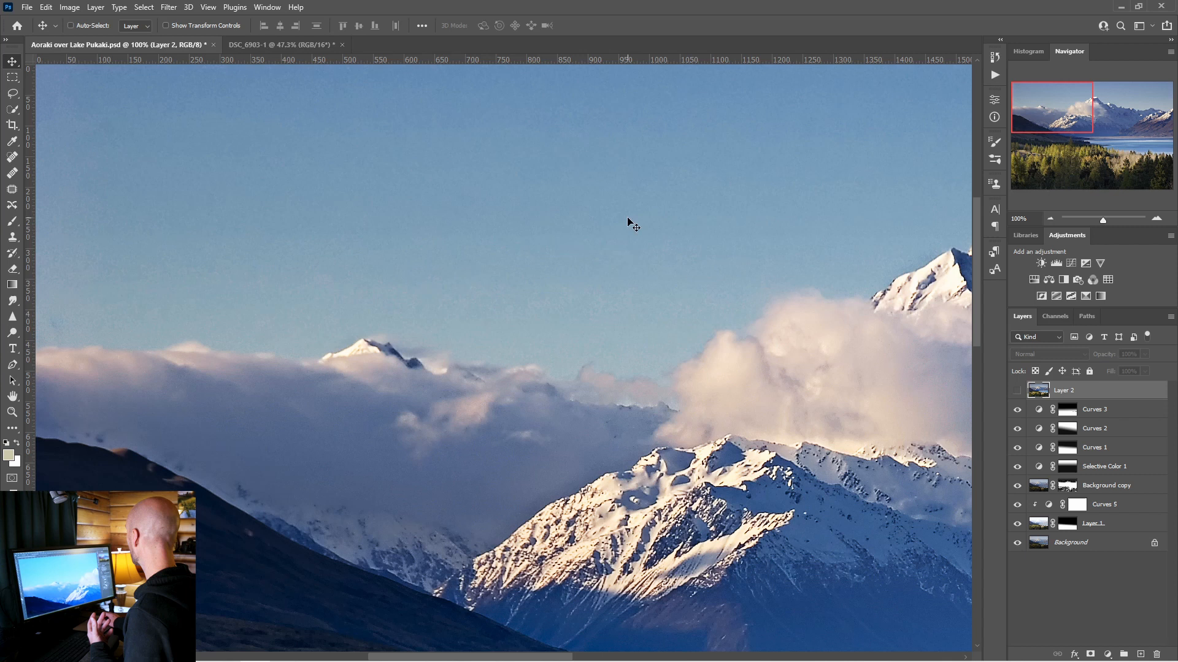
click(1017, 391)
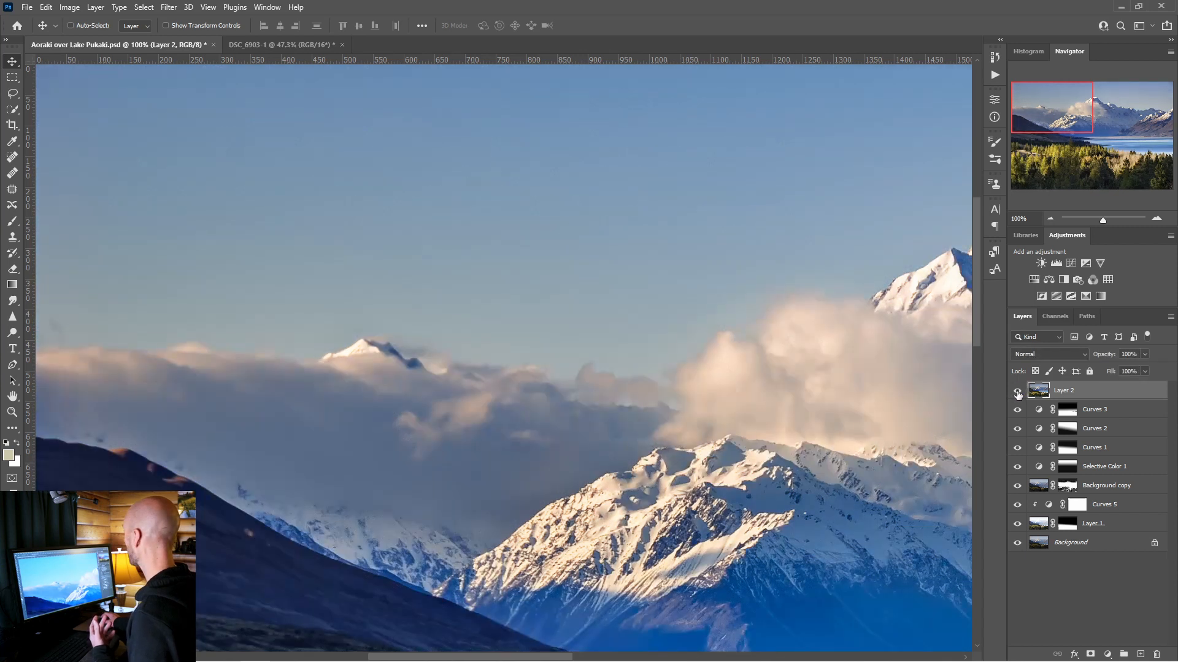
click(1017, 392)
click(1017, 392)
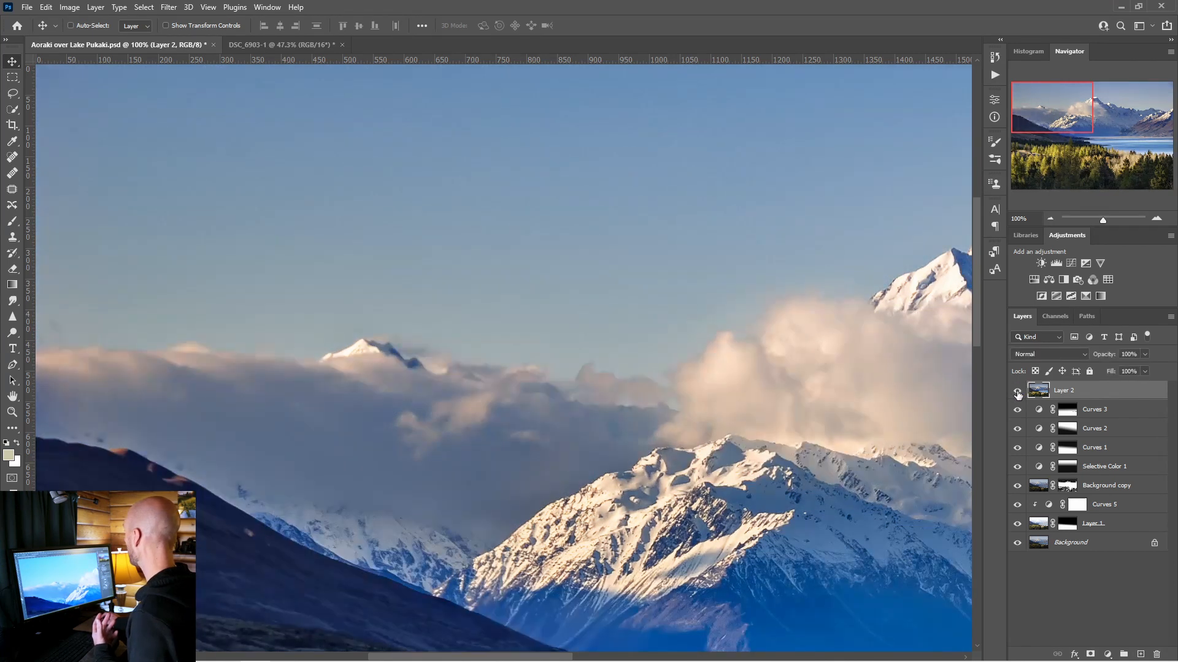
Step: Compare the main snowy peak and central mountains at 100% with Layer 2 hidden and shown
drag(1042, 127, 1112, 119)
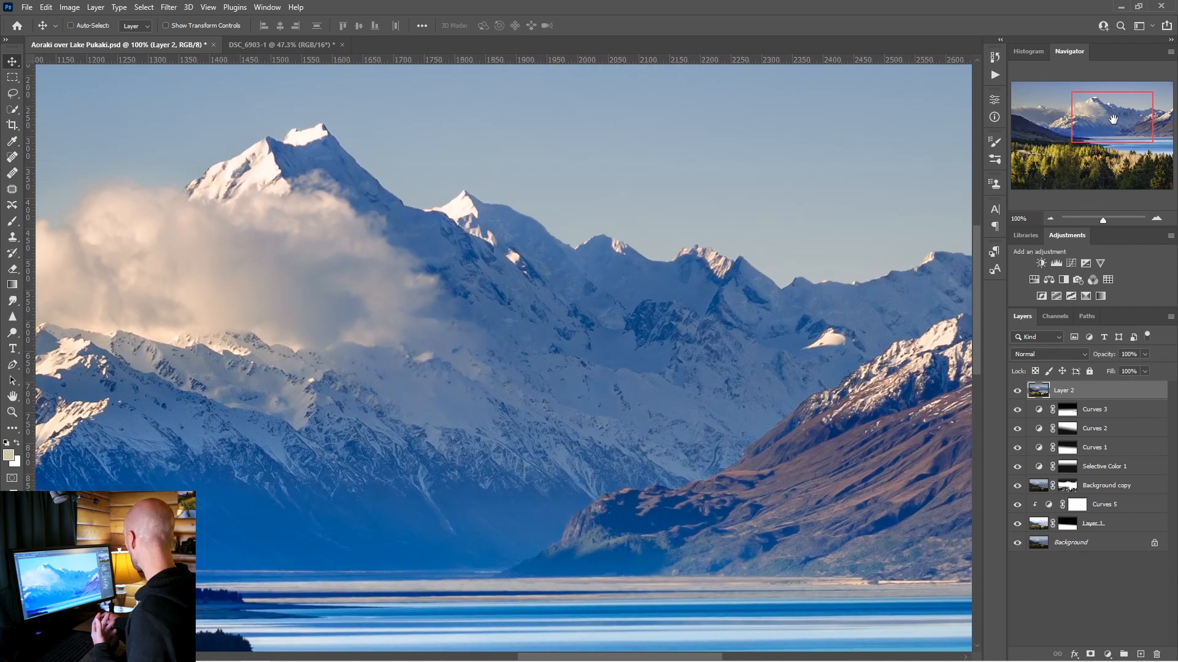
click(1018, 393)
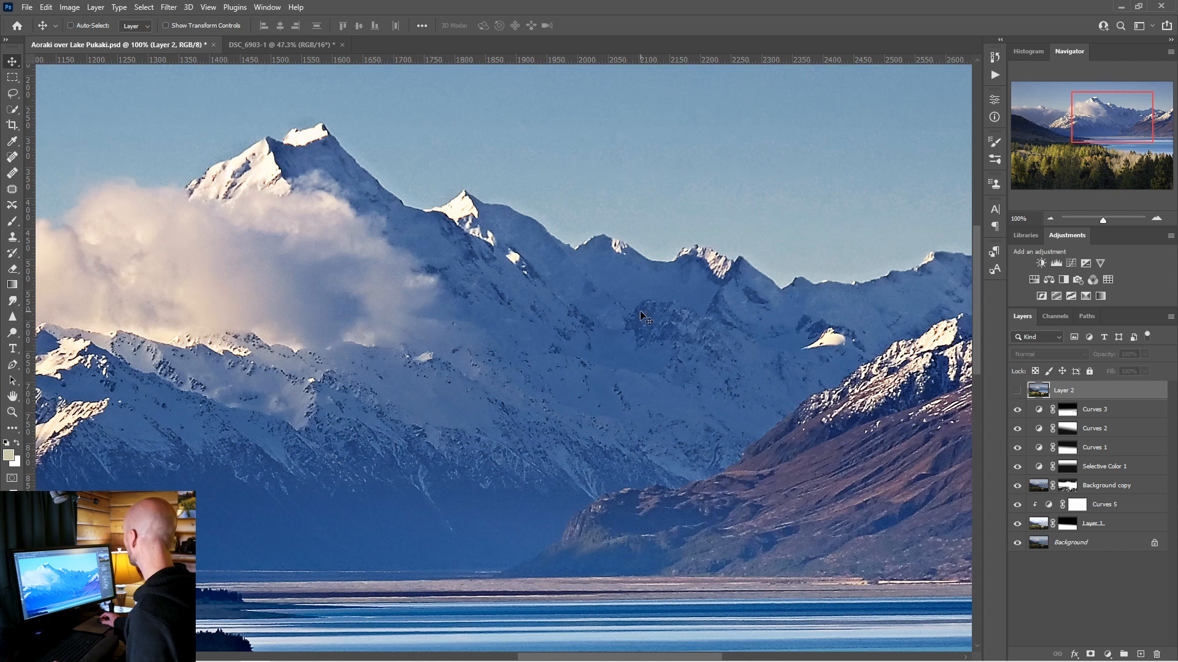
click(1017, 391)
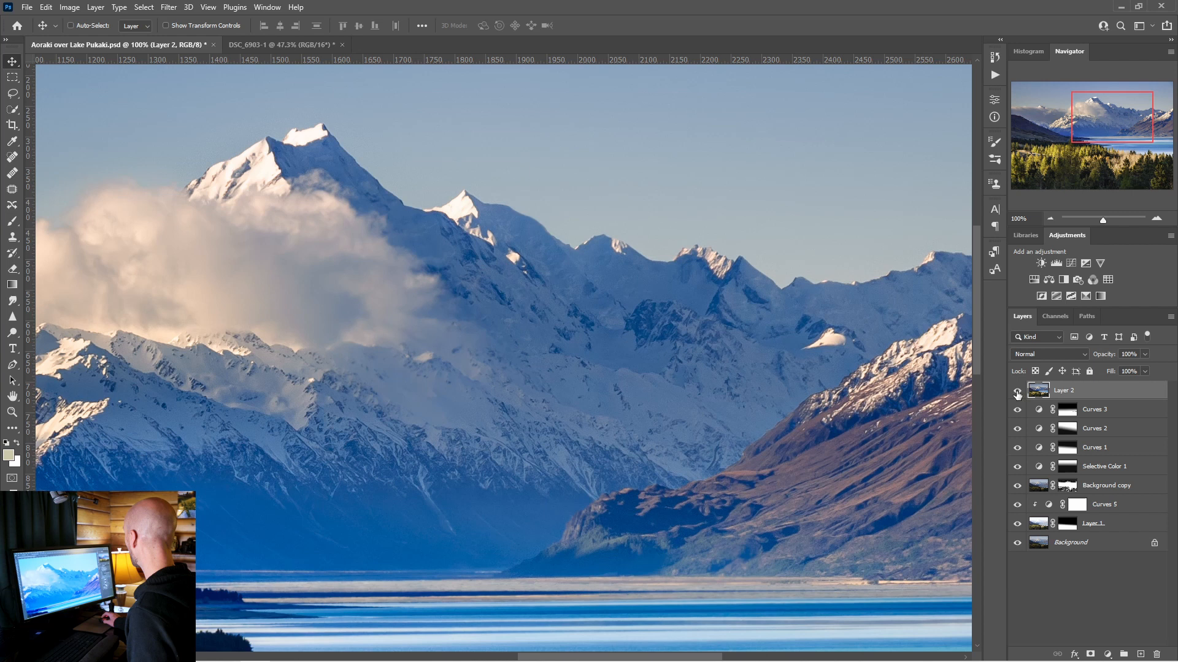
click(1018, 390)
click(1017, 390)
click(1017, 391)
click(1018, 391)
click(1018, 391)
click(1018, 391)
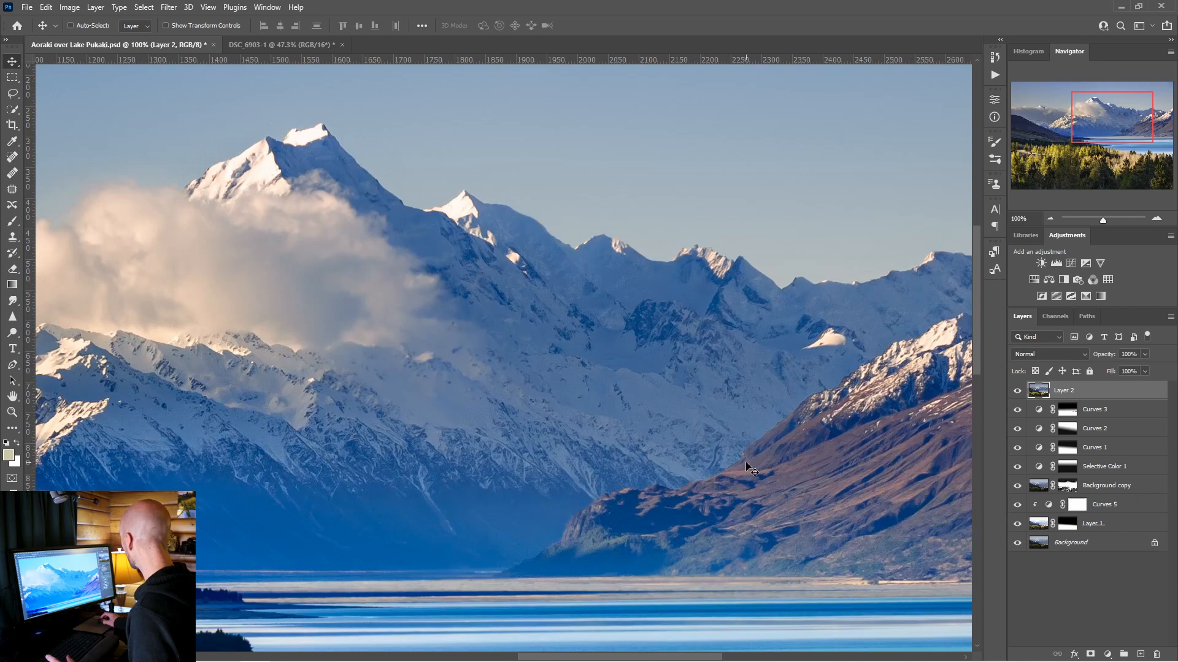
Step: Compare the brown mountain slope at the photo's right edge with Layer 2 hidden and shown
drag(745, 461, 550, 454)
drag(835, 409, 610, 402)
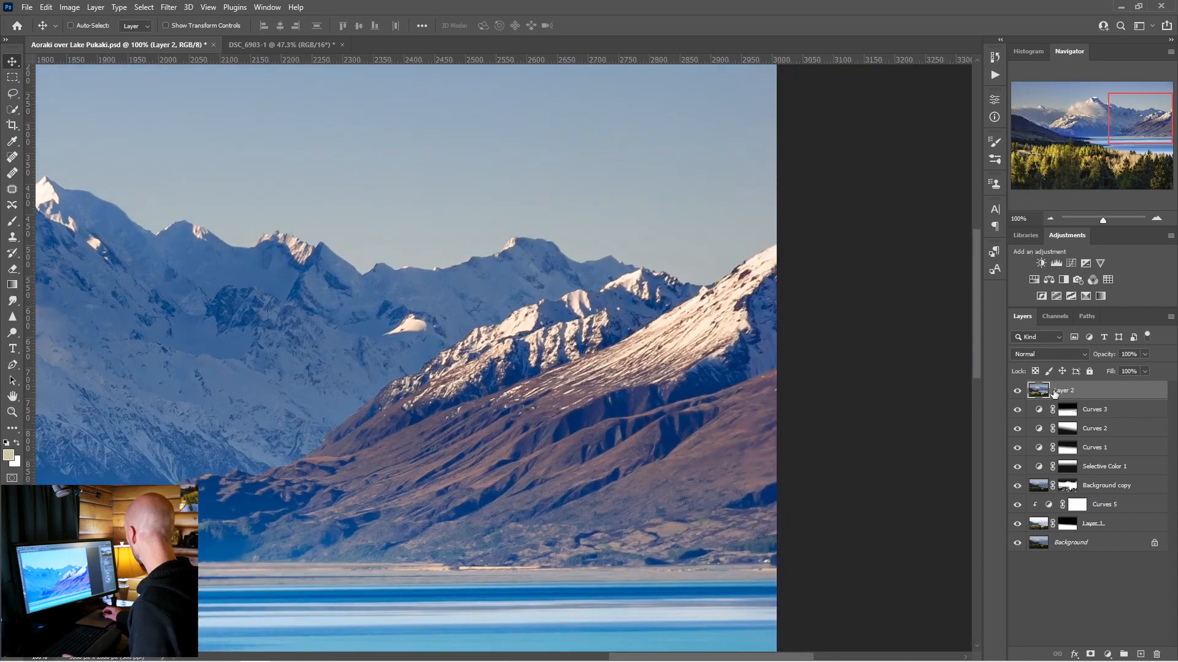
click(1016, 393)
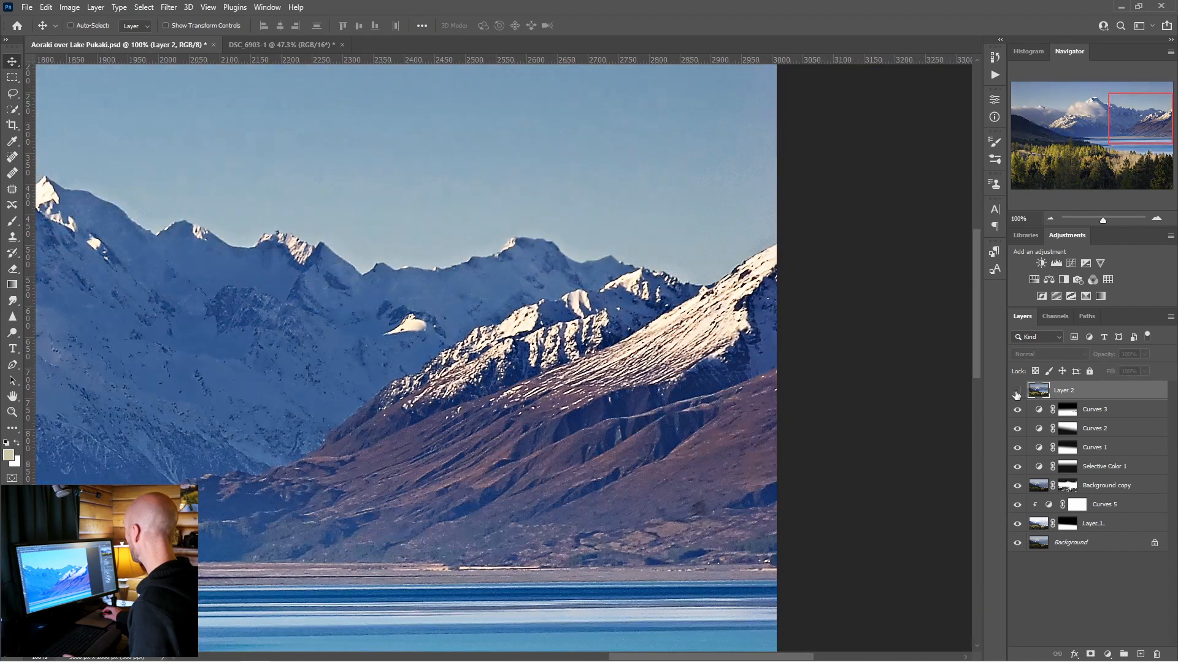
click(1017, 393)
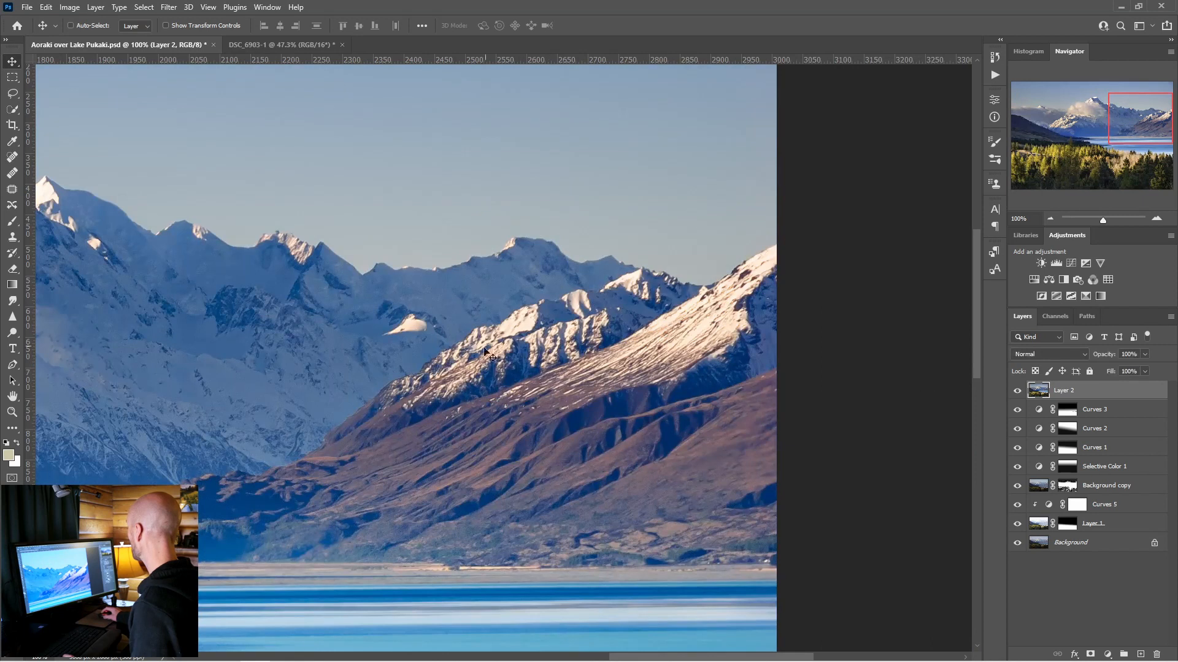
click(1017, 393)
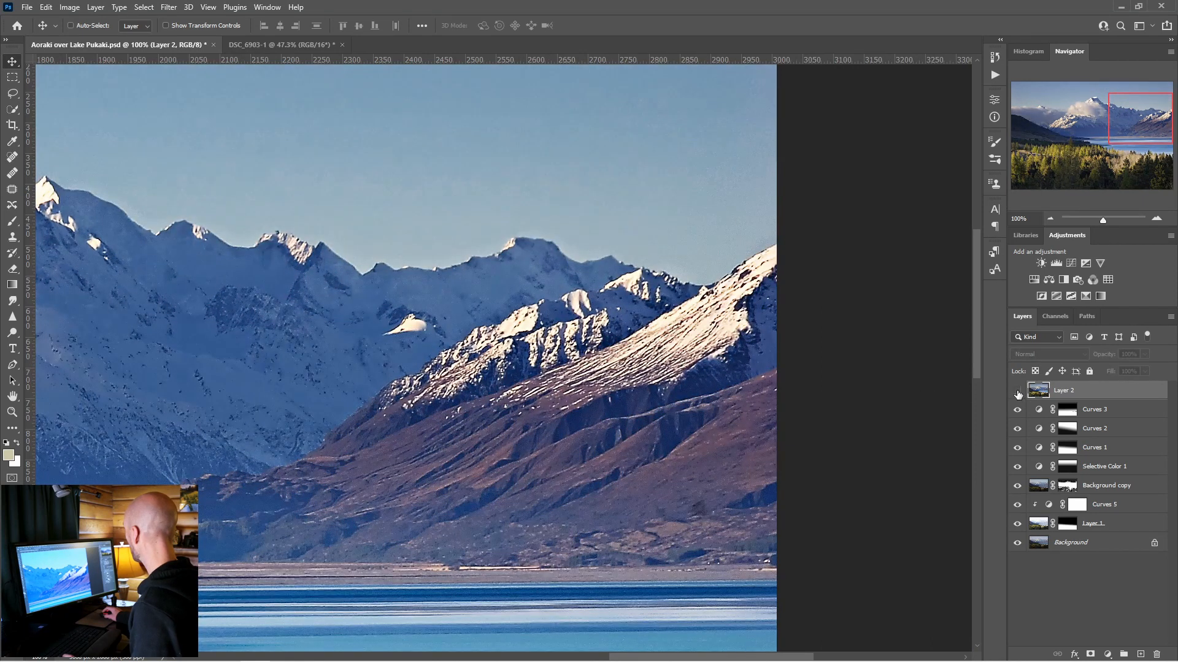
click(1017, 393)
Step: Compare the lakeshore, bare trees and shadowed pines in the photo's lower-right area with Layer 2 hidden and shown
drag(545, 494, 696, 428)
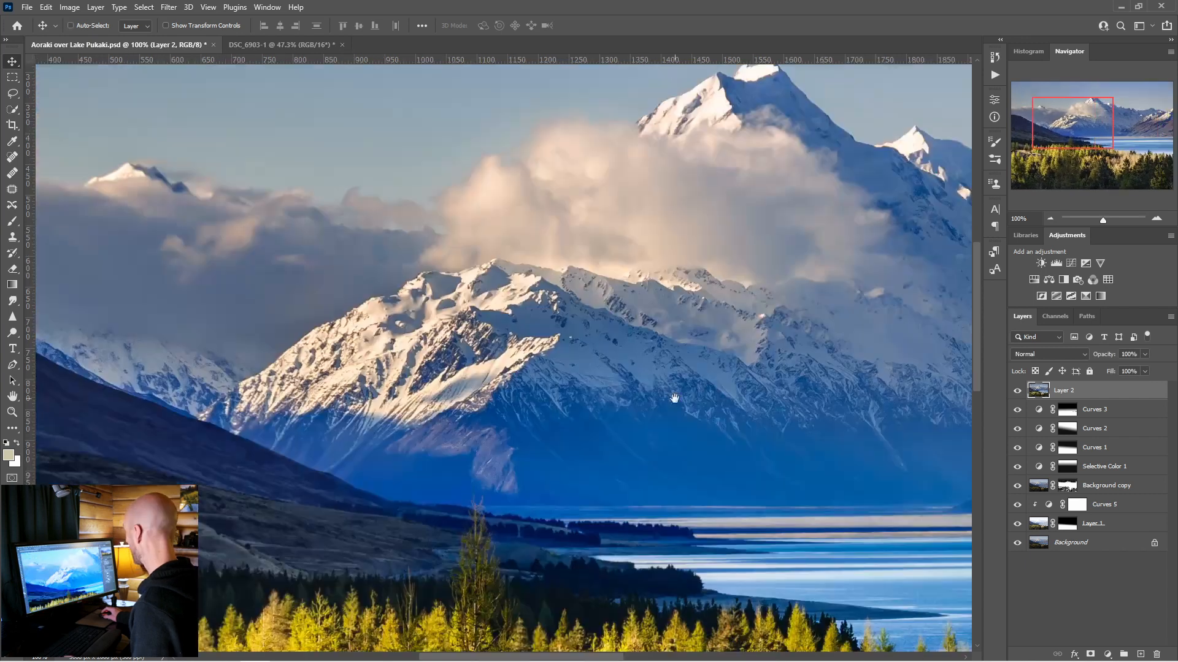
drag(675, 398, 454, 184)
drag(765, 457, 611, 458)
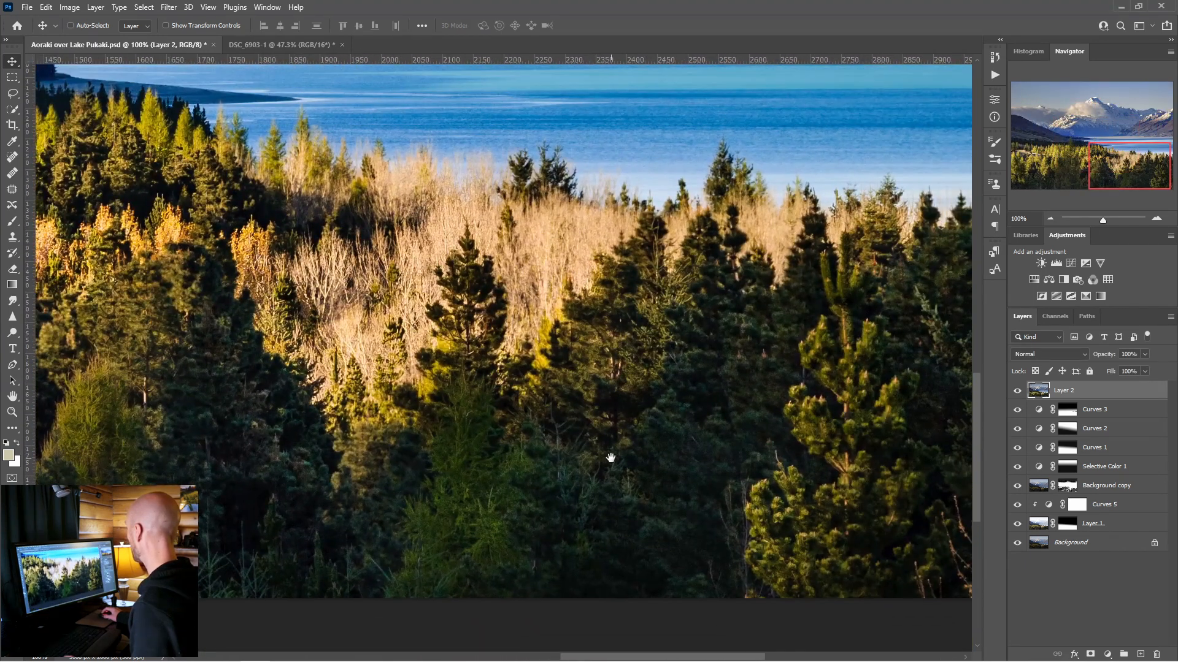
click(1017, 391)
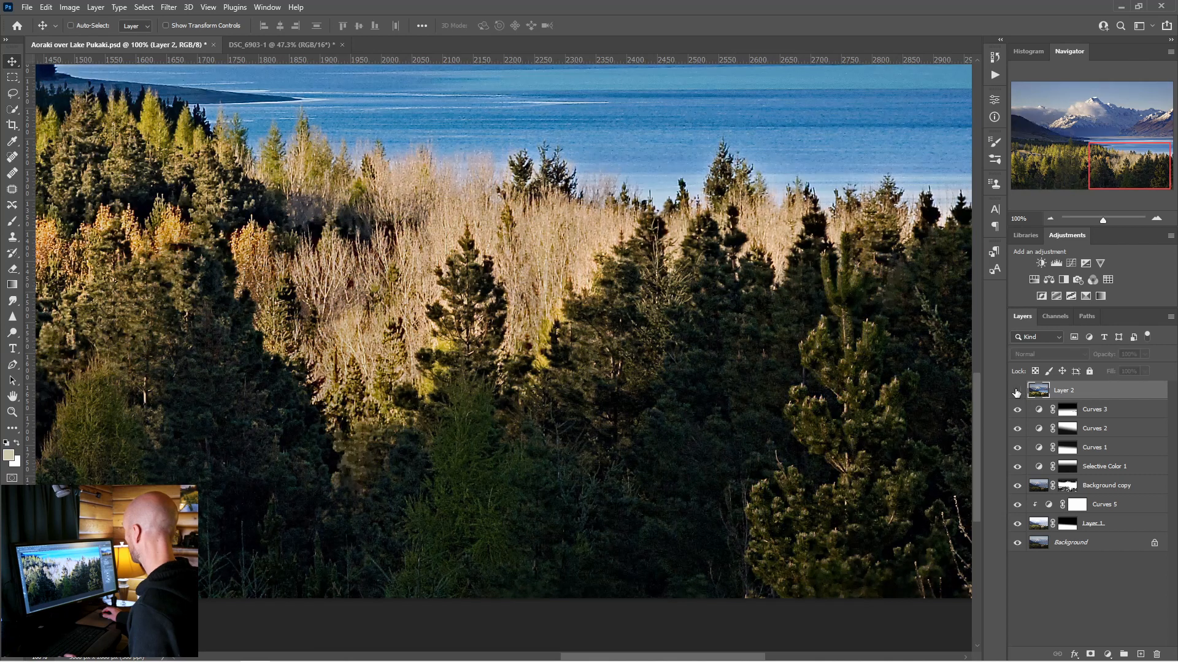
click(1016, 391)
click(1016, 392)
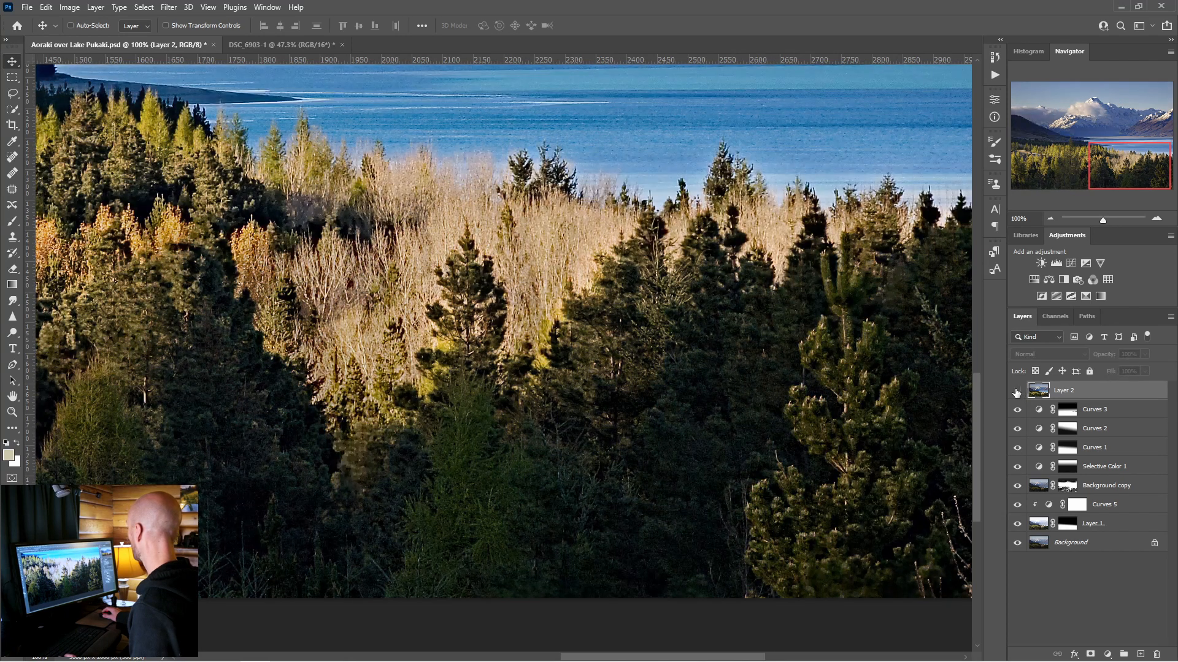
click(1016, 392)
click(1017, 391)
click(1017, 391)
click(1016, 391)
click(1017, 391)
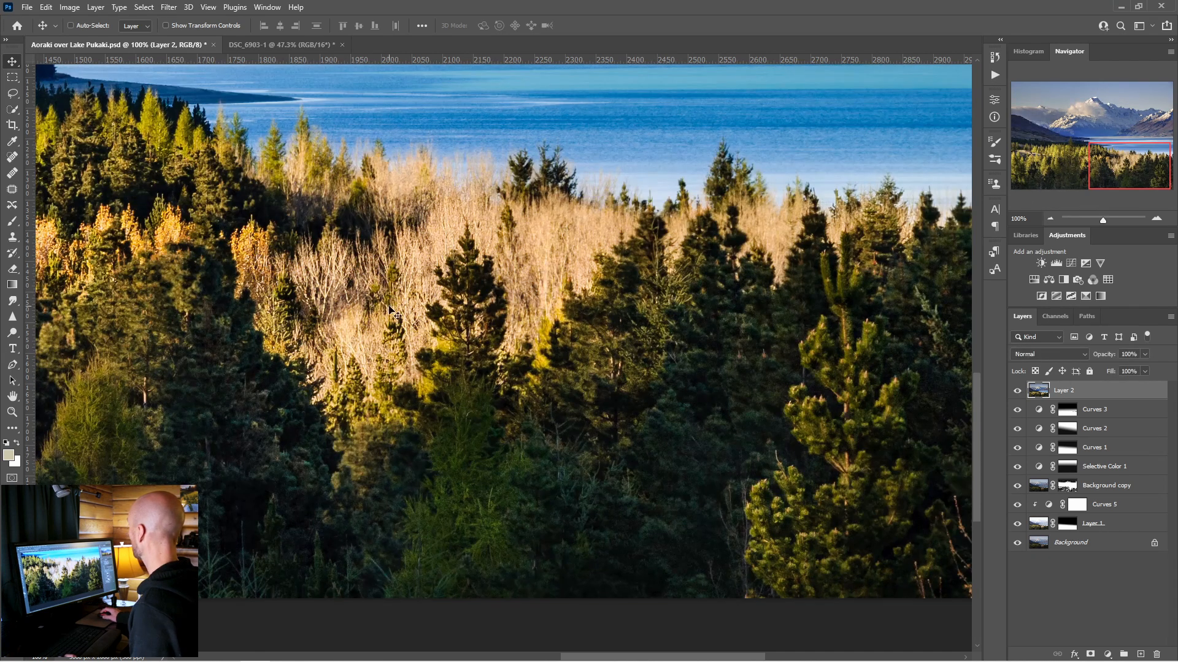
click(1016, 390)
click(1016, 390)
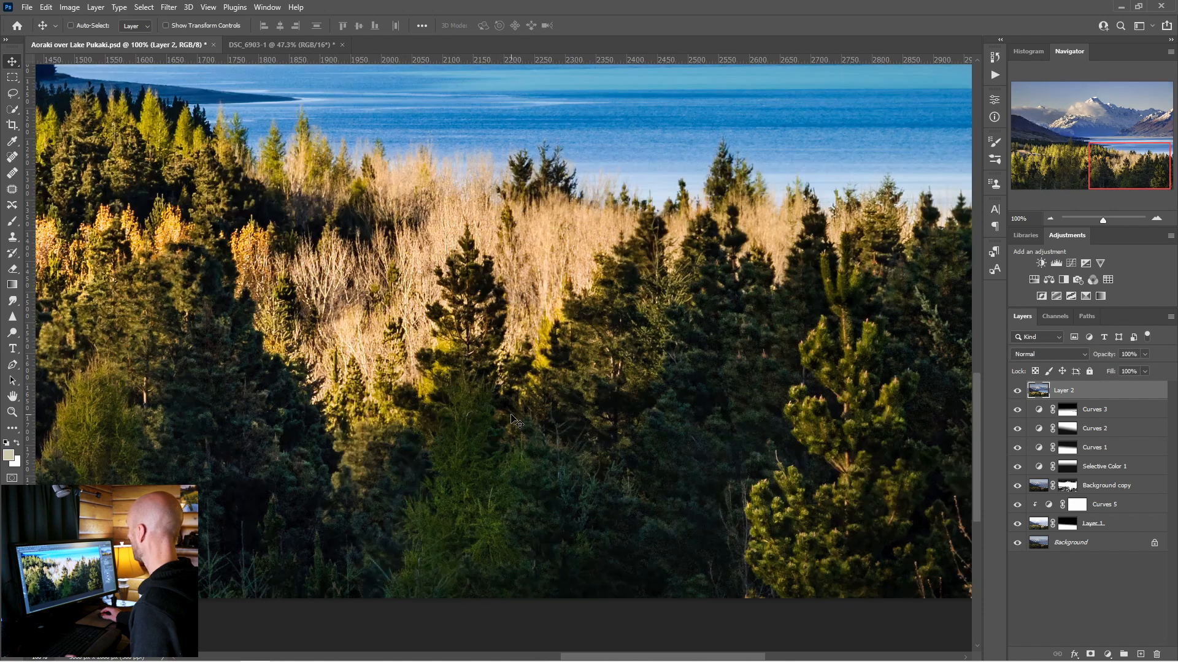
Step: Compare the yellow-green and orange trees in the middle of the foreground forest with Layer 2 hidden and shown
drag(250, 376, 197, 342)
drag(846, 421, 583, 423)
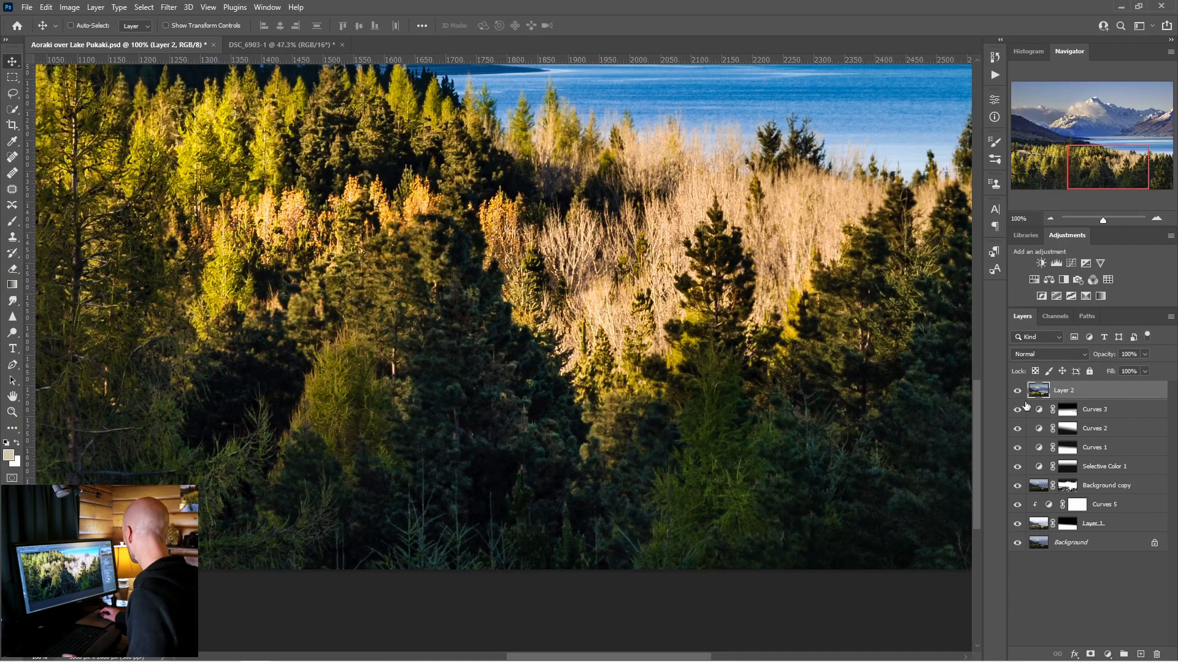
click(1018, 392)
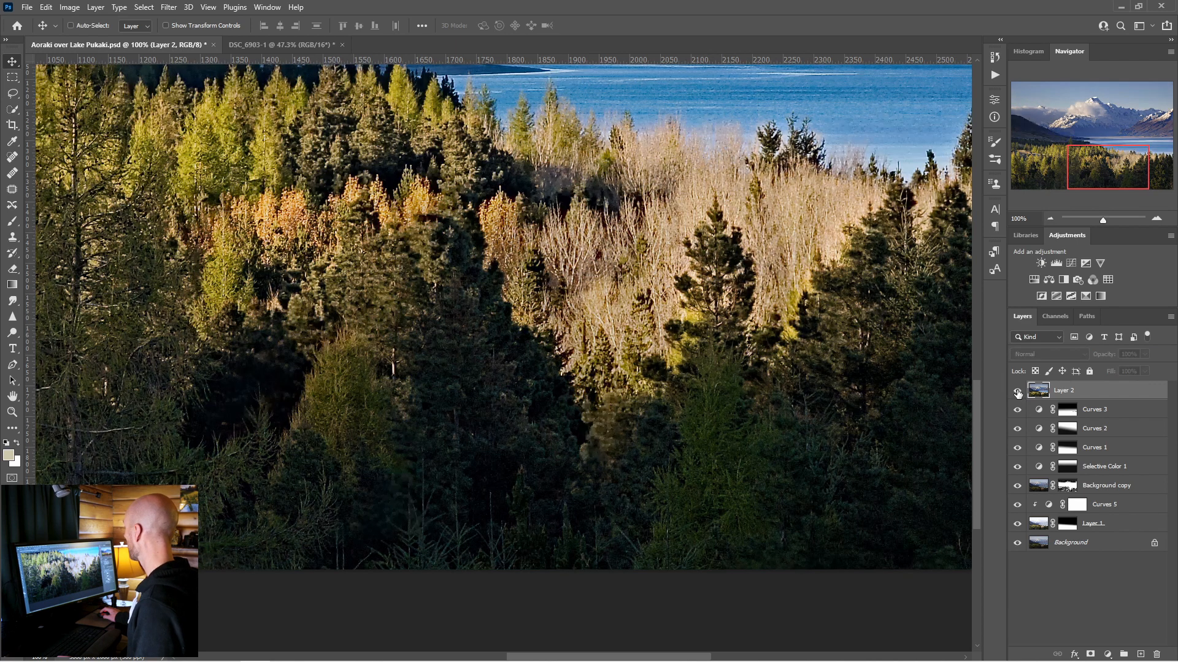
click(1018, 391)
click(1017, 392)
click(1018, 391)
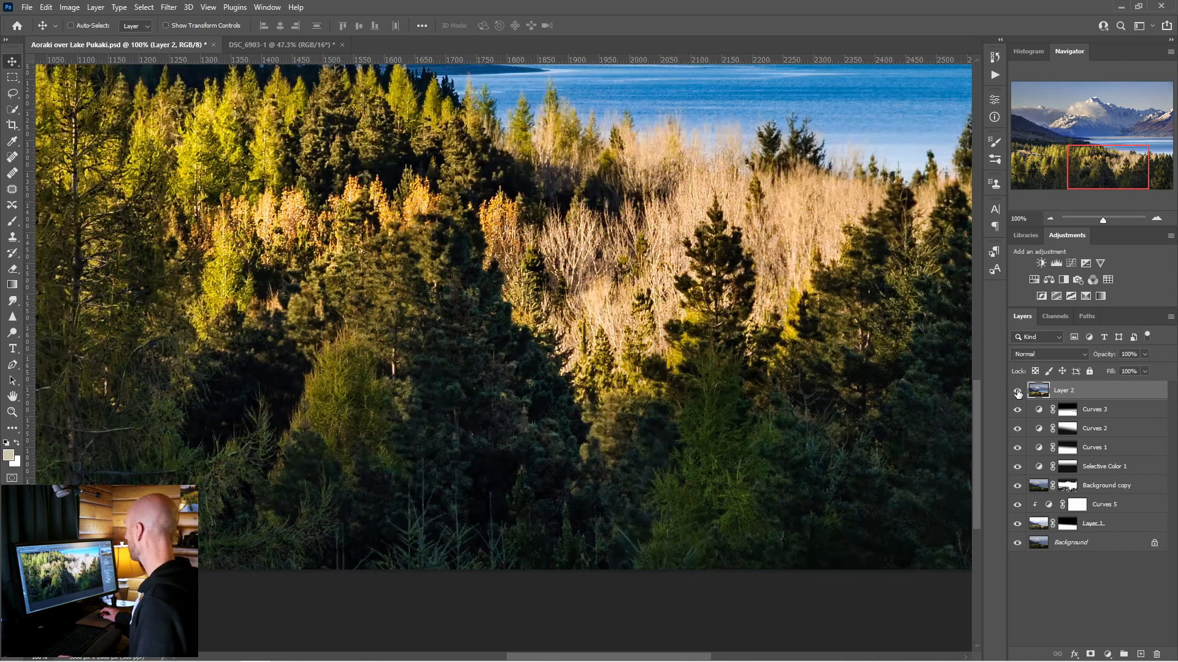
Step: Inspect the pines in the photo's lower-right corner at 100%, and return to viewing the whole photo
drag(789, 394, 315, 334)
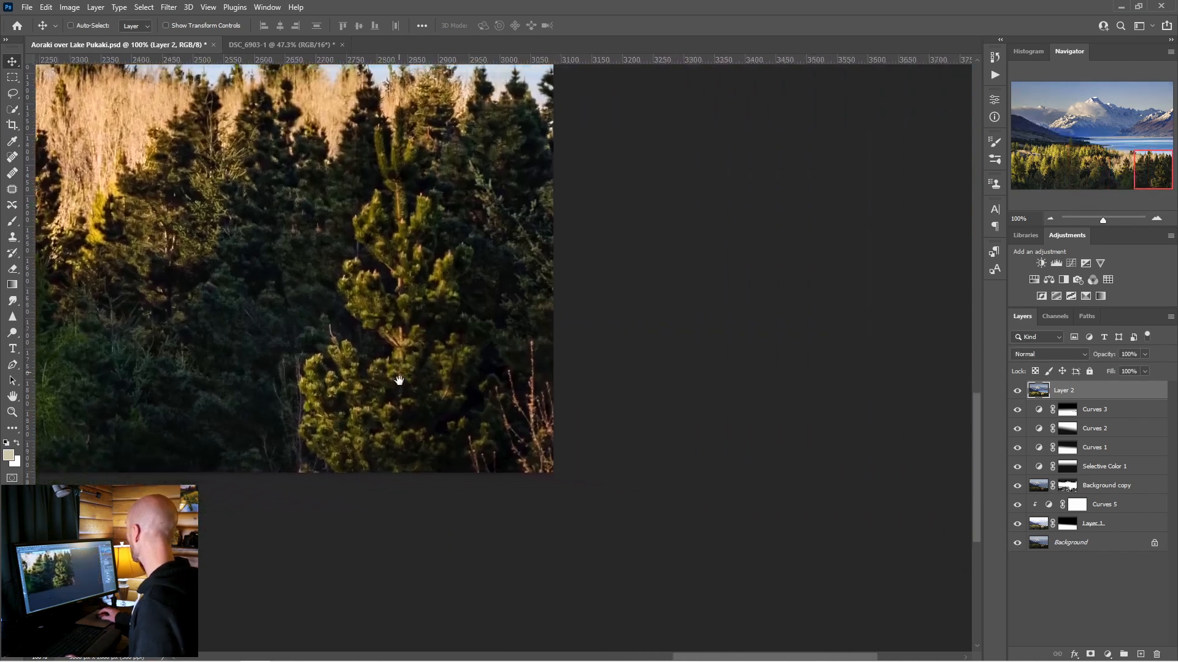
drag(405, 370, 327, 426)
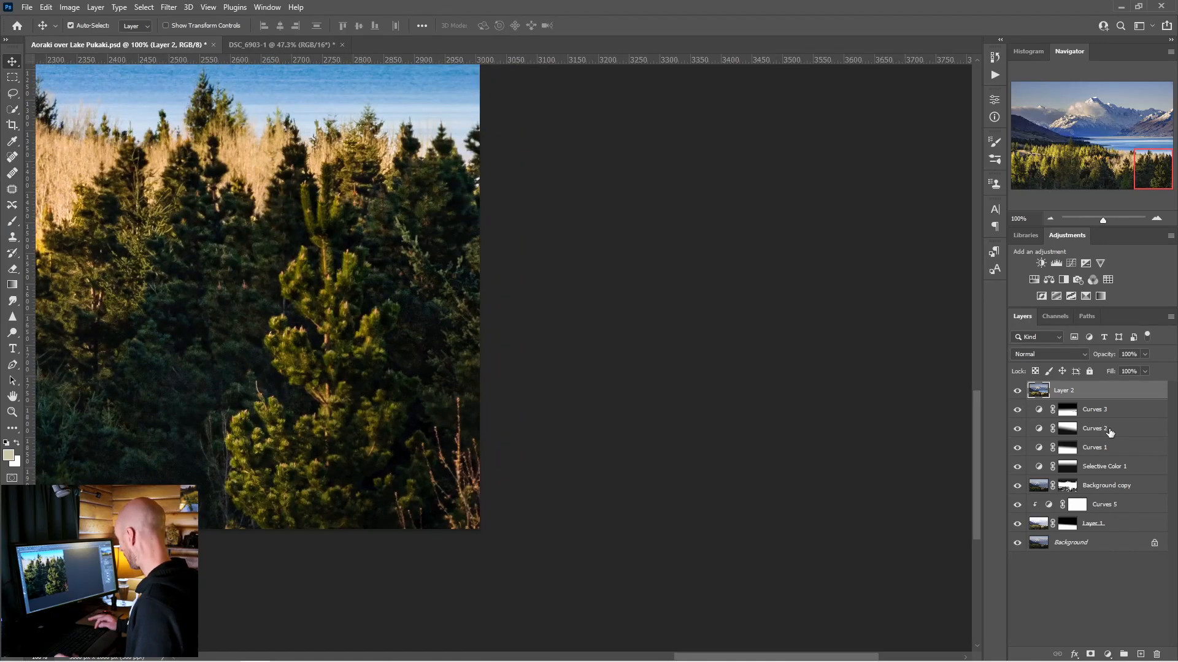
key(ctrl+0)
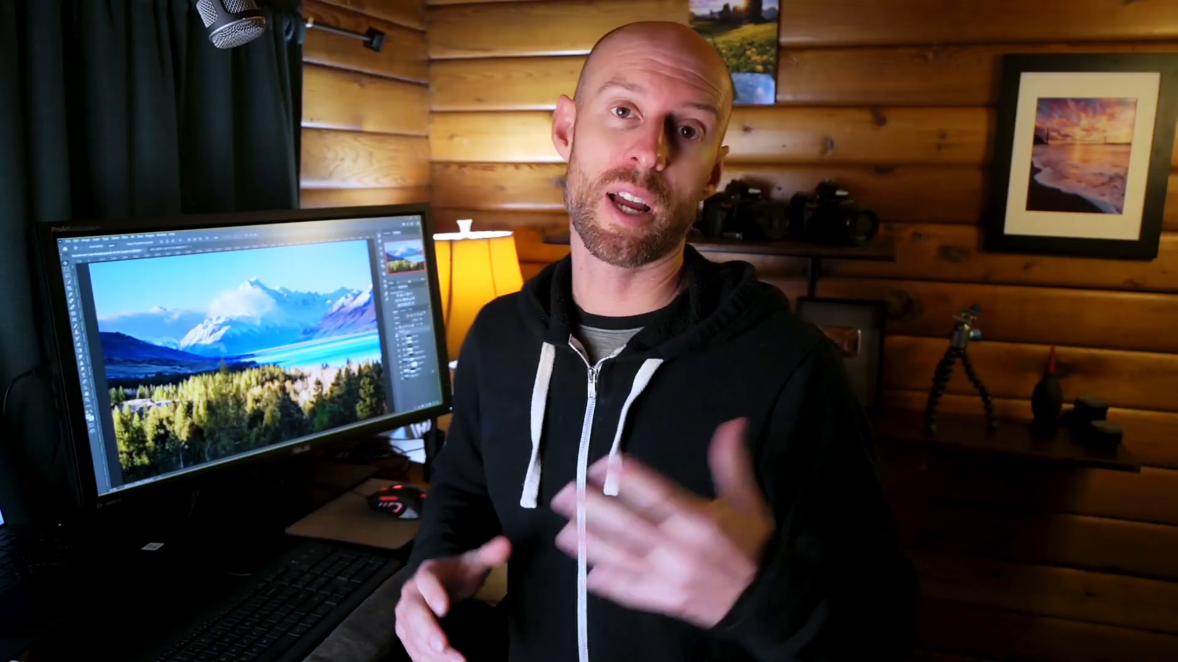